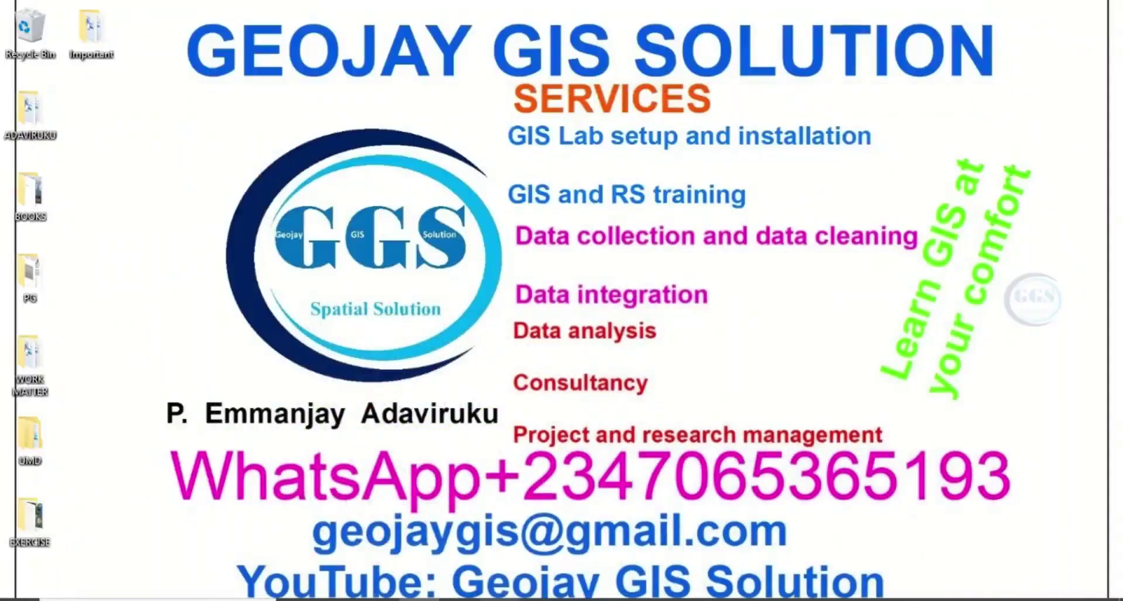
- Switch to ArcMap and open the Extract by Mask tool from the Spatial Analyst Extraction toolset
{"action": "mouse_move", "coordinate": [530, 599]}
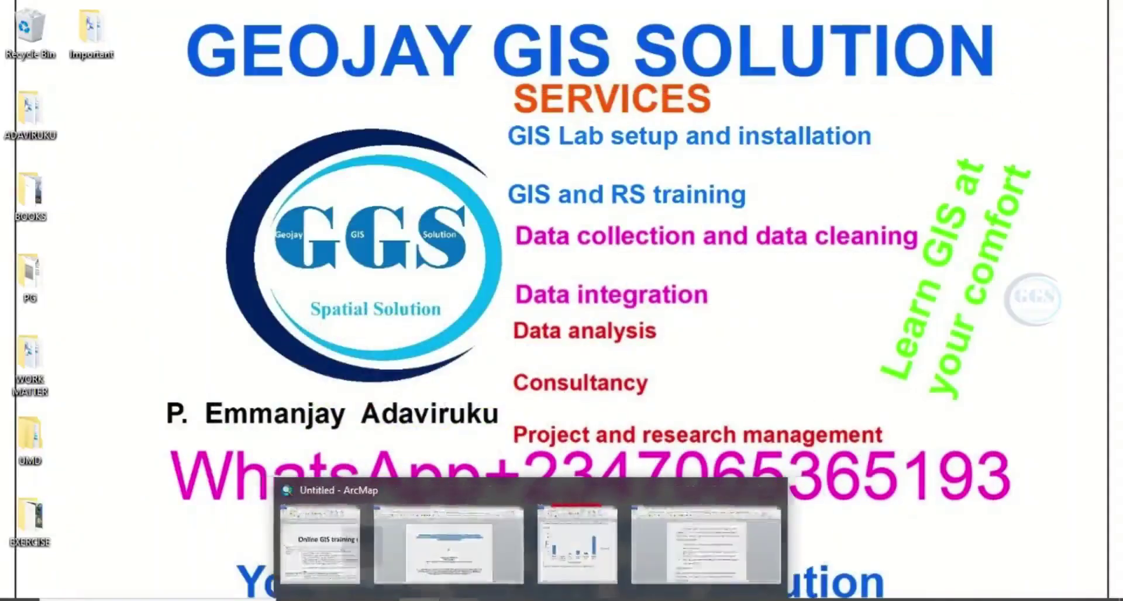
{"action": "left_click", "coordinate": [320, 544]}
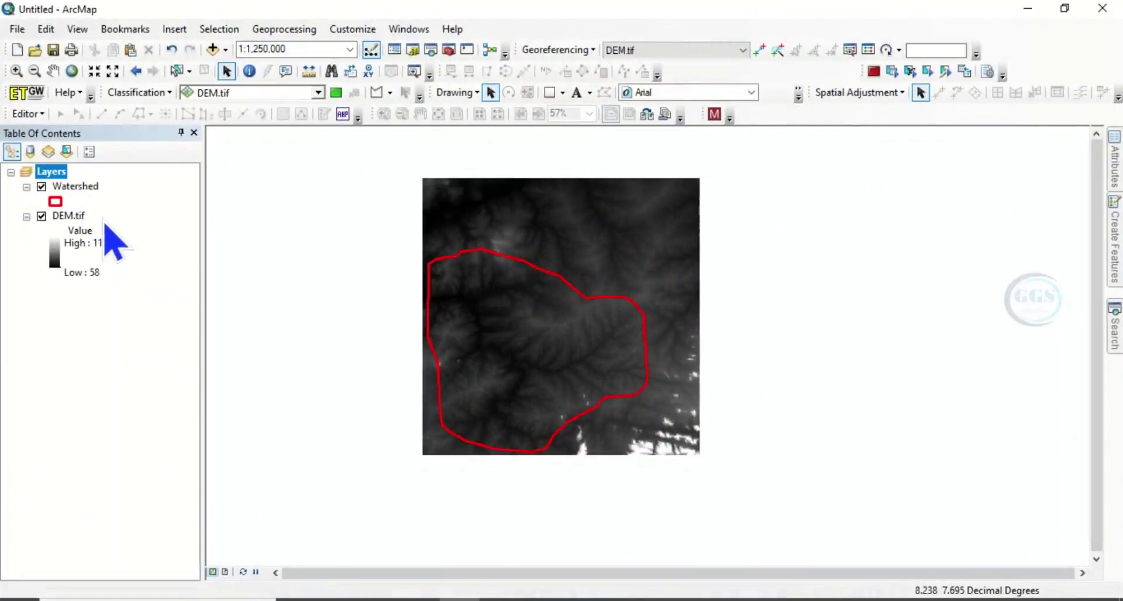
{"action": "scroll", "coordinate": [574, 332], "scroll_direction": "up", "scroll_amount": 1}
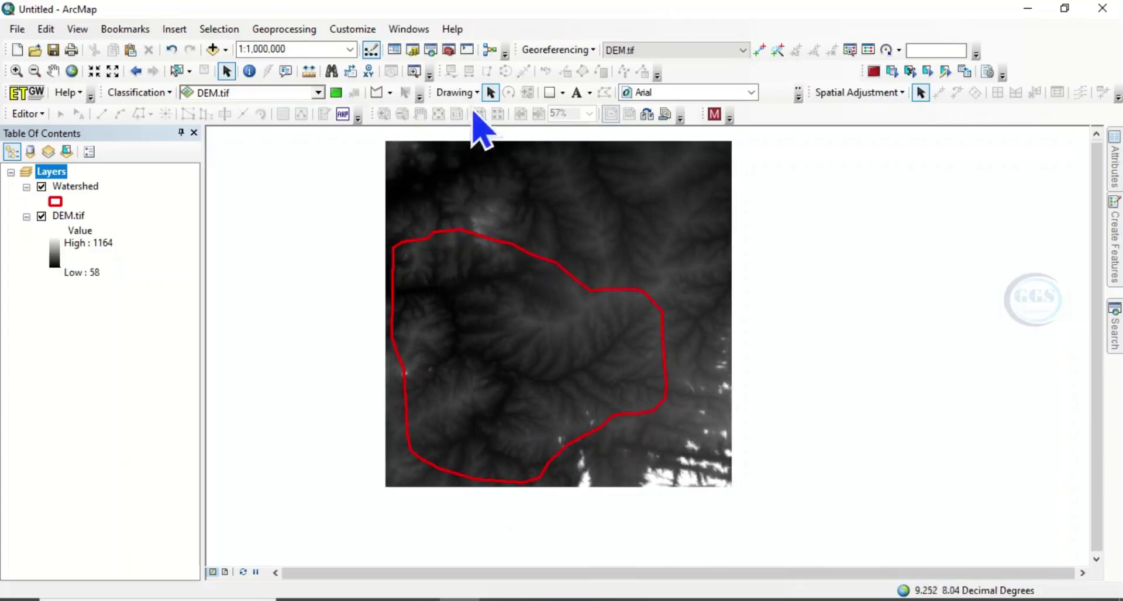
{"action": "left_click", "coordinate": [449, 50]}
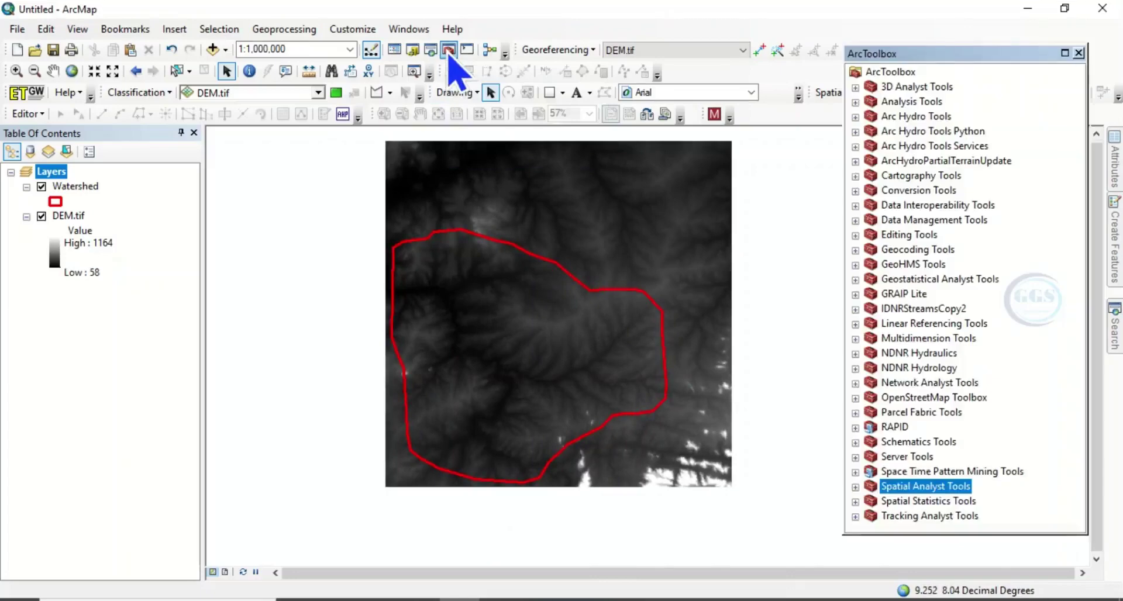
{"action": "left_click", "coordinate": [856, 487]}
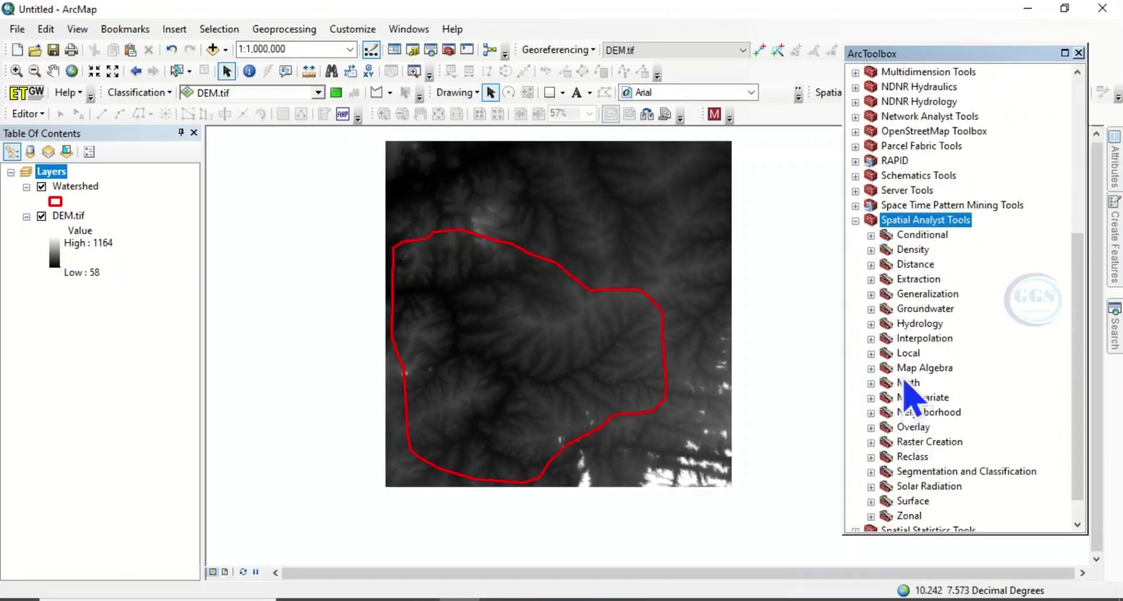
{"action": "left_click", "coordinate": [871, 279]}
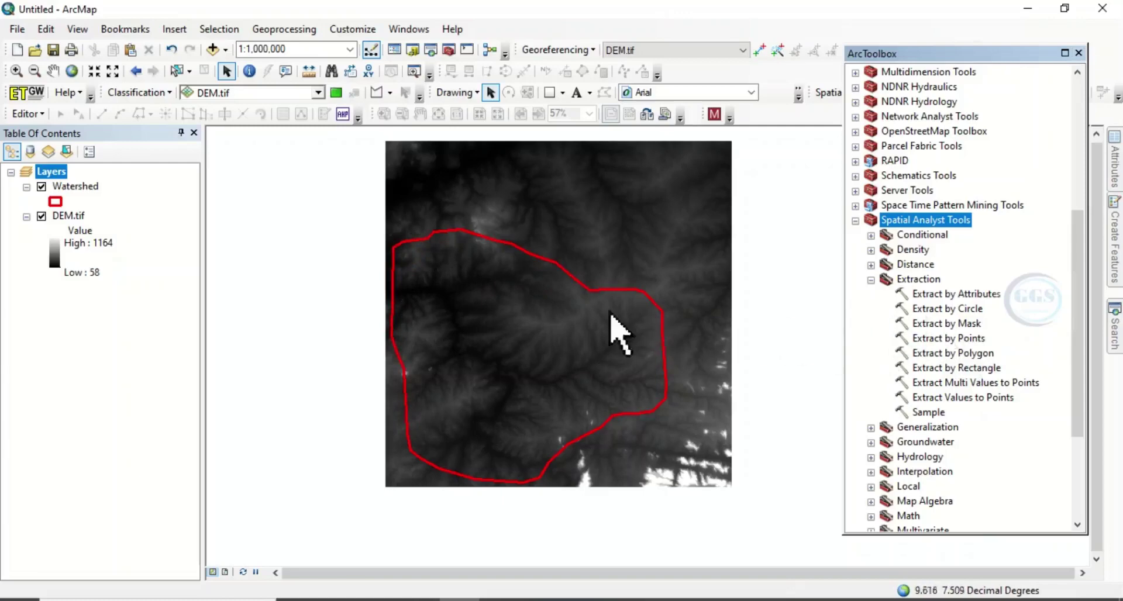
{"action": "double_click", "coordinate": [960, 329]}
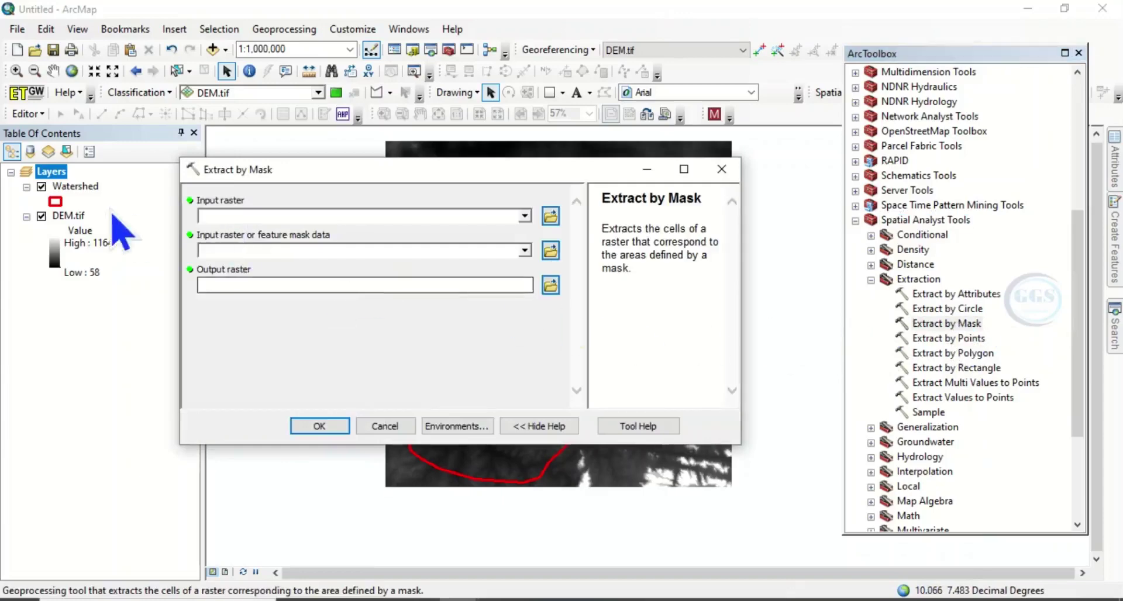
- Set DEM.tif as the input raster and Watershed as the feature mask for the extraction
{"action": "left_click", "coordinate": [524, 216]}
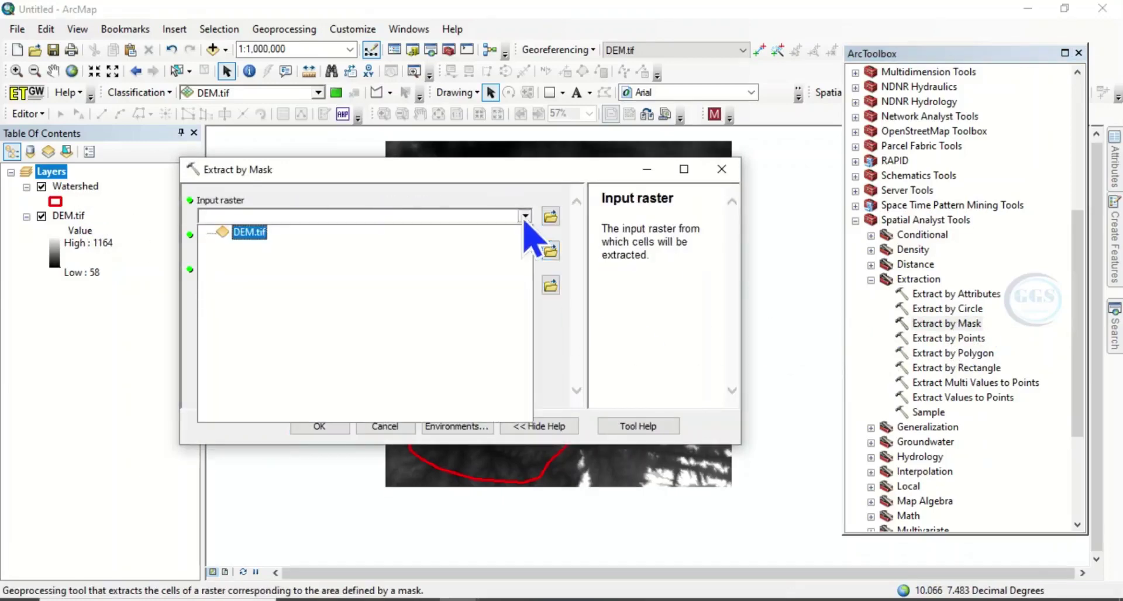
{"action": "left_click", "coordinate": [248, 233]}
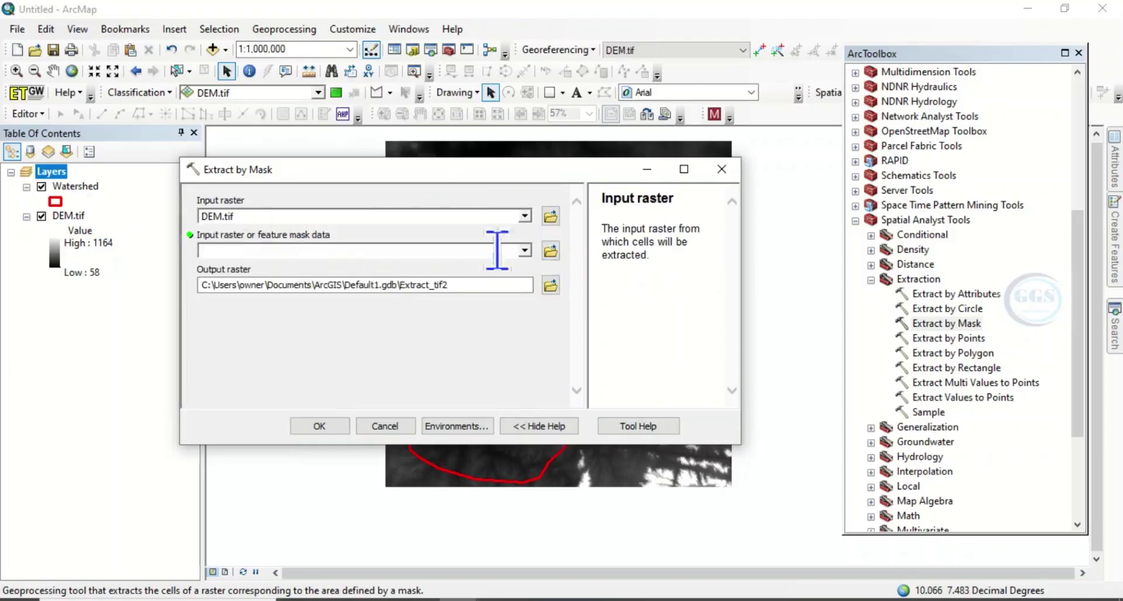
{"action": "left_click", "coordinate": [525, 251]}
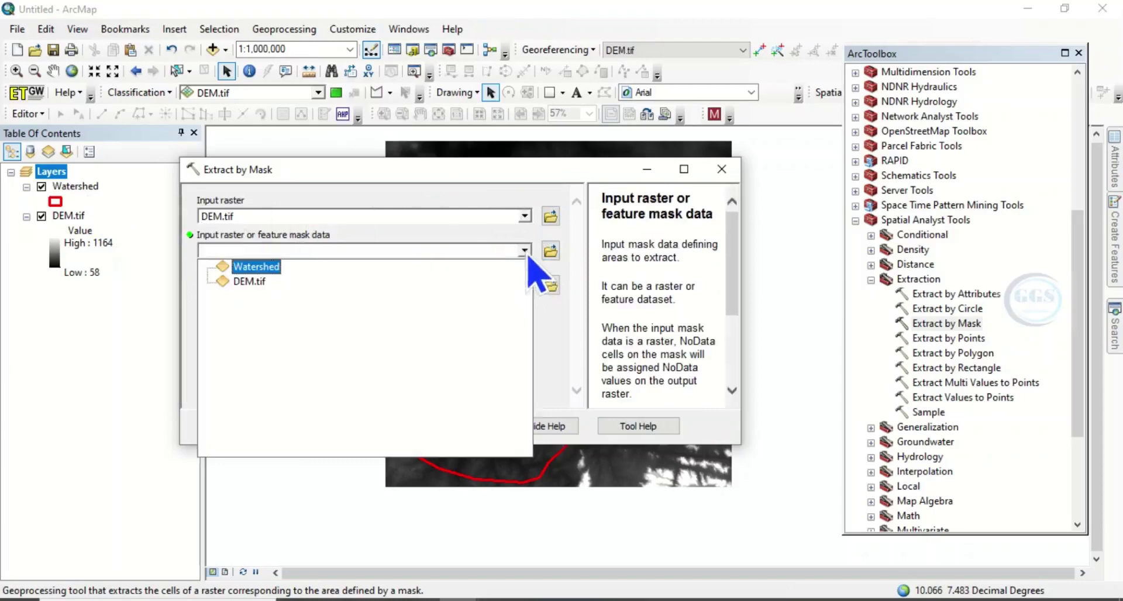
{"action": "left_click", "coordinate": [253, 263]}
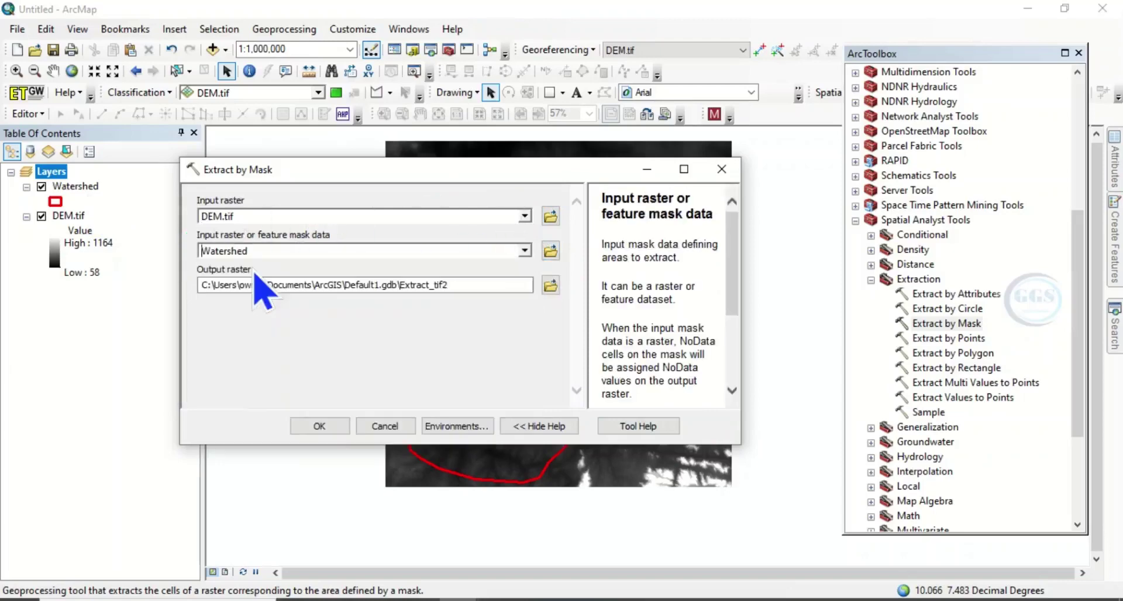
- Set the output raster to DEM_extract in the Desktop EXERCISE\Stream order folder and run Extract by Mask
{"action": "left_click", "coordinate": [551, 287]}
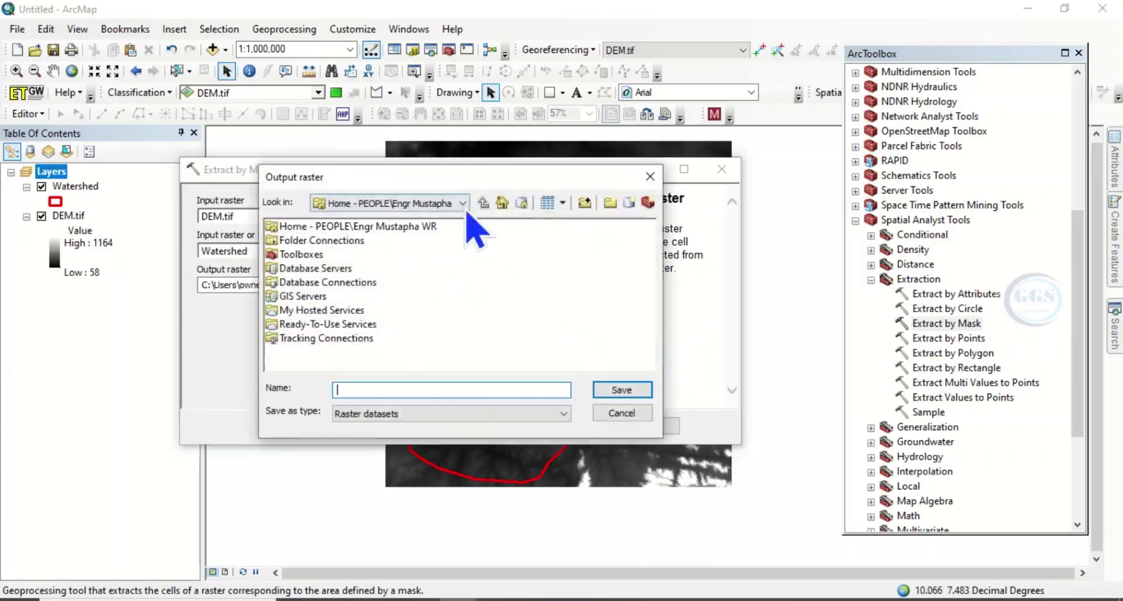
{"action": "left_click", "coordinate": [465, 205]}
{"action": "scroll", "coordinate": [410, 374], "scroll_direction": "down", "scroll_amount": 3}
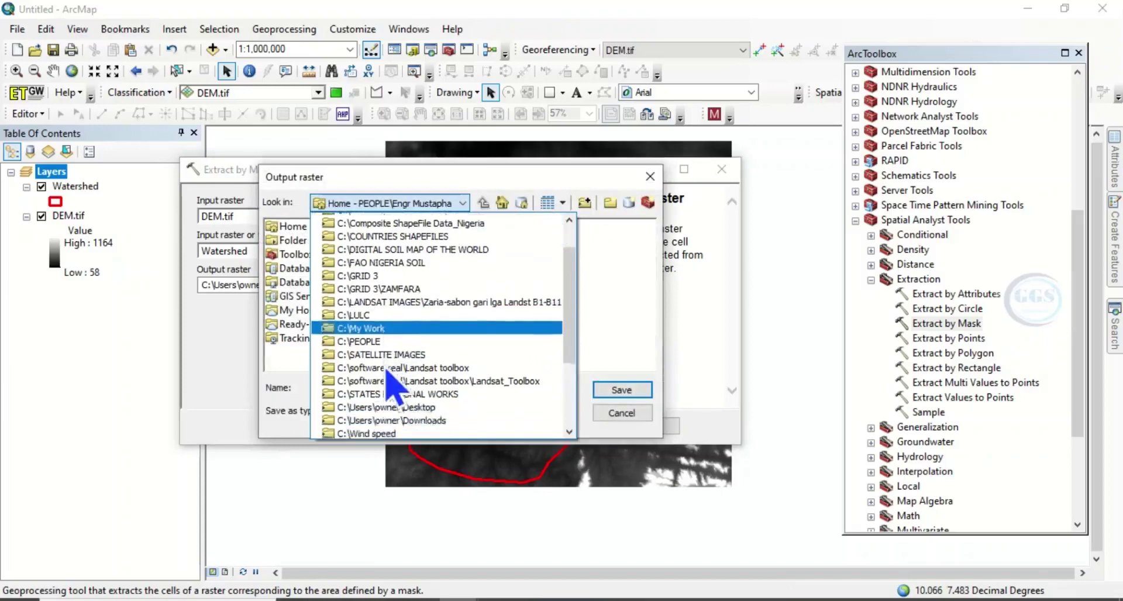
{"action": "scroll", "coordinate": [398, 369], "scroll_direction": "down", "scroll_amount": 1}
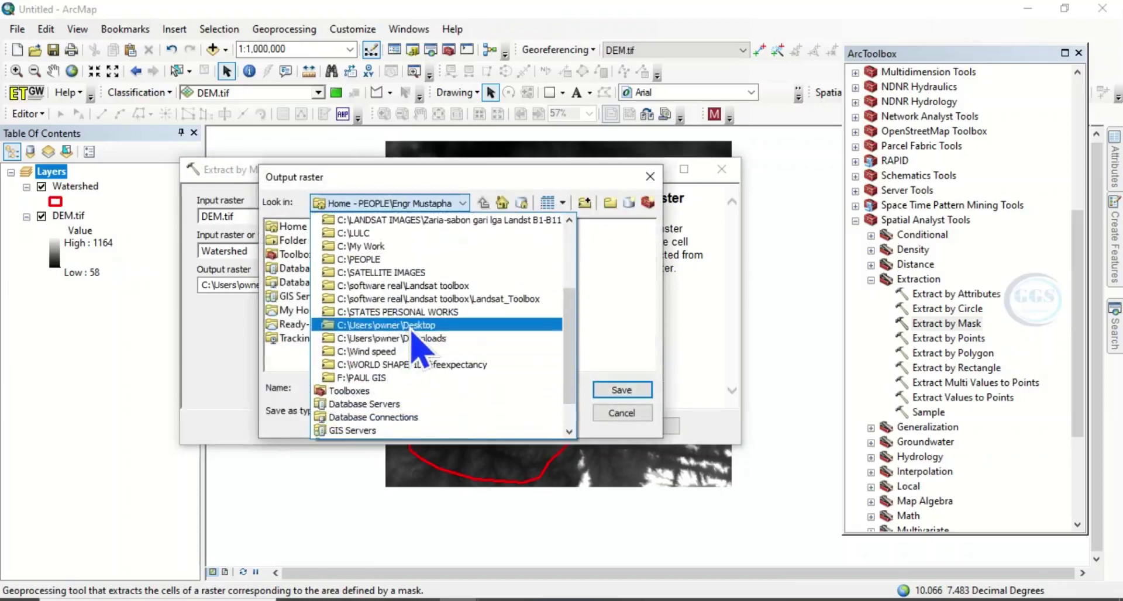
{"action": "left_click", "coordinate": [409, 326]}
{"action": "double_click", "coordinate": [302, 256]}
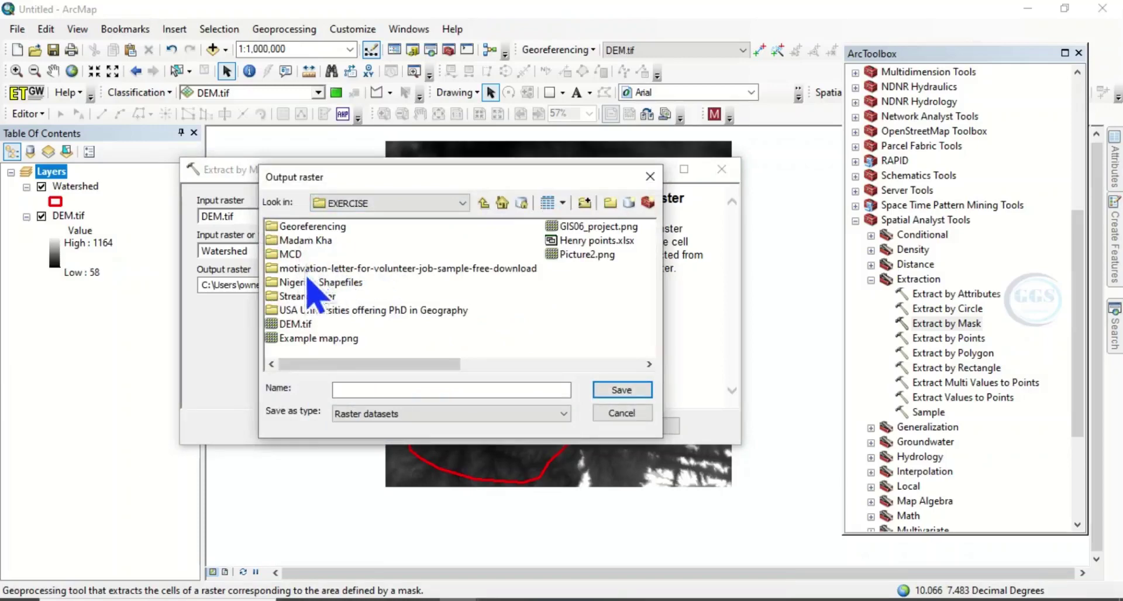
{"action": "double_click", "coordinate": [303, 297]}
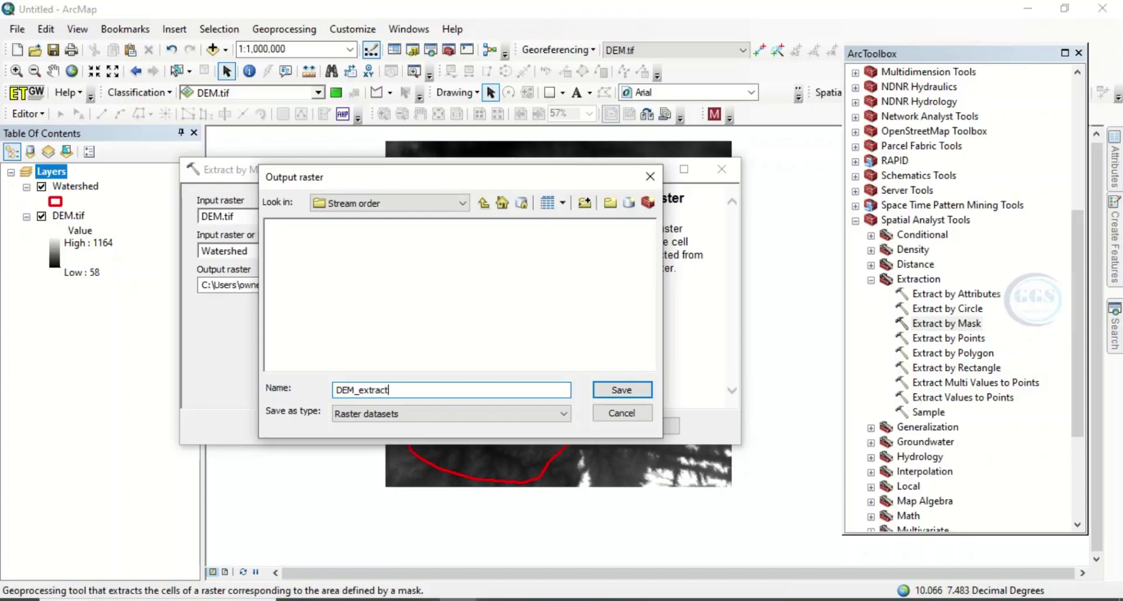
{"action": "left_click", "coordinate": [598, 391]}
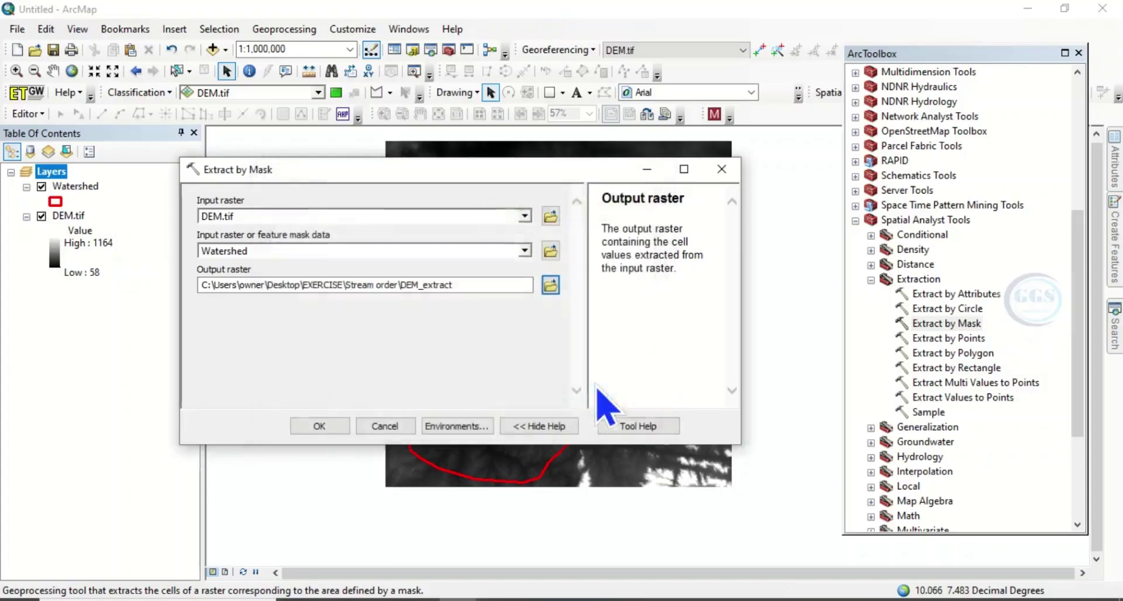
{"action": "left_click", "coordinate": [316, 427]}
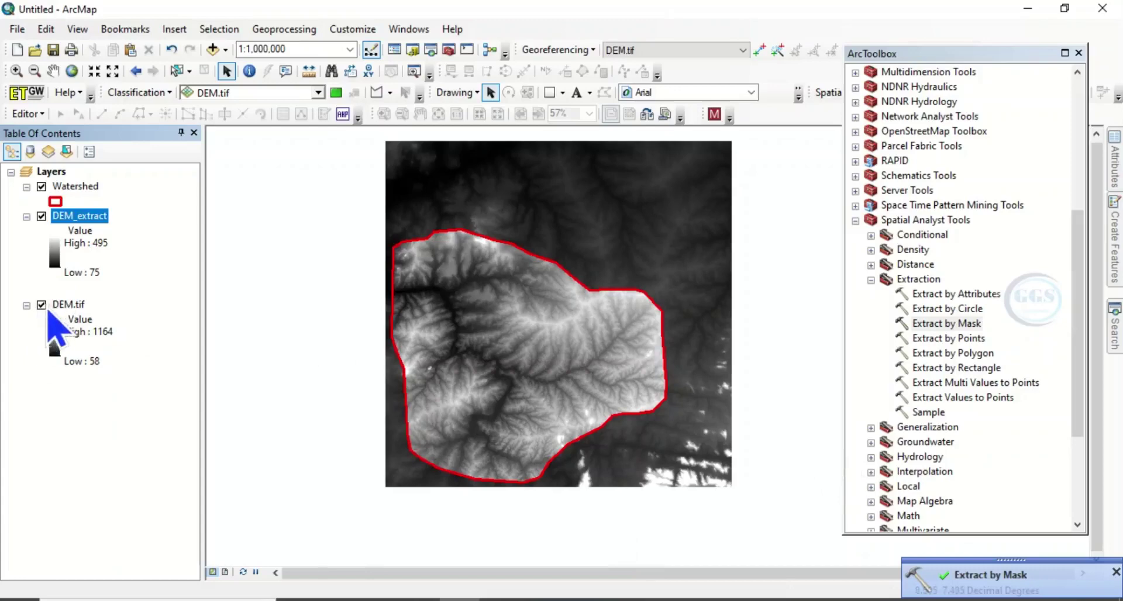
- Remove the original DEM.tif layer from the map
{"action": "left_click", "coordinate": [67, 305]}
{"action": "right_click", "coordinate": [67, 305]}
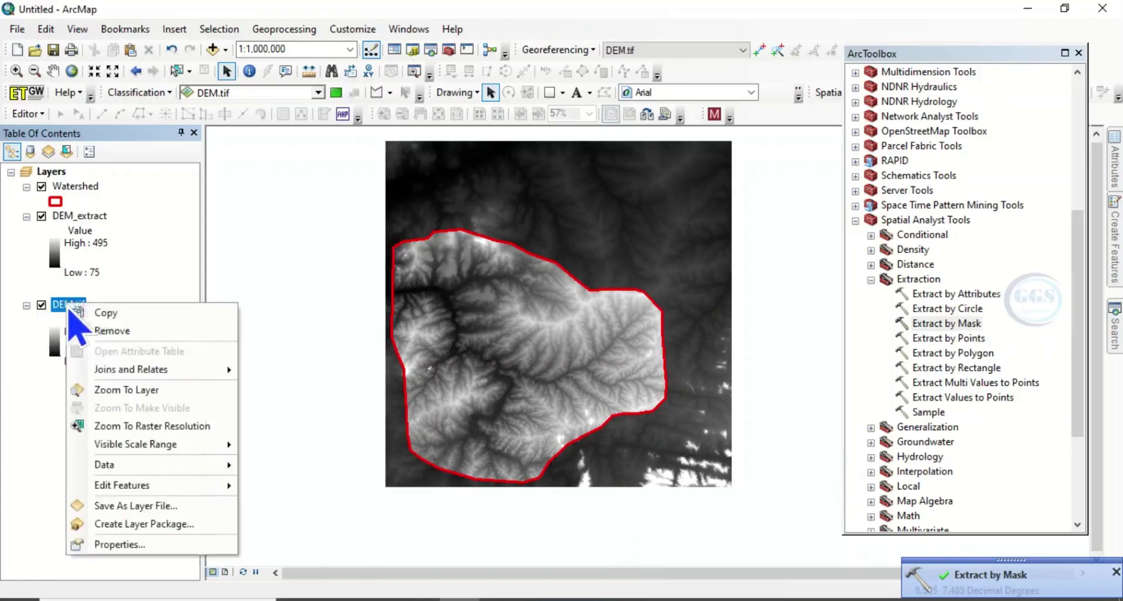
{"action": "left_click", "coordinate": [117, 331]}
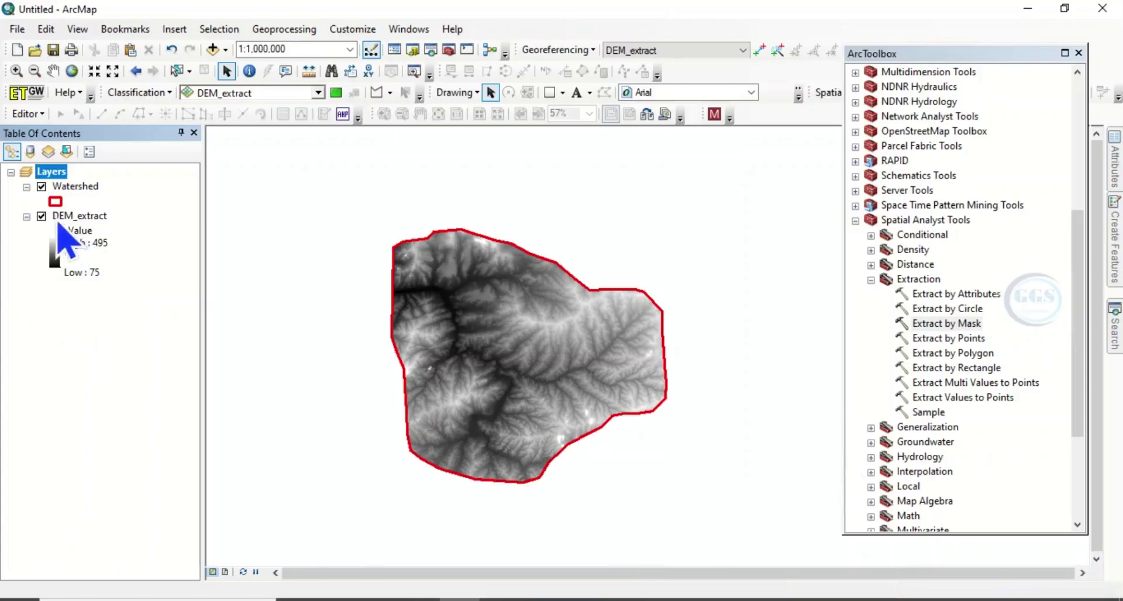
- Zoom to the DEM_extract layer and centre the whole watershed in the visible map area
{"action": "left_click", "coordinate": [75, 216]}
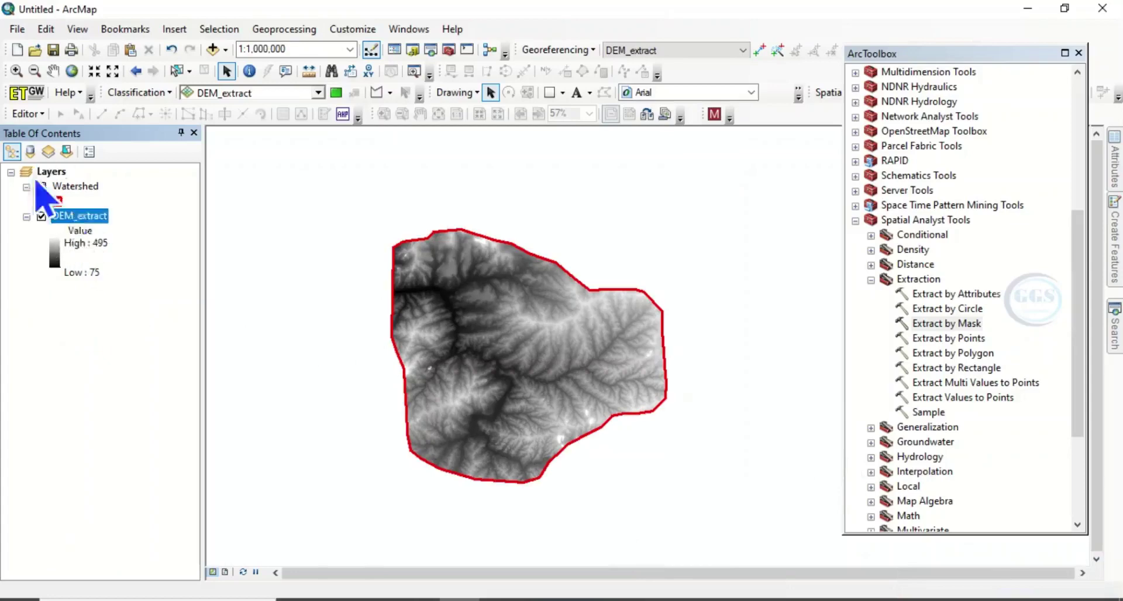
{"action": "right_click", "coordinate": [72, 215]}
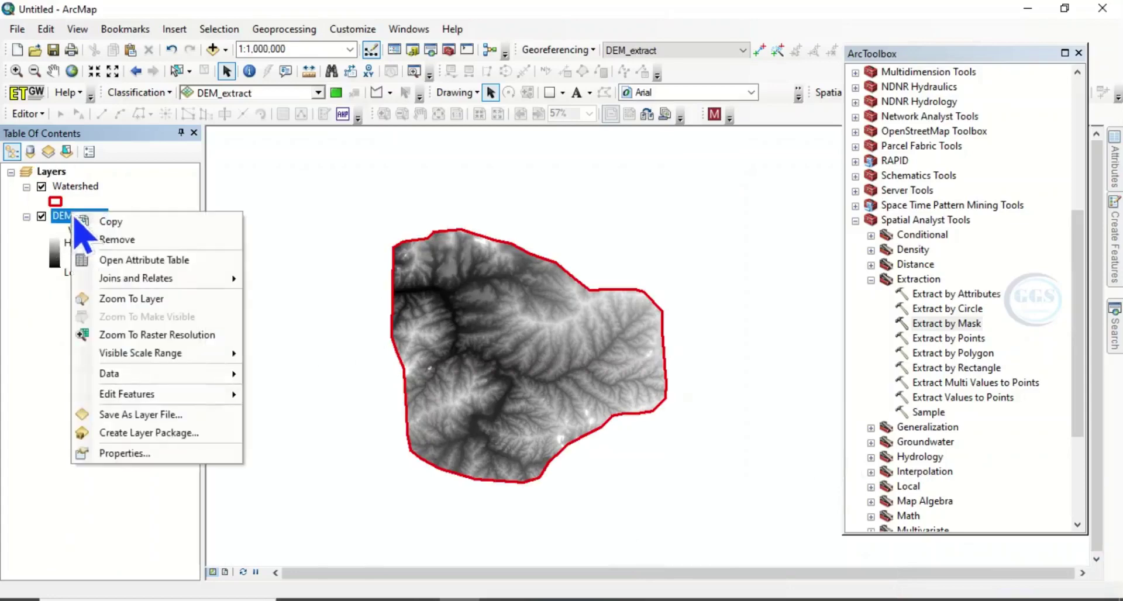
{"action": "left_click", "coordinate": [146, 299]}
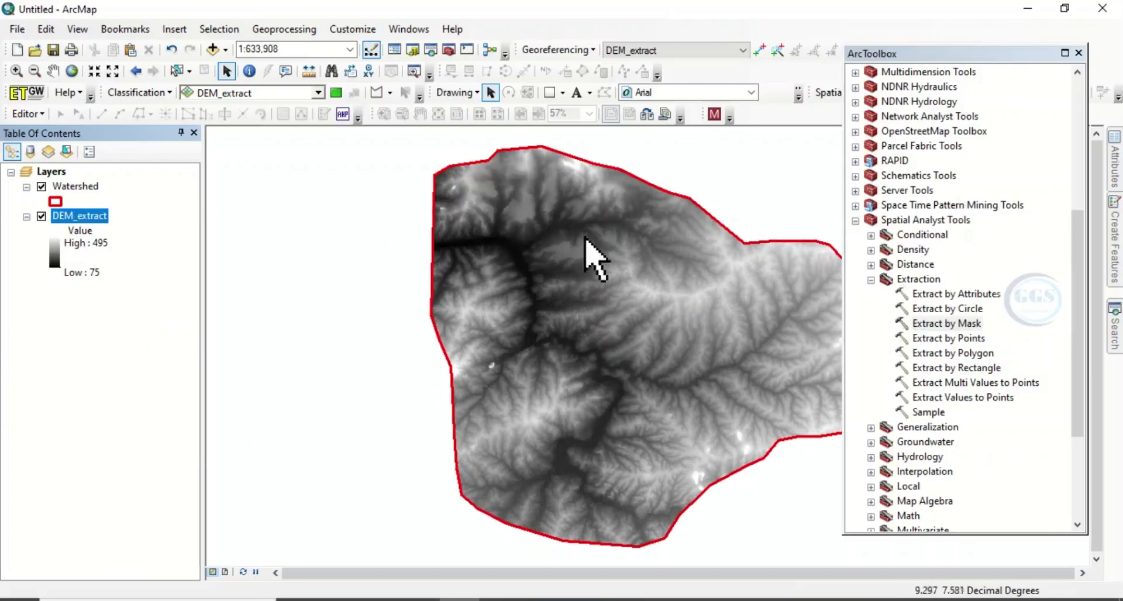
{"action": "left_click", "coordinate": [52, 71]}
{"action": "left_click_drag", "start_coordinate": [588, 328], "coordinate": [491, 322]}
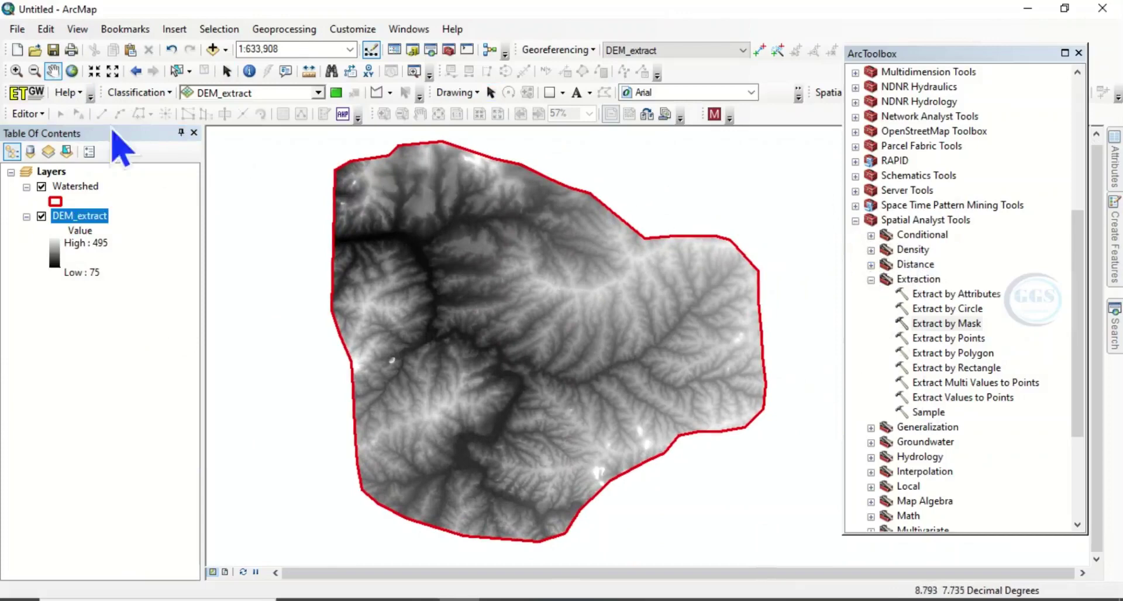
{"action": "left_click", "coordinate": [227, 71]}
- Run the Hydrology Fill tool on DEM_extract, saving the output raster as Fill in the Stream order folder
{"action": "scroll", "coordinate": [873, 384], "scroll_direction": "down", "scroll_amount": 2}
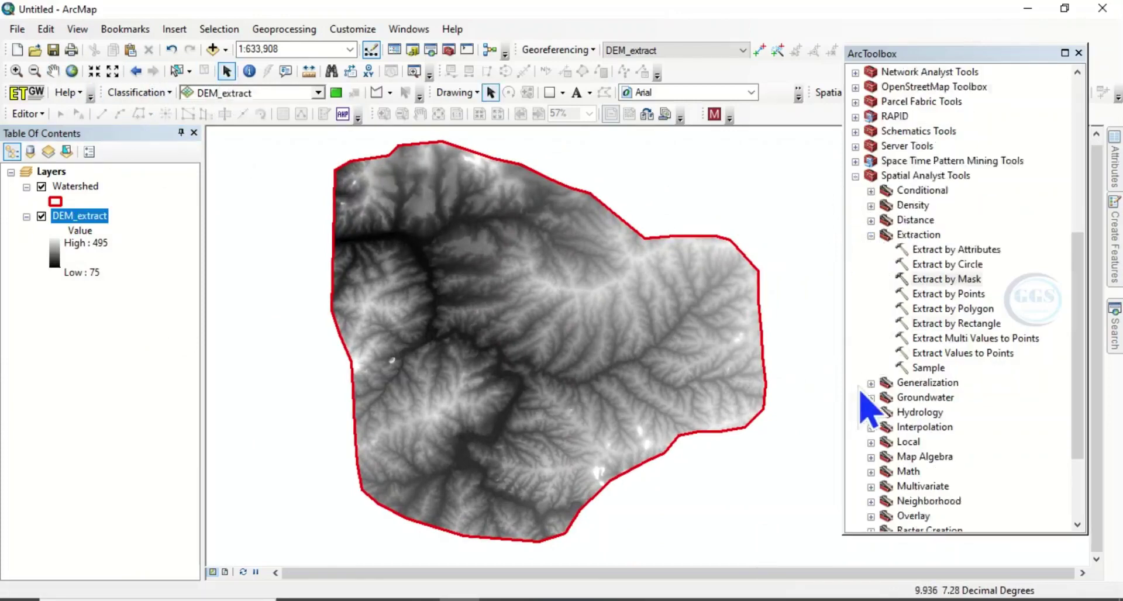
{"action": "left_click", "coordinate": [871, 370]}
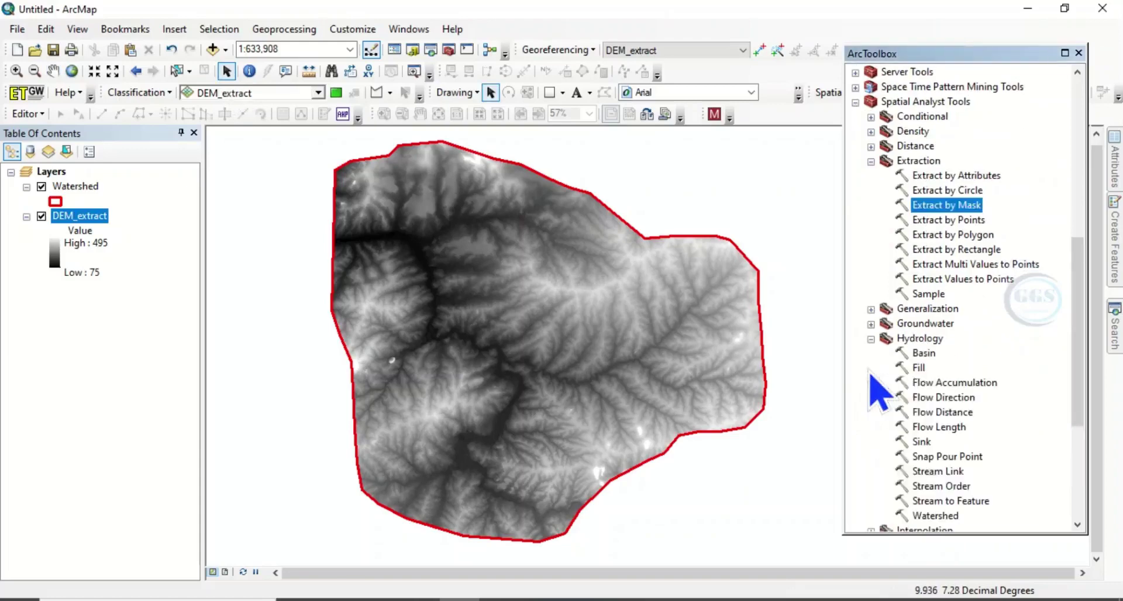
{"action": "double_click", "coordinate": [919, 368]}
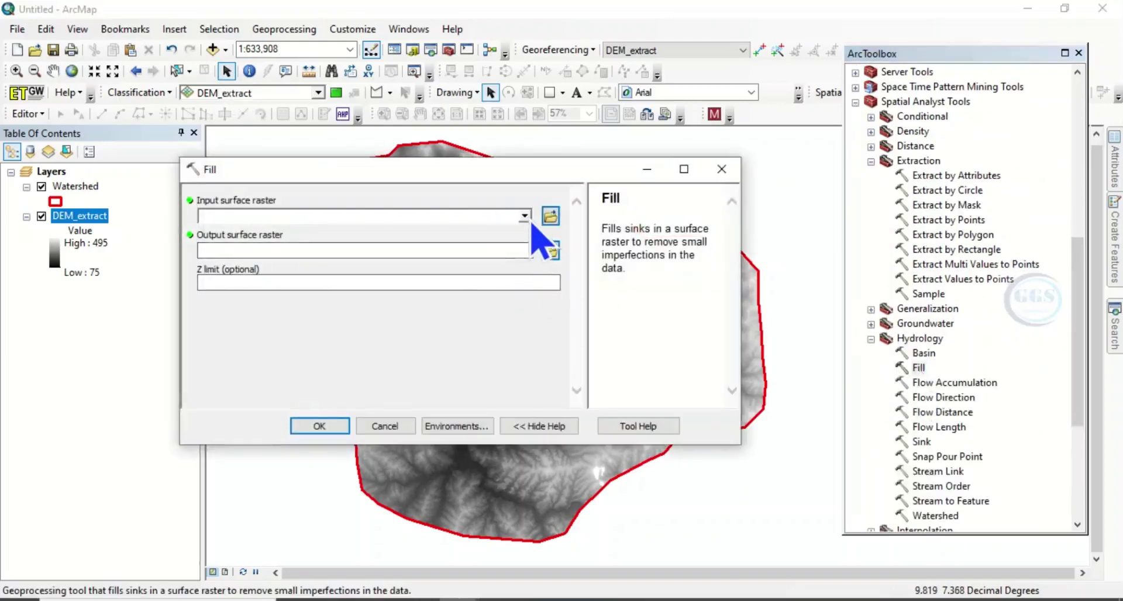
{"action": "left_click", "coordinate": [525, 216]}
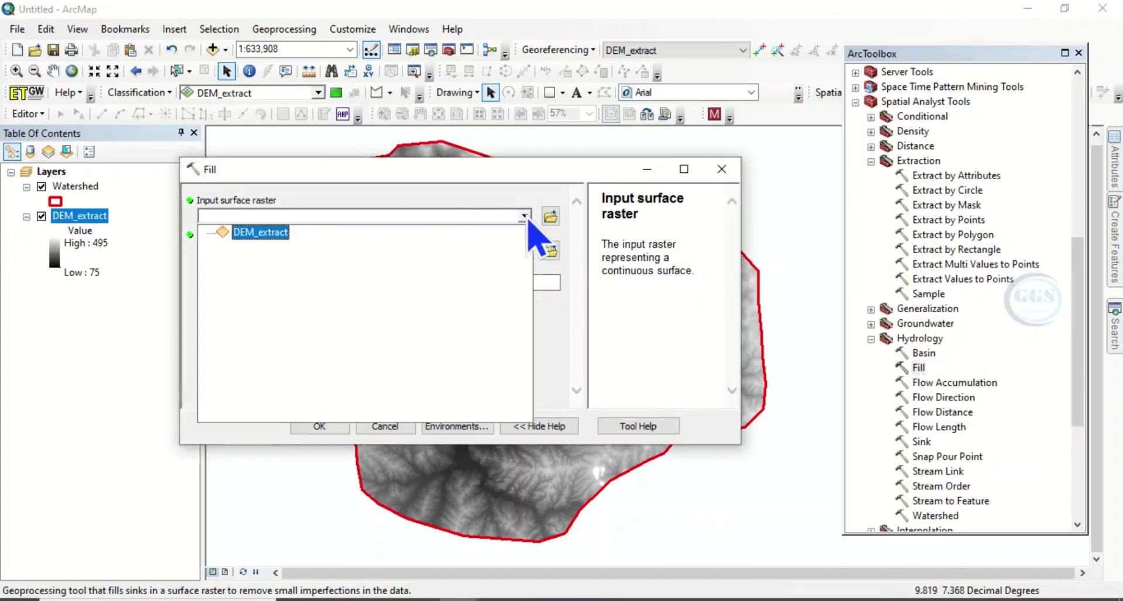
{"action": "left_click", "coordinate": [271, 237]}
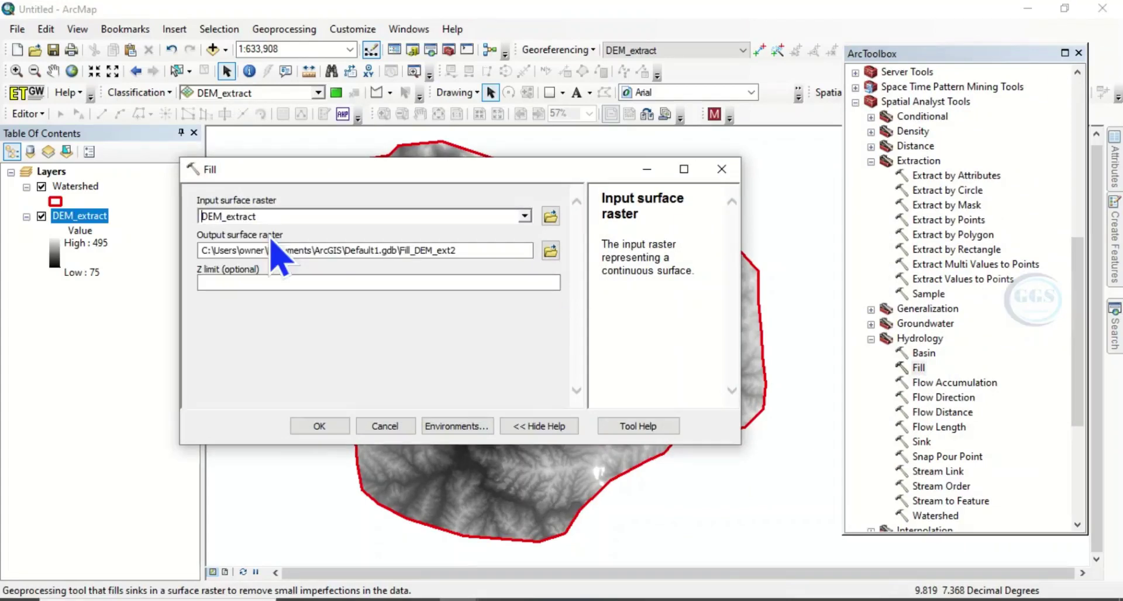
{"action": "left_click", "coordinate": [550, 250]}
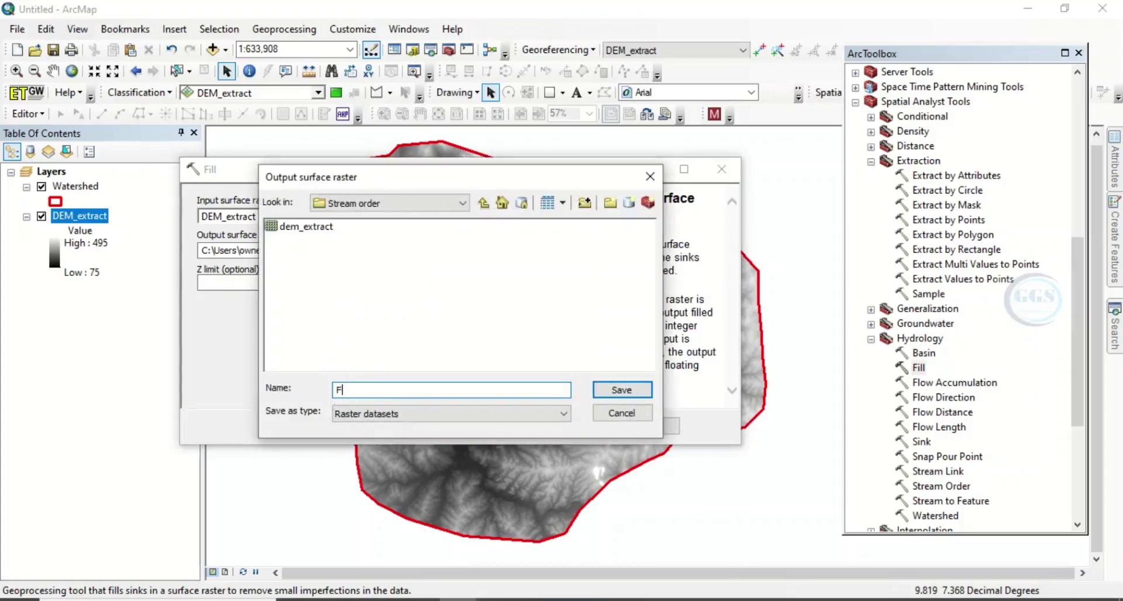
{"action": "left_click", "coordinate": [628, 390]}
{"action": "left_click", "coordinate": [316, 427]}
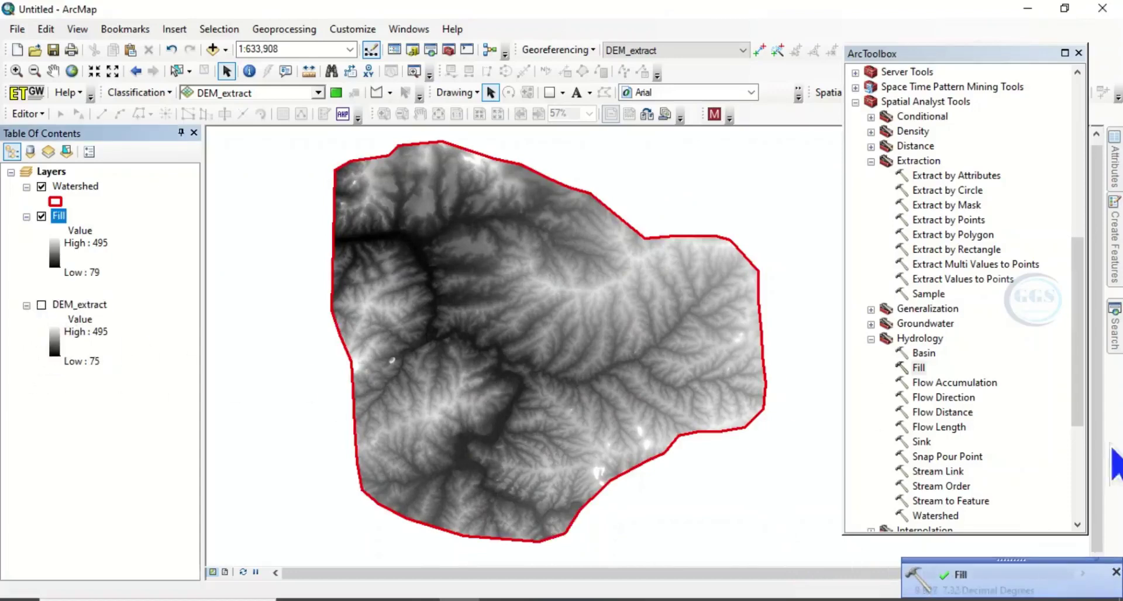
- Run the Hydrology Flow Direction tool on the Fill raster with type D8, saving the output as Flowdir in the Stream order folder
{"action": "double_click", "coordinate": [936, 399]}
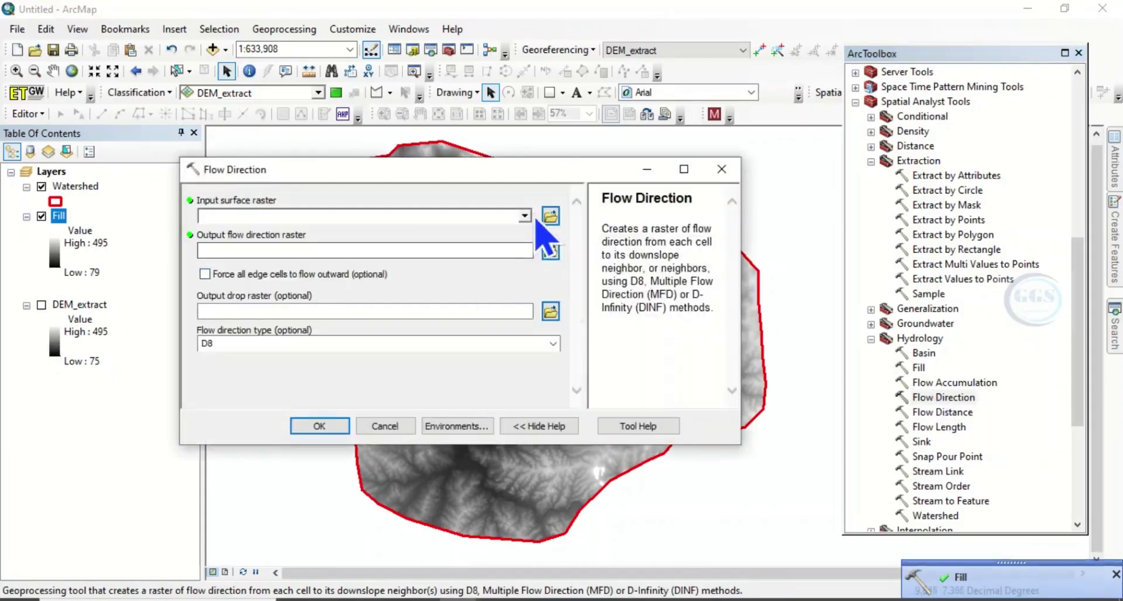
{"action": "left_click", "coordinate": [526, 217]}
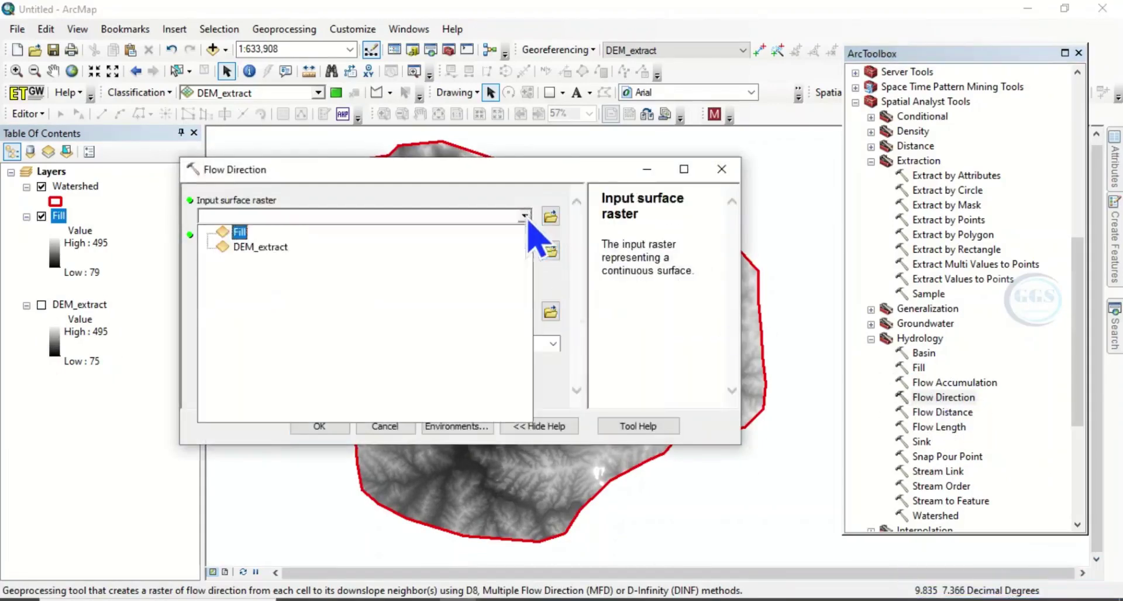
{"action": "left_click", "coordinate": [240, 233]}
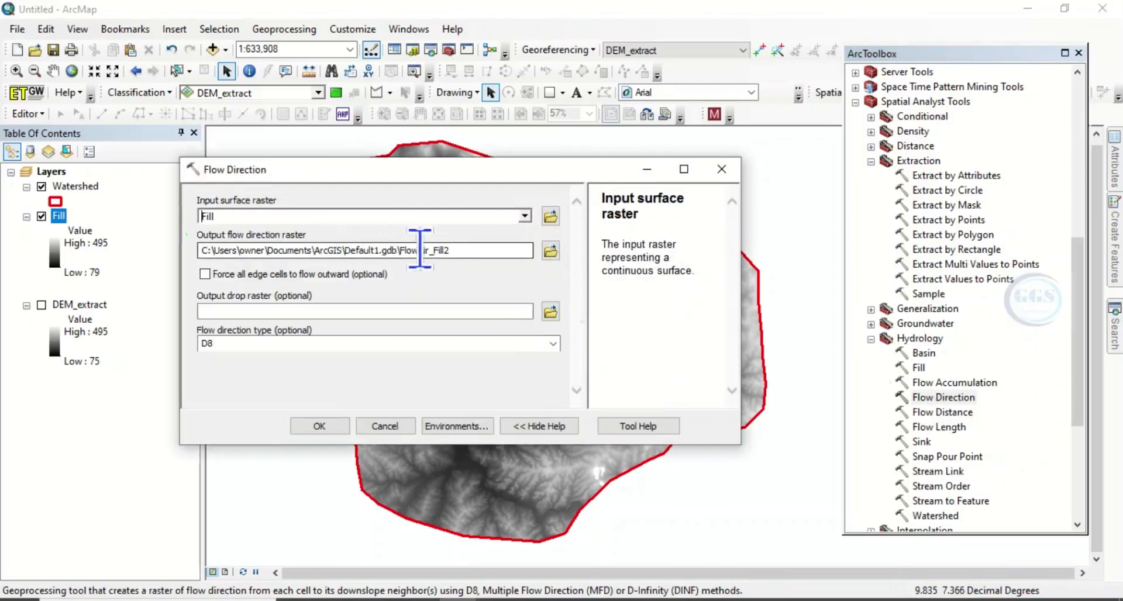
{"action": "left_click", "coordinate": [549, 253]}
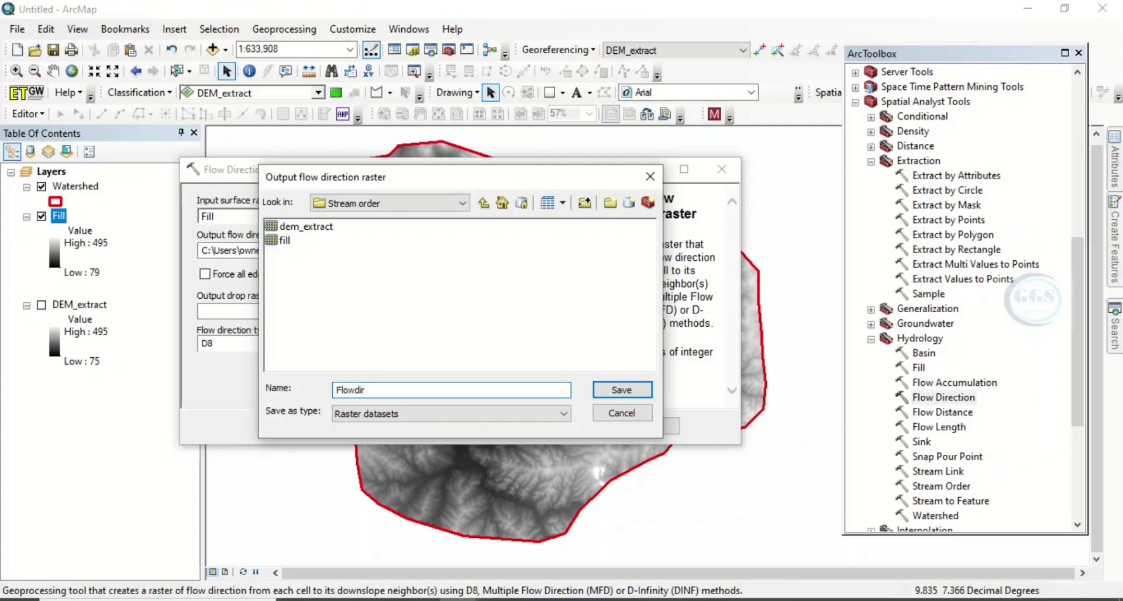
{"action": "type", "text": "Flowdir"}
{"action": "left_click", "coordinate": [622, 390]}
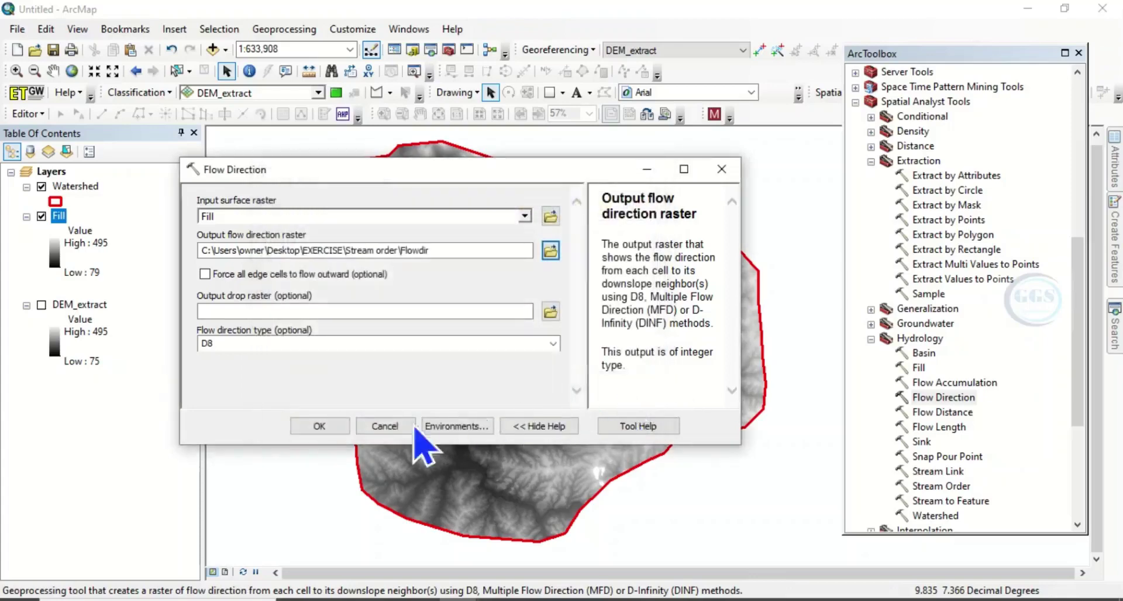
{"action": "left_click", "coordinate": [320, 426]}
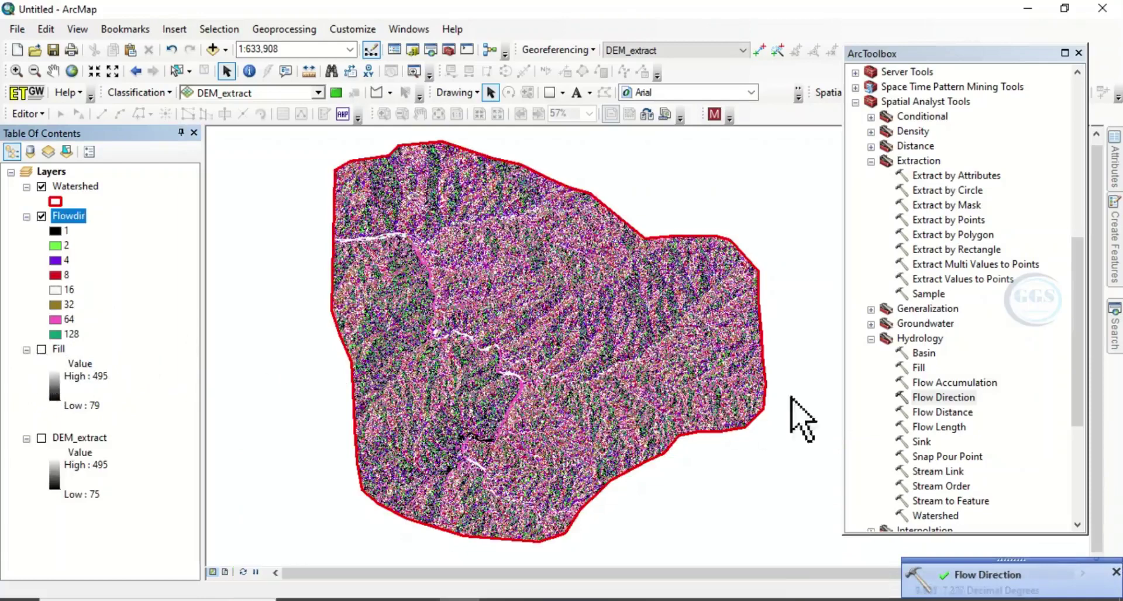
- Run the Flow Accumulation tool on Flowdir, saving the output raster as FlowAcc in the Stream order folder
{"action": "double_click", "coordinate": [968, 384]}
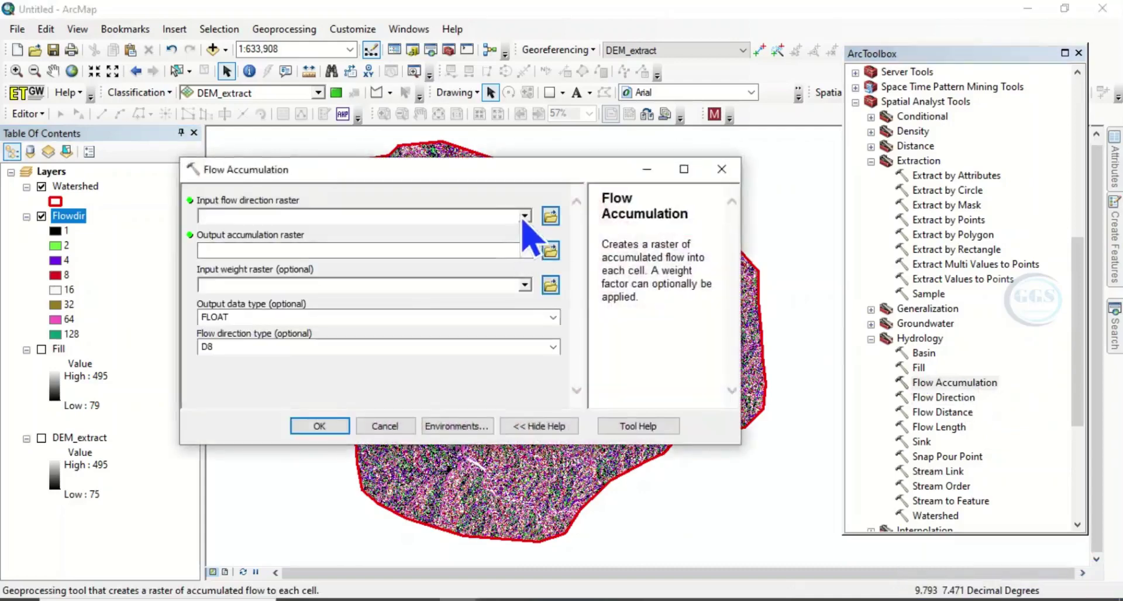
{"action": "left_click", "coordinate": [524, 217]}
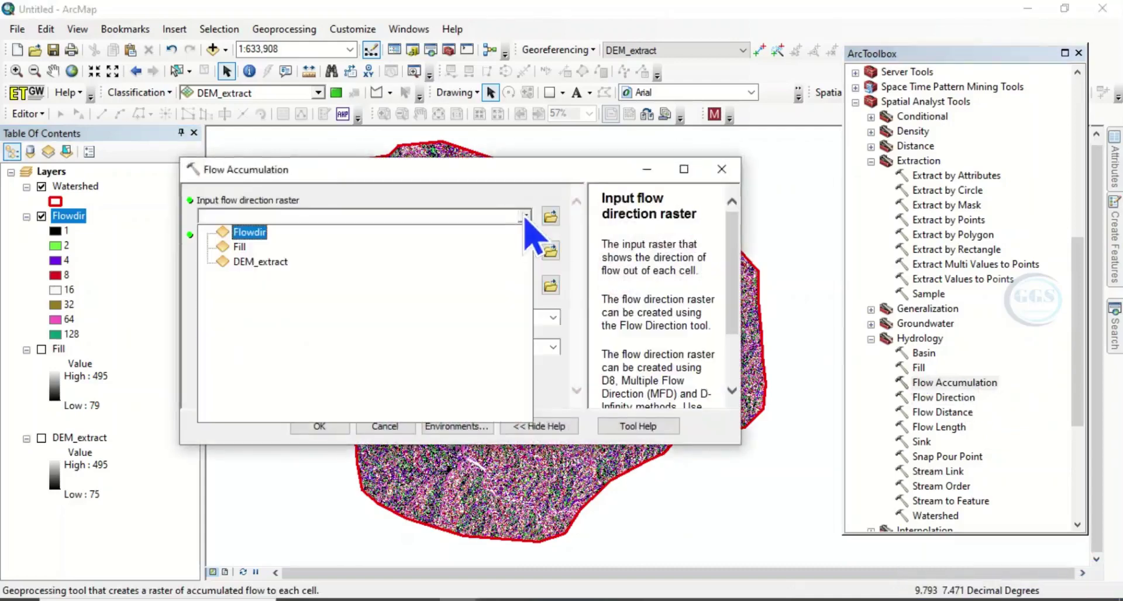
{"action": "left_click", "coordinate": [261, 233]}
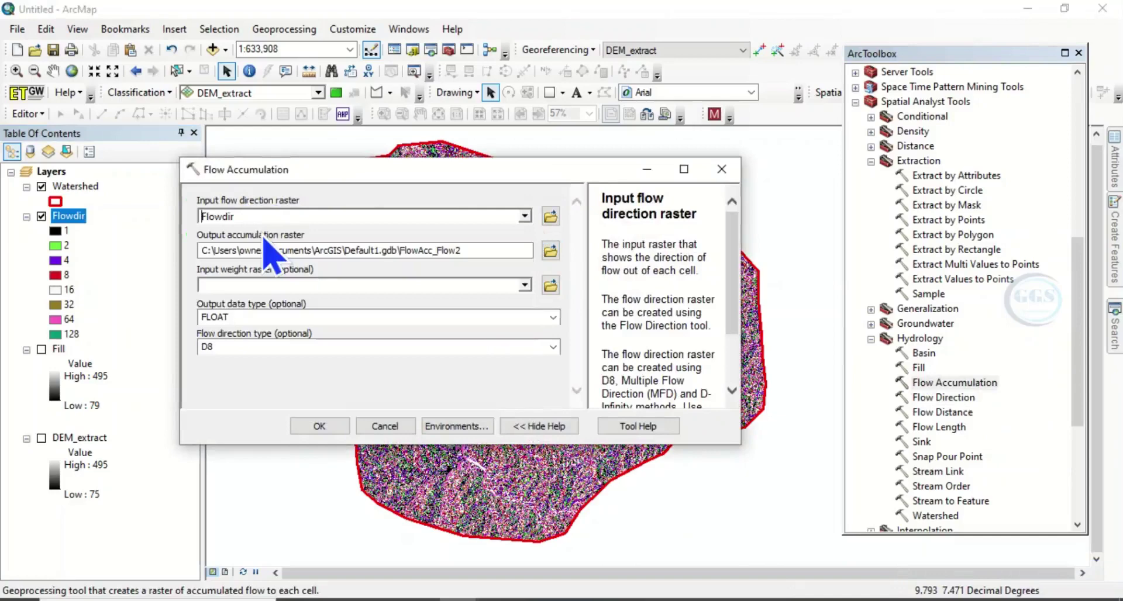
{"action": "left_click", "coordinate": [550, 250]}
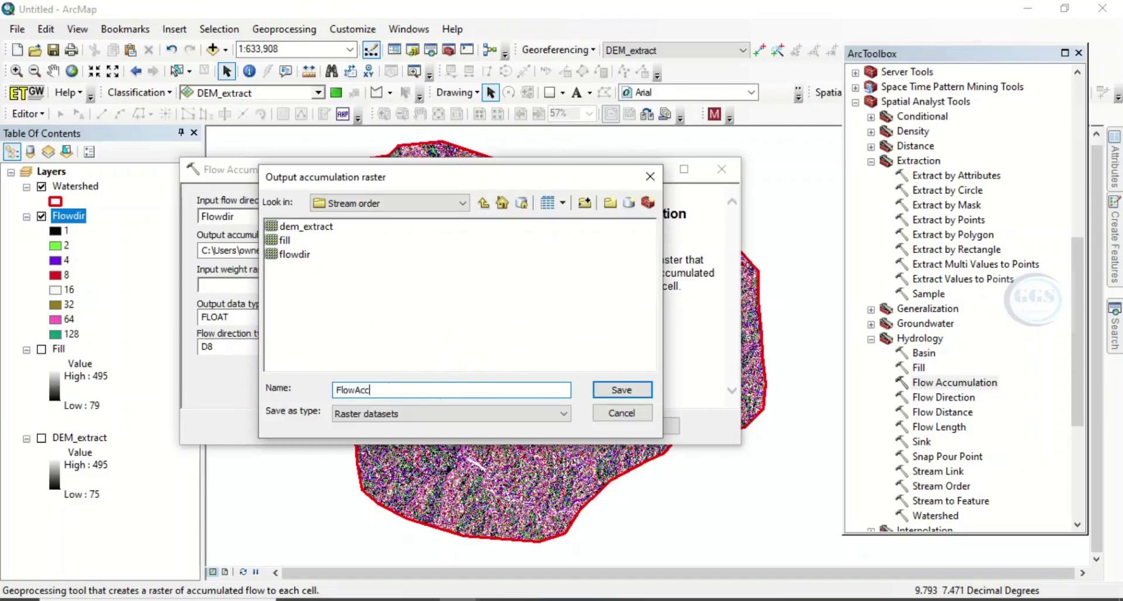
{"action": "left_click", "coordinate": [620, 391]}
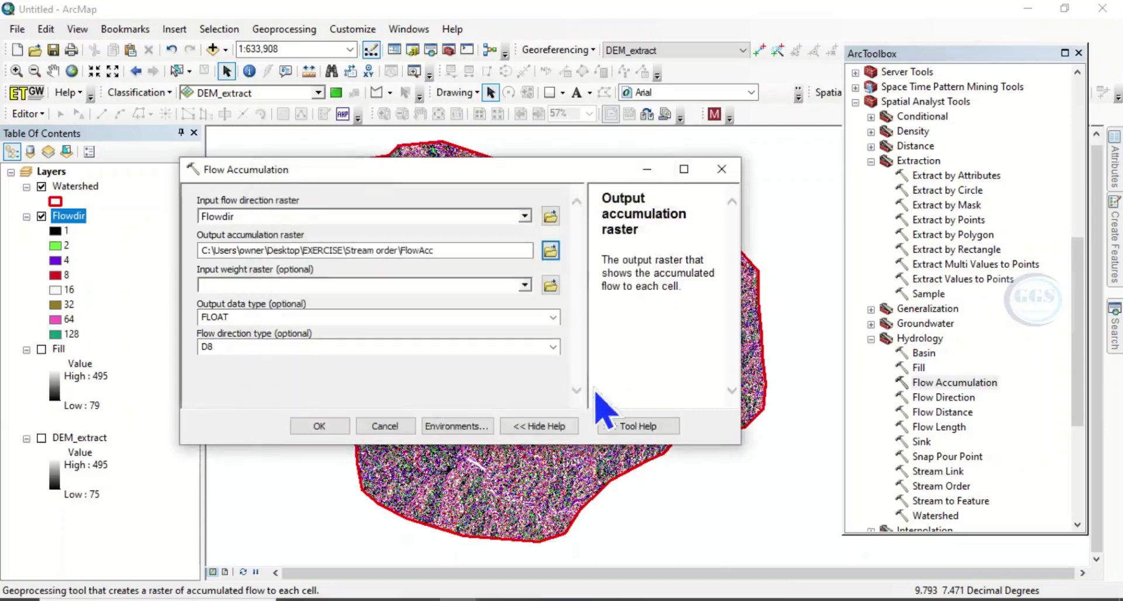
{"action": "left_click", "coordinate": [319, 427]}
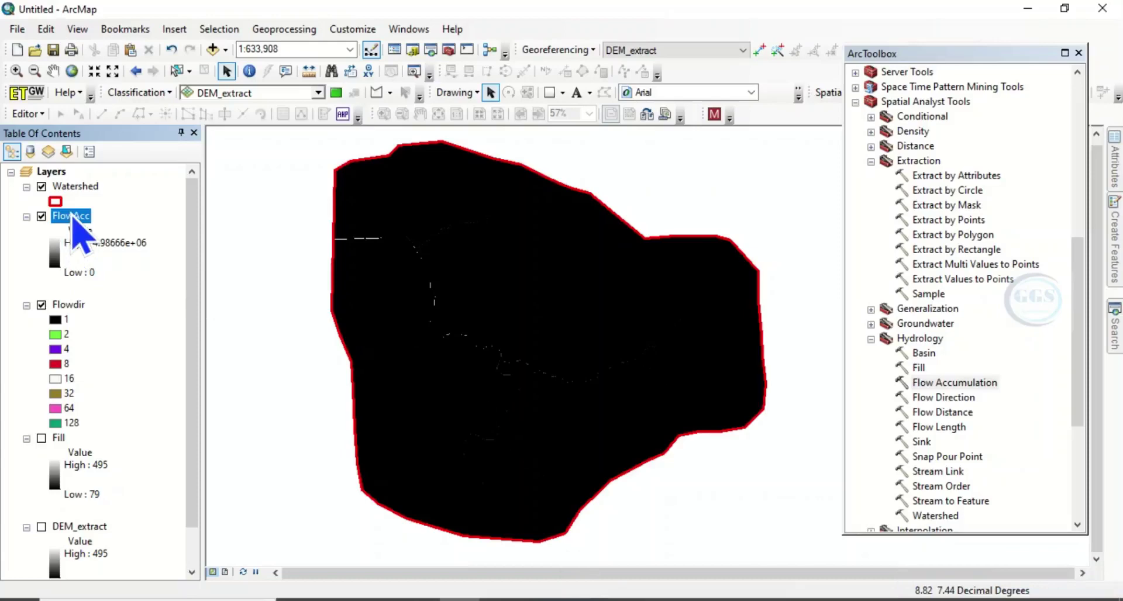
- Switch the FlowAcc layer to classified symbology with 2 classes and set the first break value to 5000
{"action": "right_click", "coordinate": [73, 215]}
{"action": "left_click", "coordinate": [144, 452]}
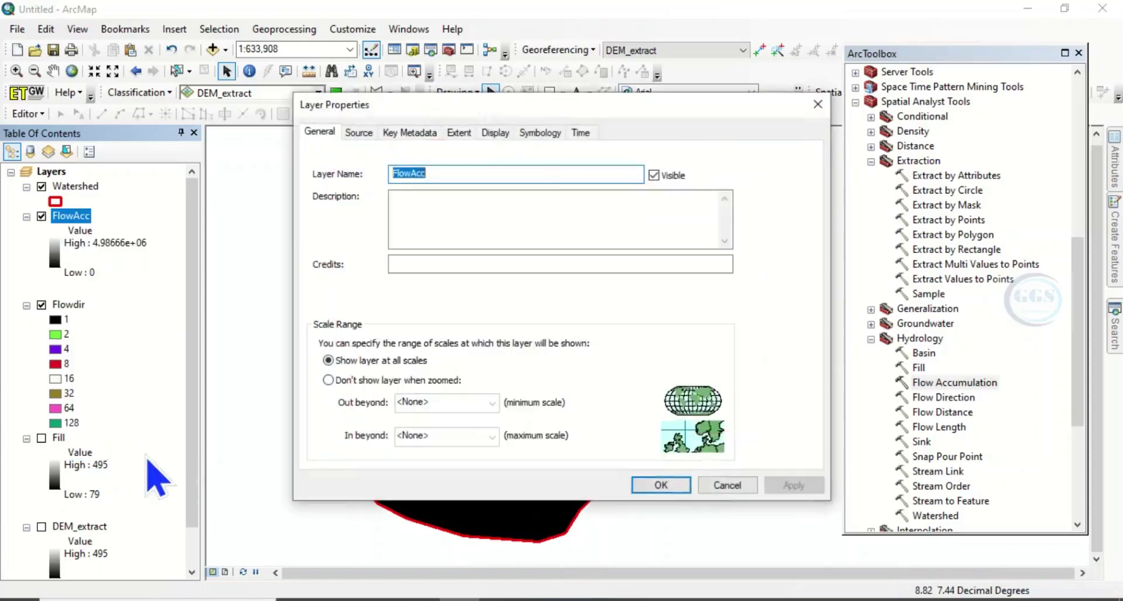
{"action": "left_click", "coordinate": [538, 133]}
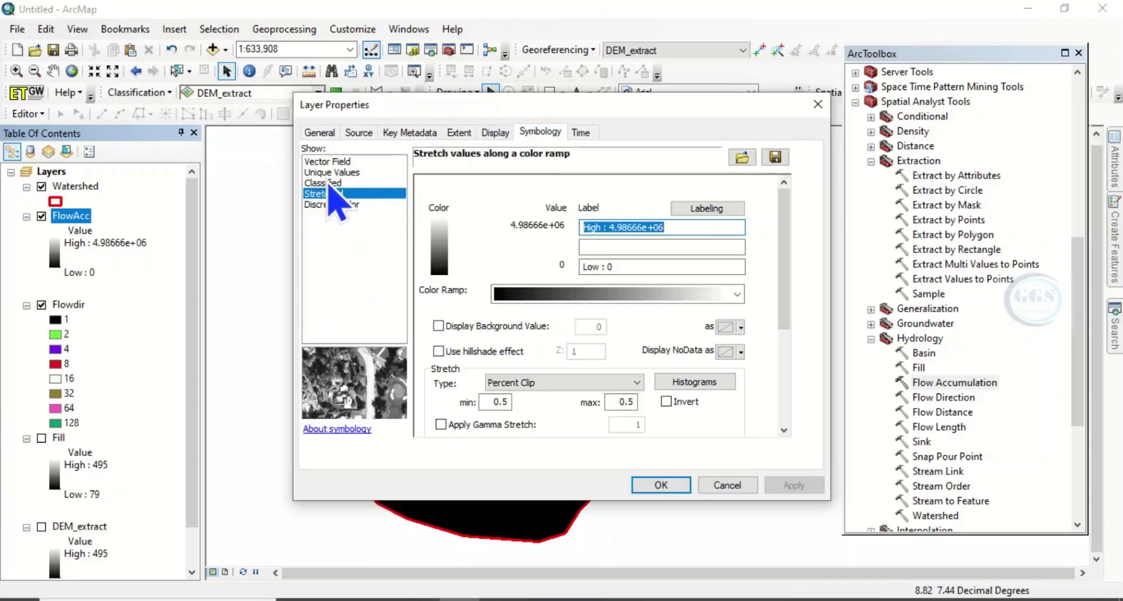
{"action": "left_click", "coordinate": [329, 184]}
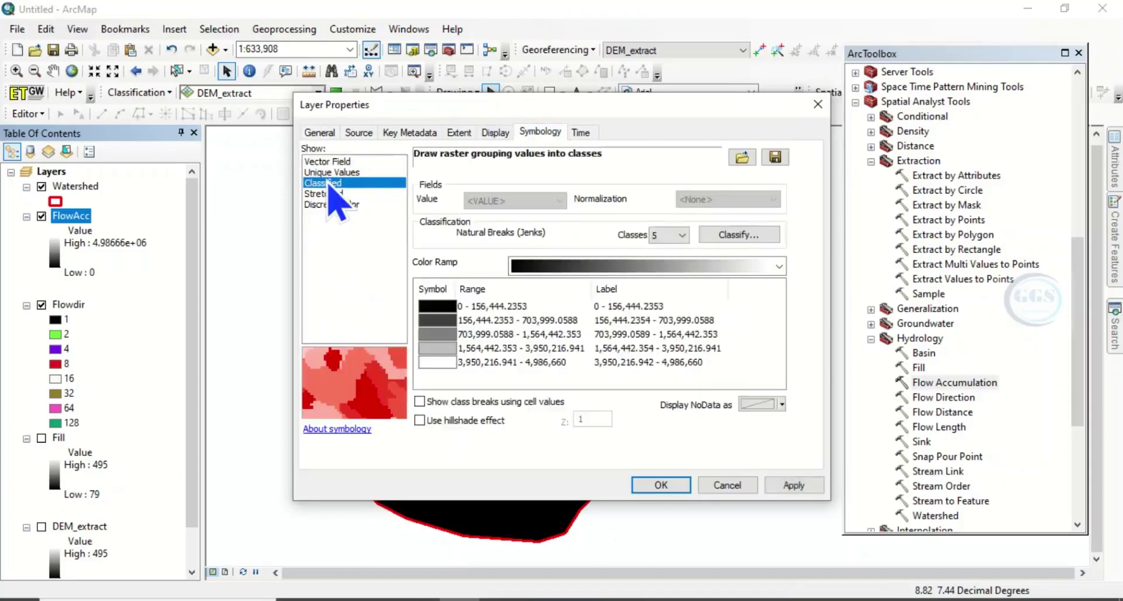
{"action": "left_click", "coordinate": [731, 235]}
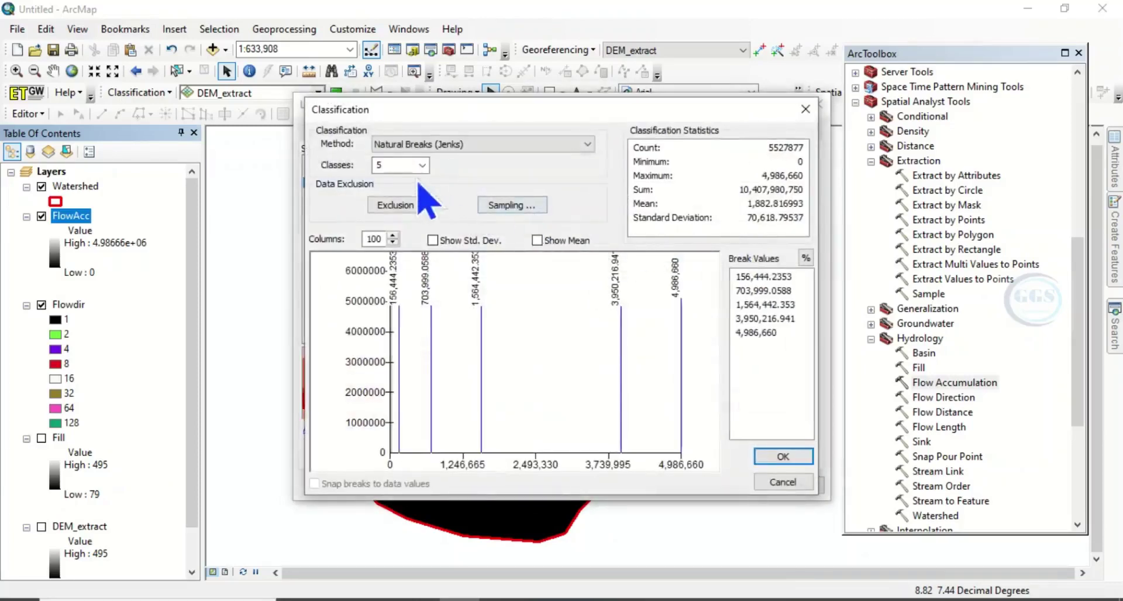
{"action": "left_click", "coordinate": [422, 166]}
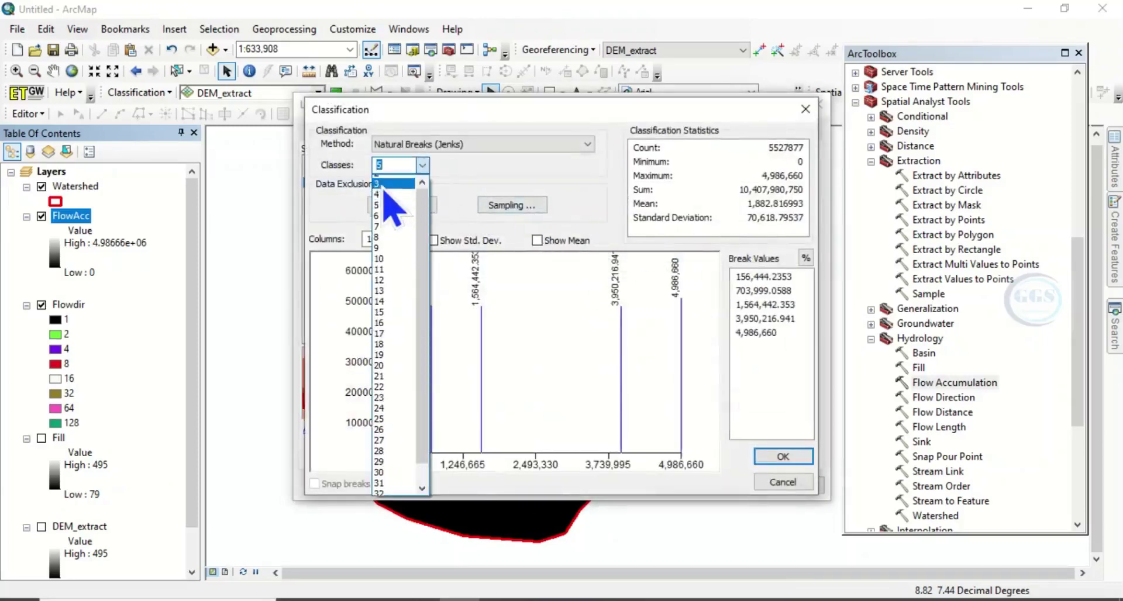
{"action": "left_click", "coordinate": [393, 191]}
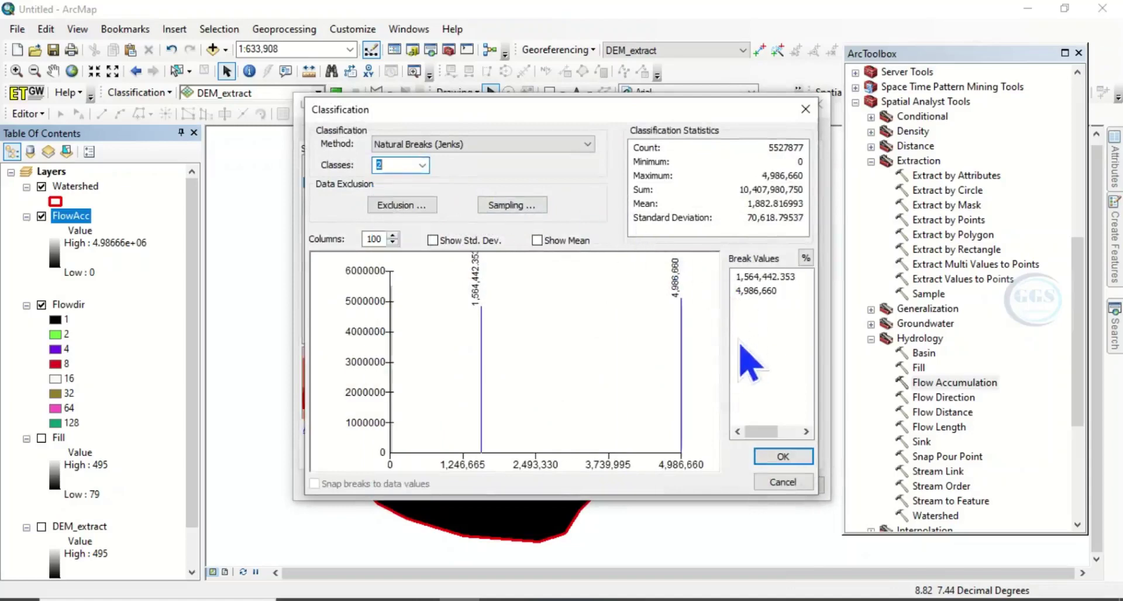
{"action": "left_click", "coordinate": [759, 280]}
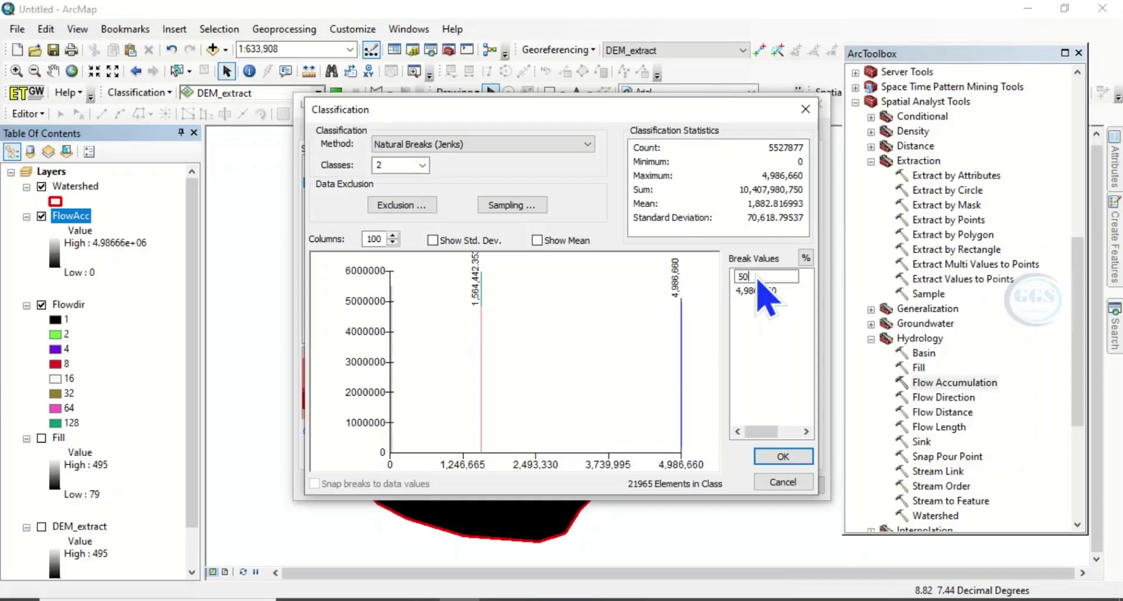
{"action": "left_click", "coordinate": [781, 455]}
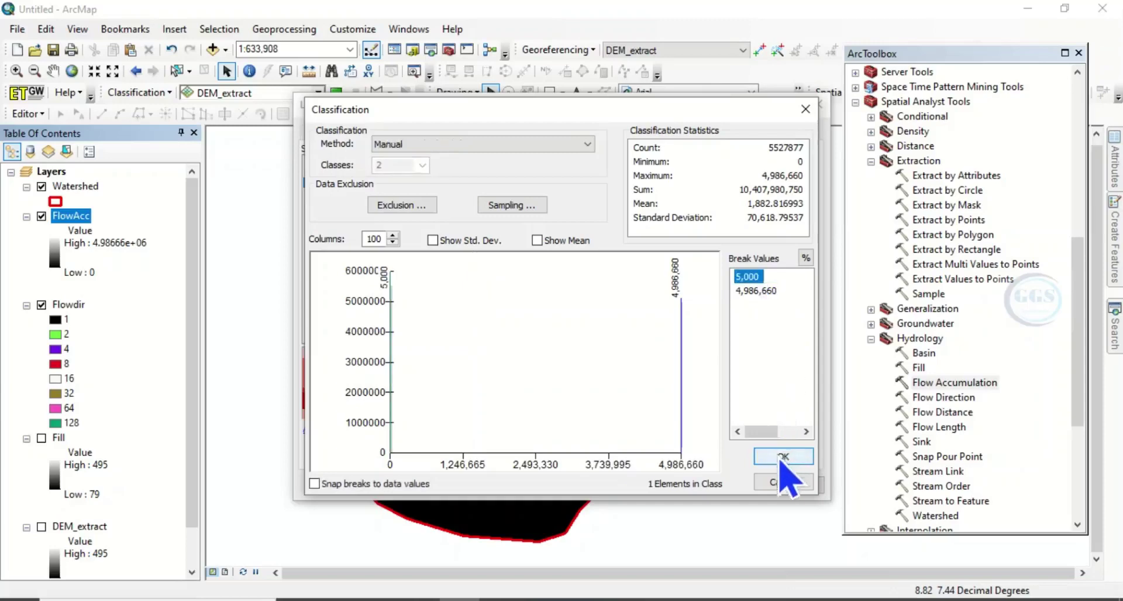
{"action": "left_click", "coordinate": [781, 457]}
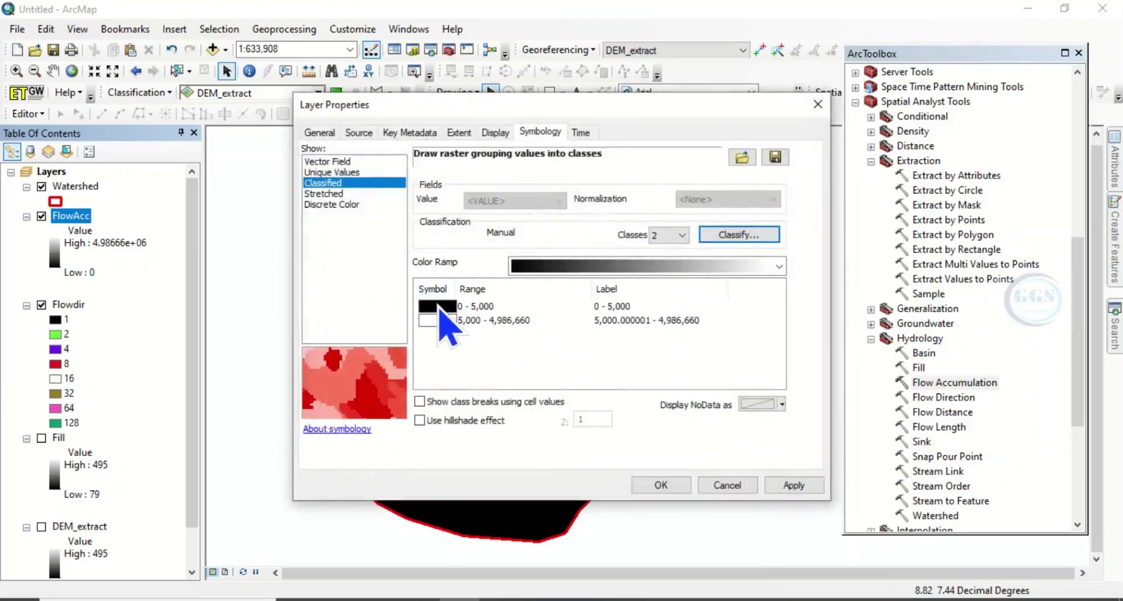
- Colour the FlowAcc class 0 - 5,000 white and the class above 5,000 blue, and apply the symbology
{"action": "left_click", "coordinate": [439, 308]}
{"action": "left_click", "coordinate": [439, 308]}
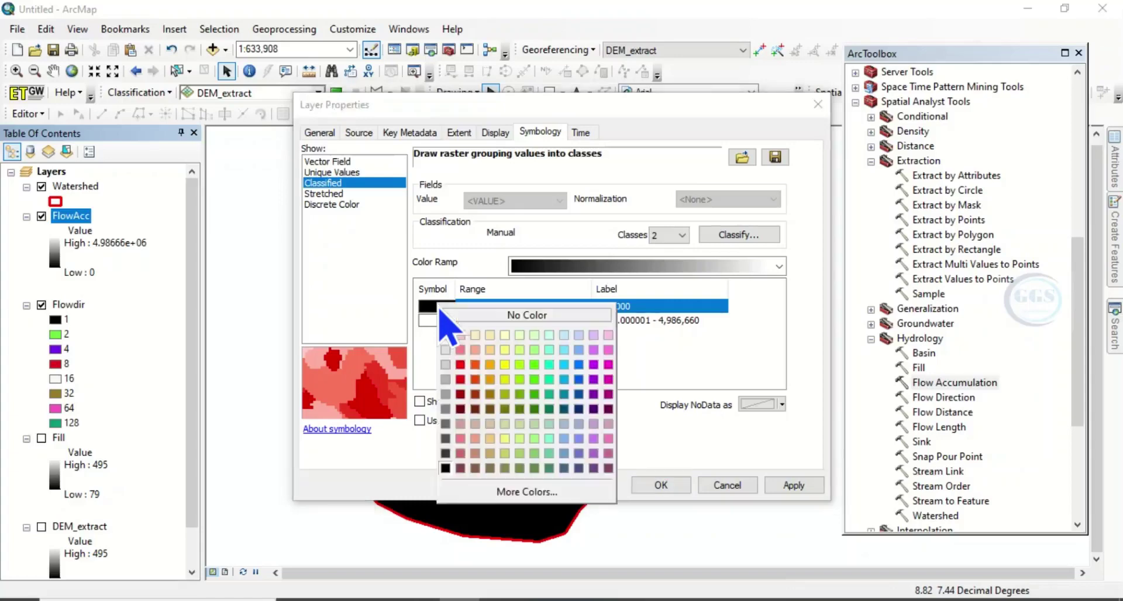
{"action": "left_click", "coordinate": [449, 338]}
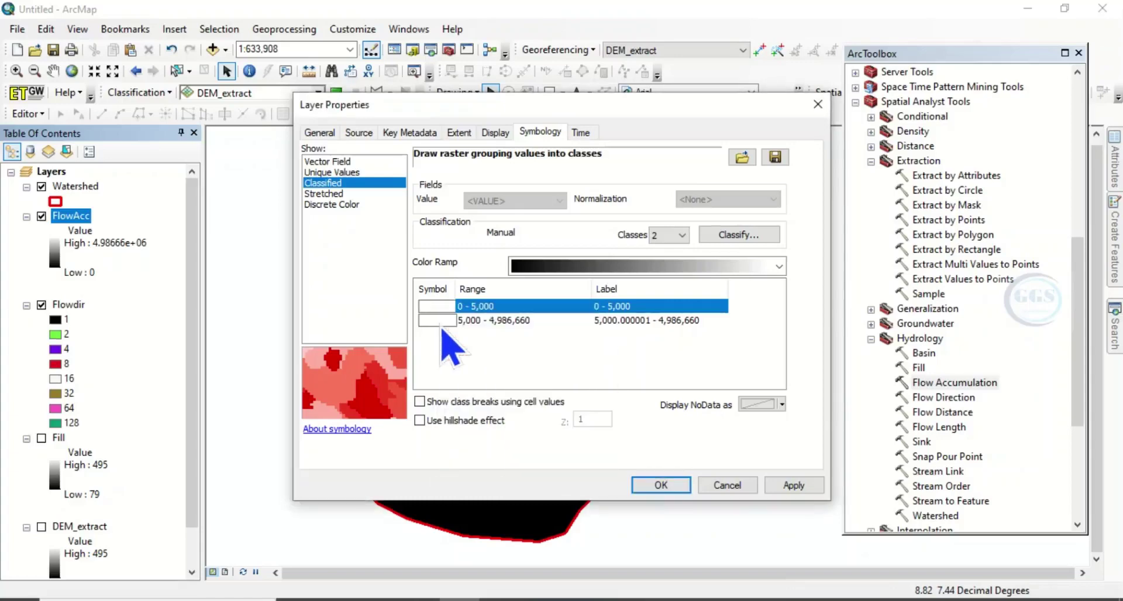
{"action": "left_click", "coordinate": [440, 320]}
{"action": "left_click", "coordinate": [440, 321]}
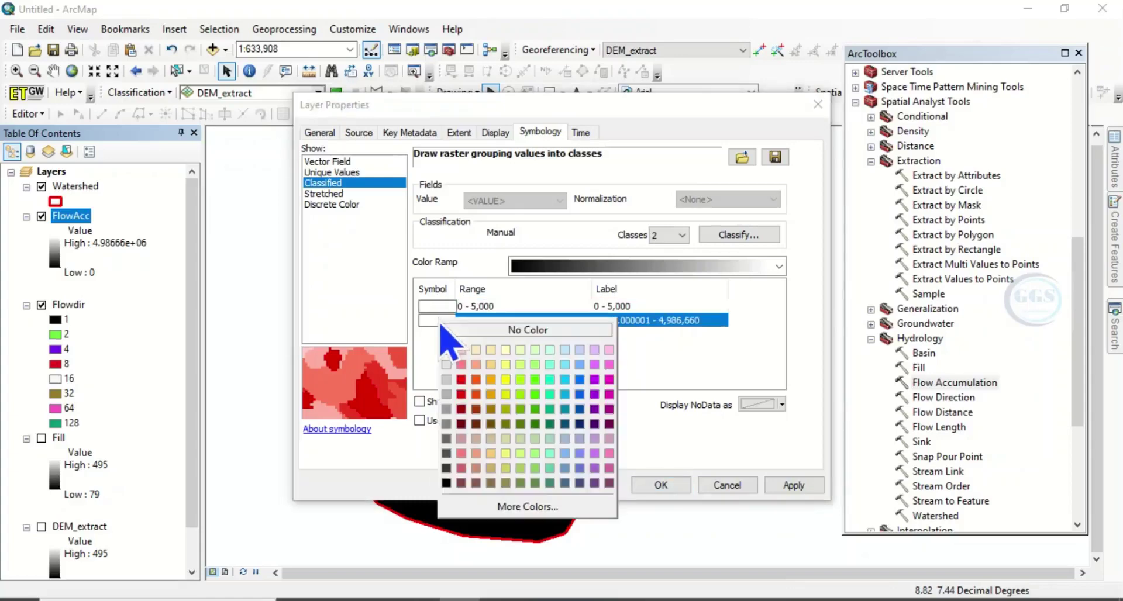
{"action": "left_click", "coordinate": [581, 397]}
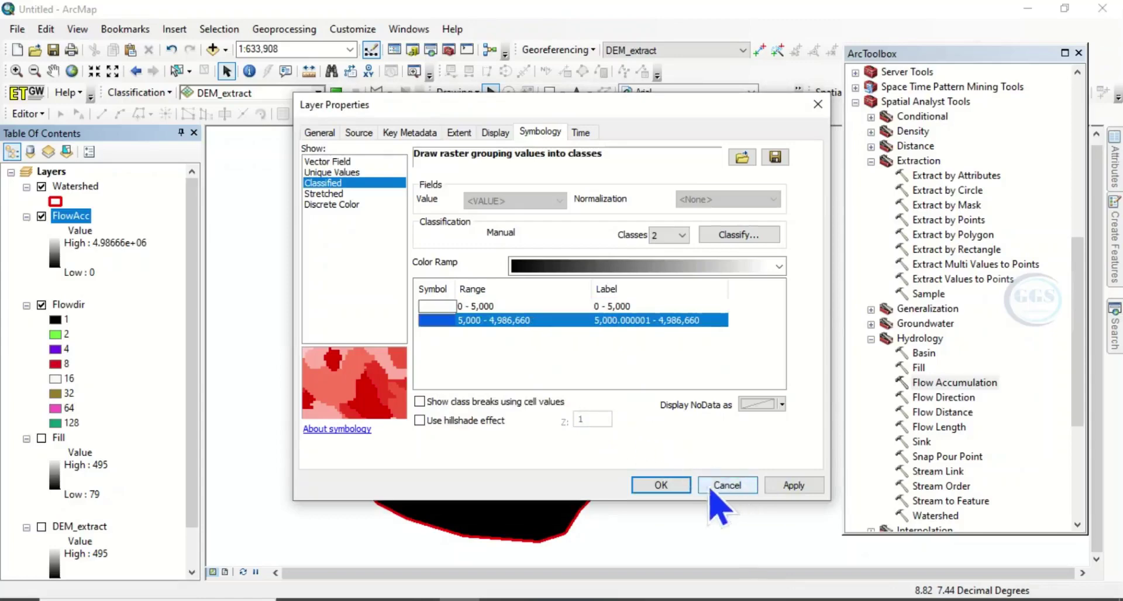
{"action": "left_click", "coordinate": [661, 486]}
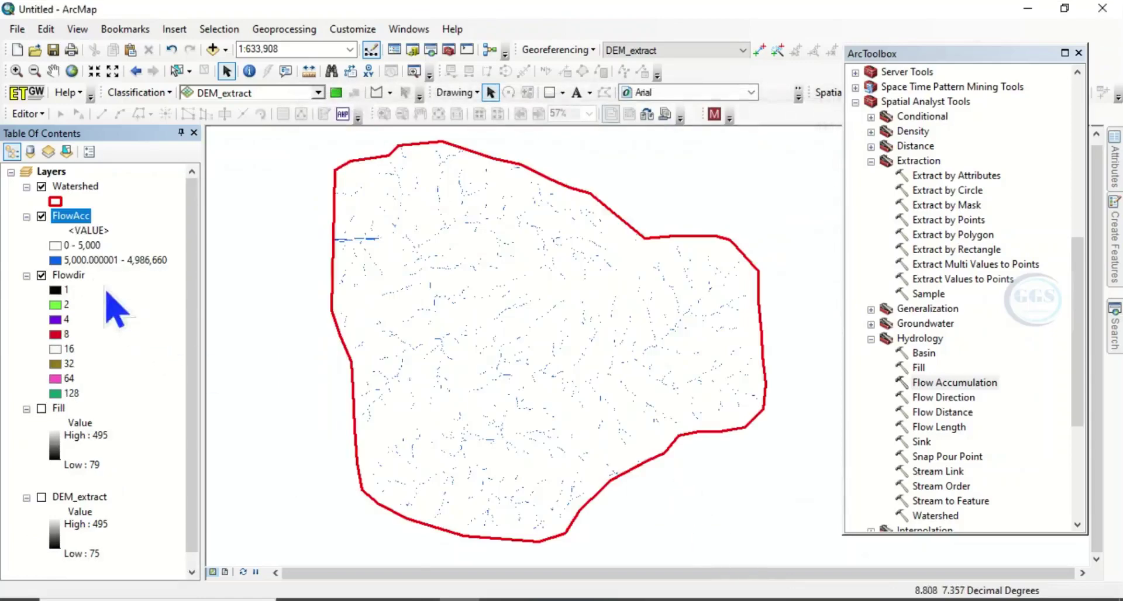
- Turn off the Flowdir layer and inspect the blue FlowAcc stream network up close and across the watershed
{"action": "left_click", "coordinate": [41, 275]}
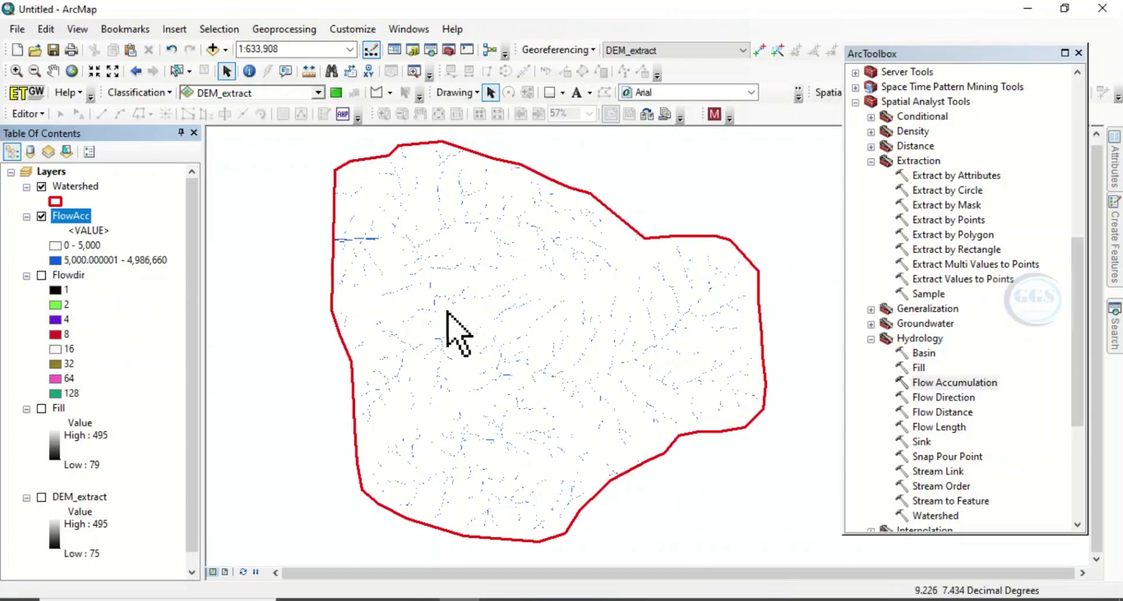
{"action": "scroll", "coordinate": [453, 324], "scroll_direction": "up", "scroll_amount": 5}
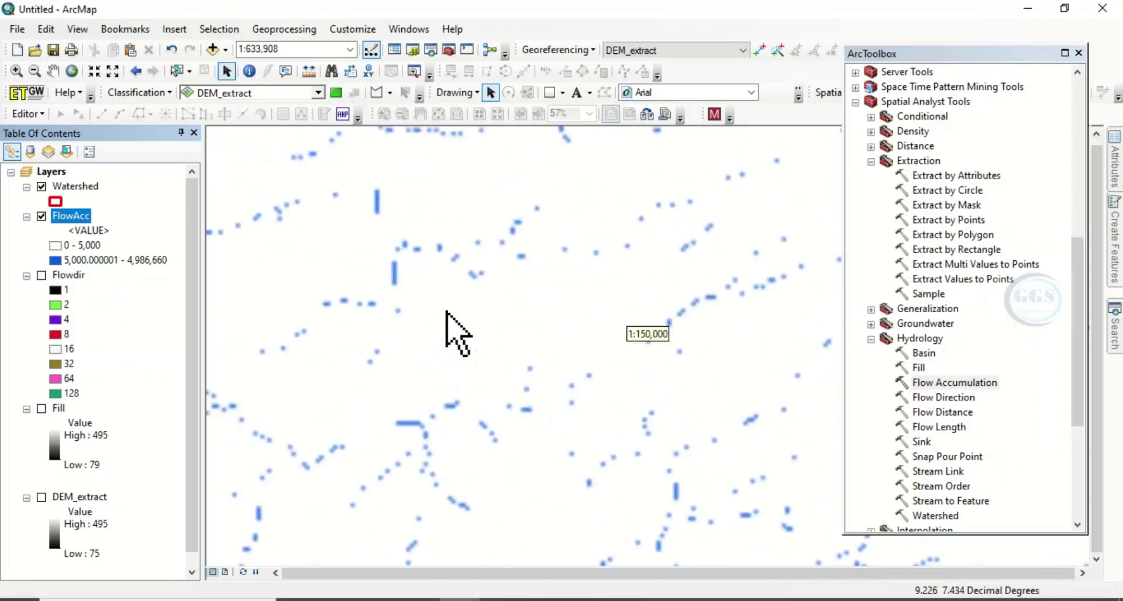
{"action": "scroll", "coordinate": [447, 313], "scroll_direction": "up", "scroll_amount": 1}
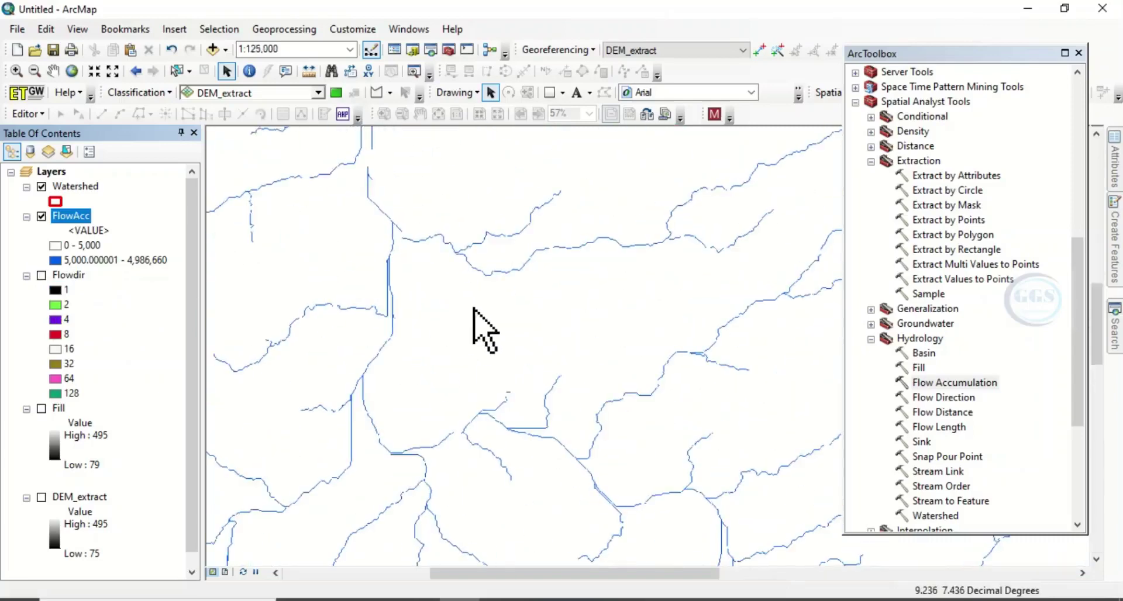
{"action": "scroll", "coordinate": [474, 309], "scroll_direction": "down", "scroll_amount": 4}
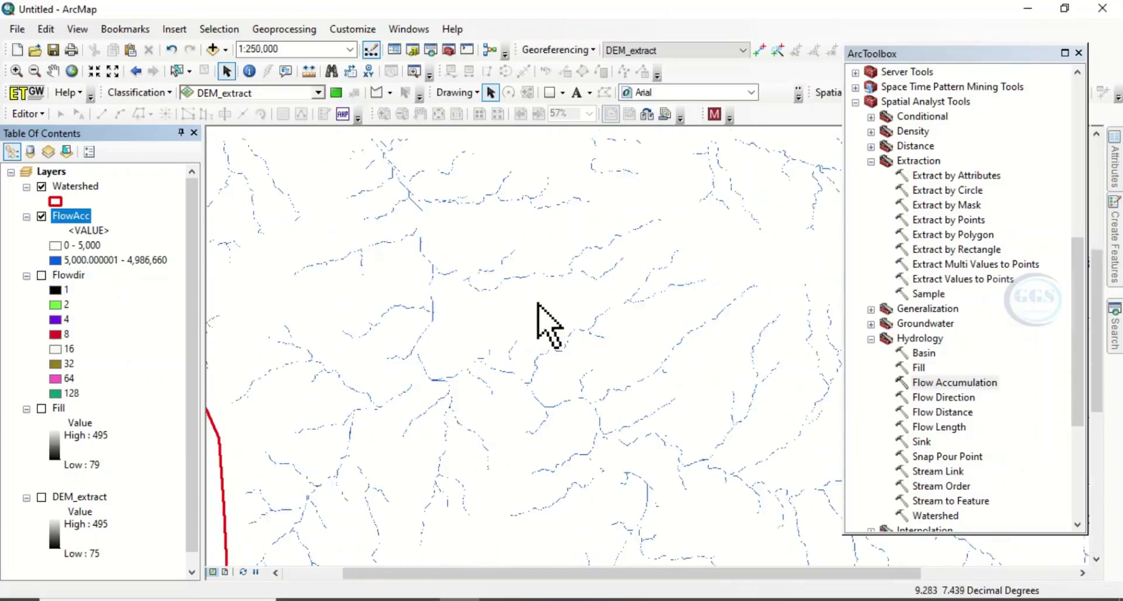
{"action": "scroll", "coordinate": [535, 322], "scroll_direction": "down", "scroll_amount": 4}
- Run the Raster Calculator with the expression "FlowAcc" > 5000, saving the output raster as Raster_calc in the Stream order folder
{"action": "scroll", "coordinate": [910, 409], "scroll_direction": "down", "scroll_amount": 3}
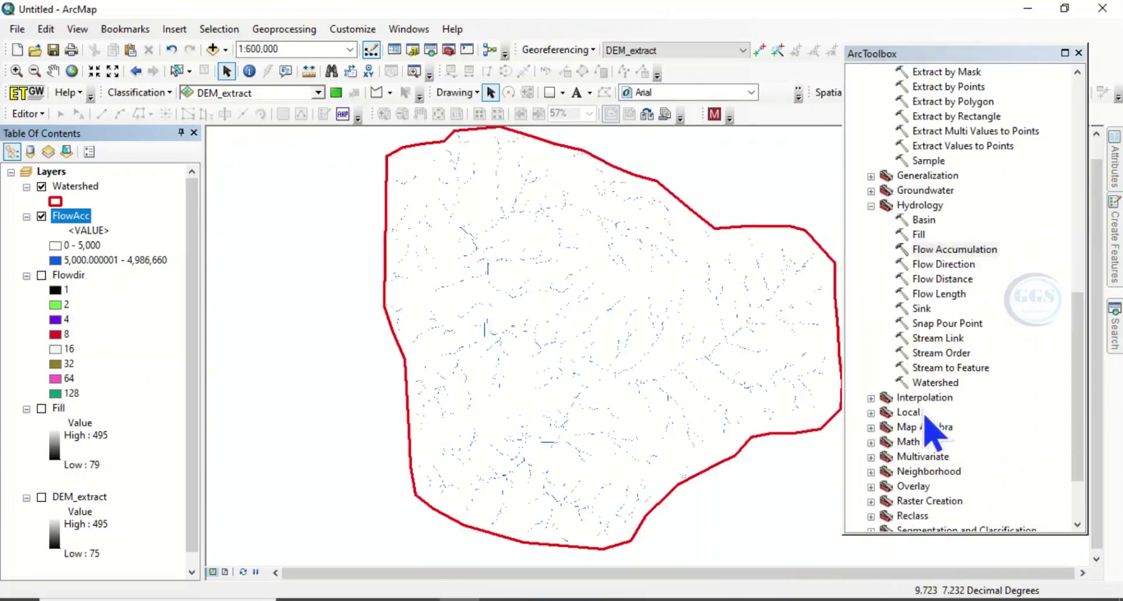
{"action": "left_click", "coordinate": [871, 428]}
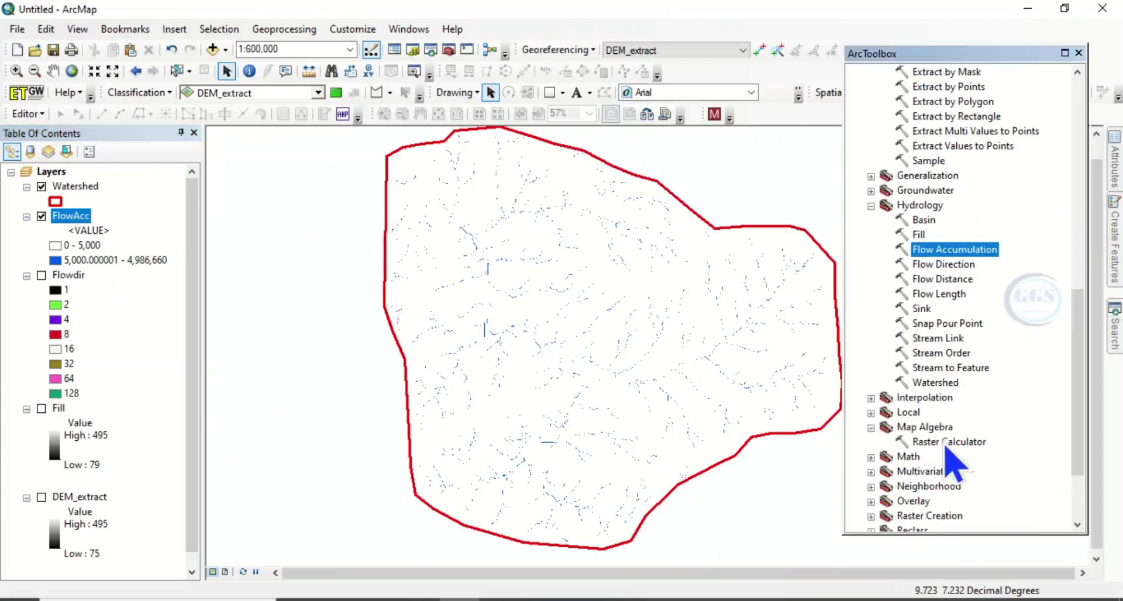
{"action": "double_click", "coordinate": [948, 443]}
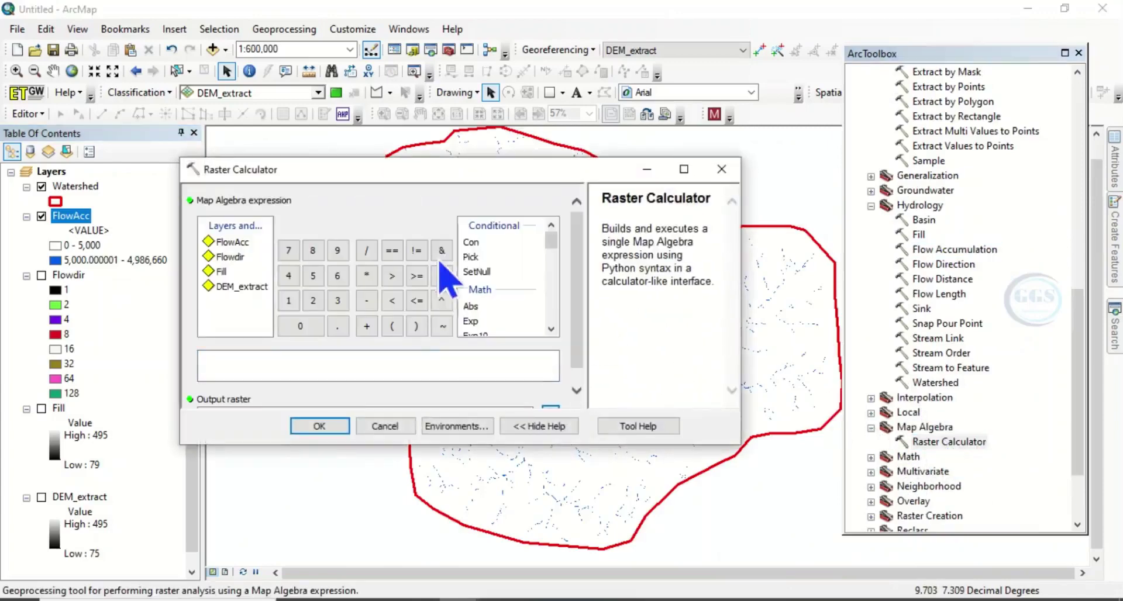
{"action": "double_click", "coordinate": [236, 242]}
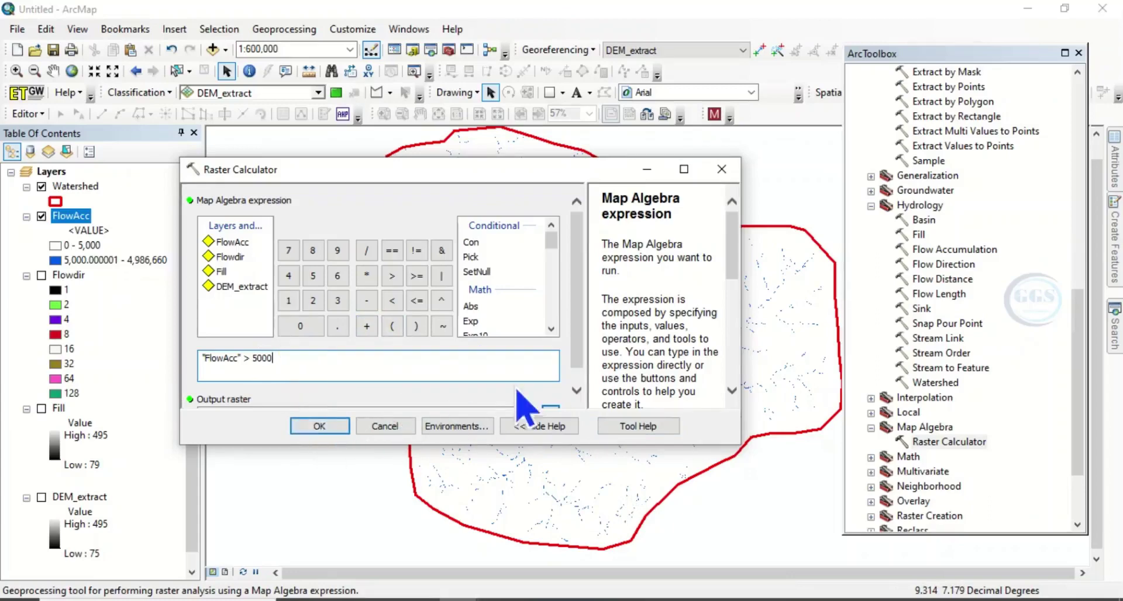
{"action": "scroll", "coordinate": [584, 386], "scroll_direction": "down", "scroll_amount": 1}
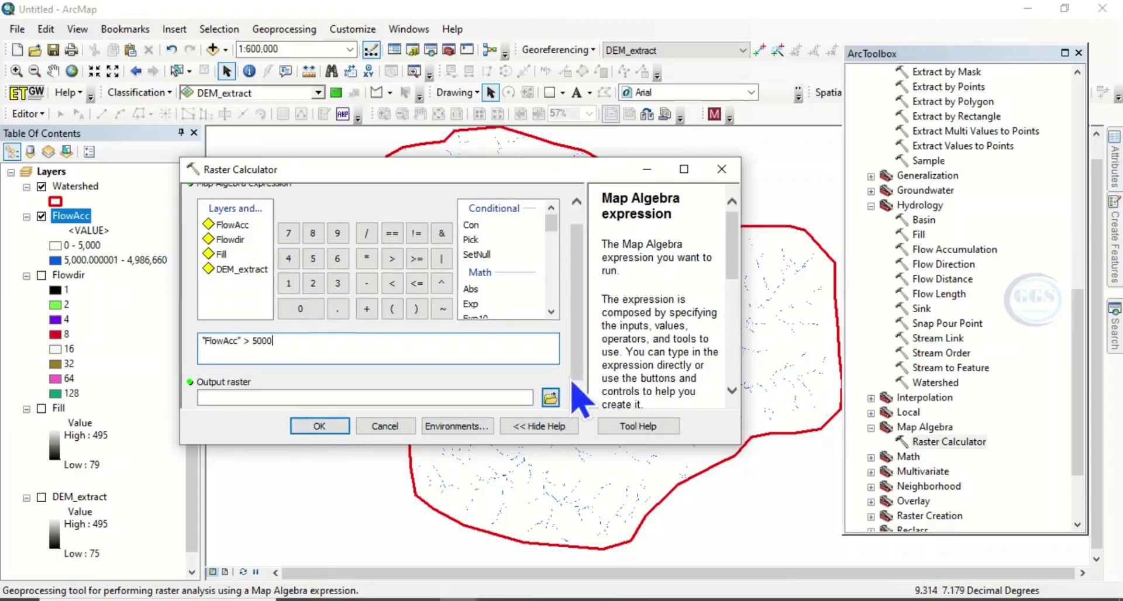
{"action": "left_click", "coordinate": [550, 399]}
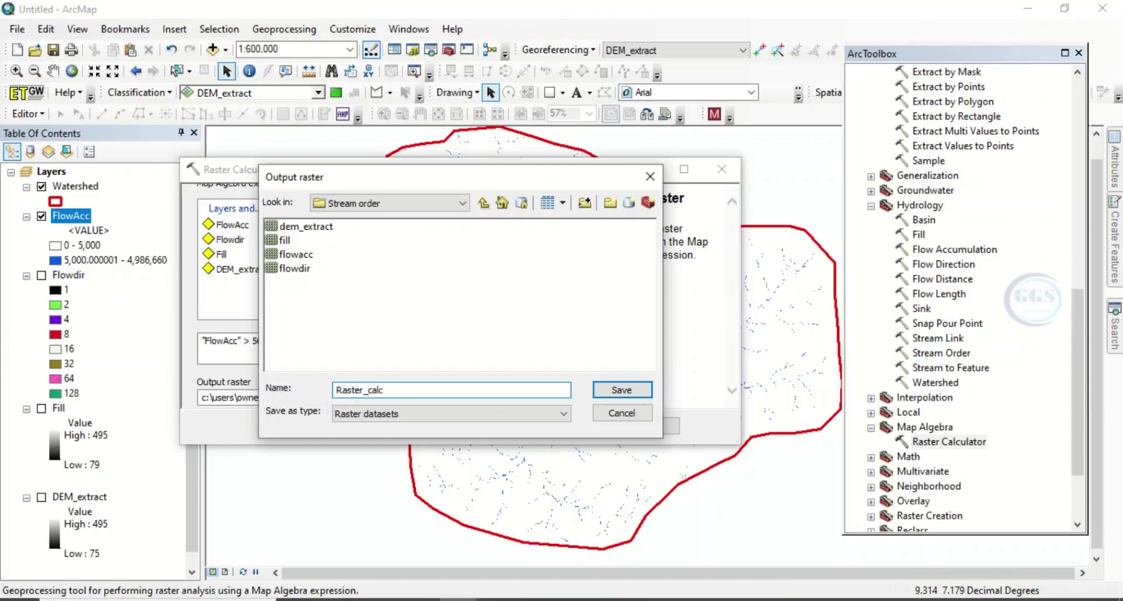
{"action": "left_click", "coordinate": [613, 392]}
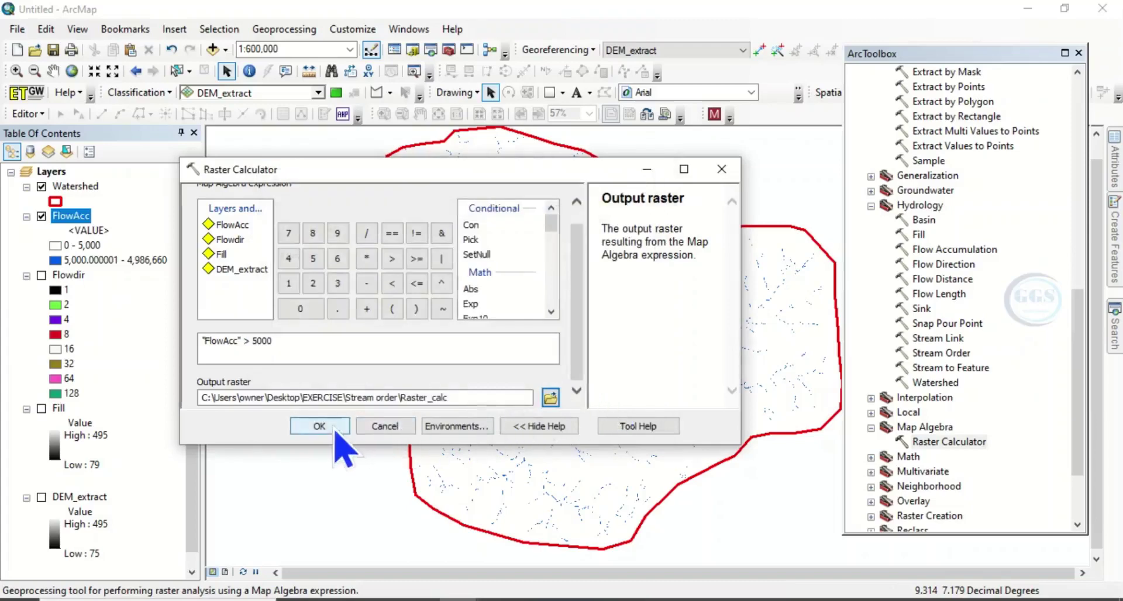
{"action": "left_click", "coordinate": [319, 426]}
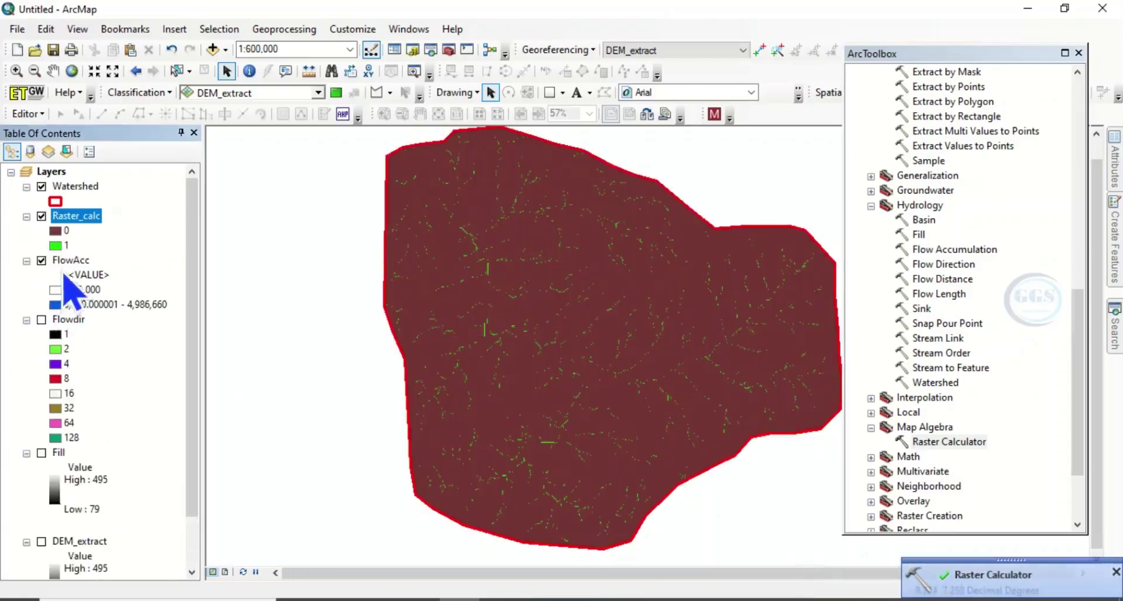
- Turn off the FlowAcc layer, give Raster_calc class 0 the Hollow symbol and inspect the green stream cells
{"action": "left_click", "coordinate": [41, 260]}
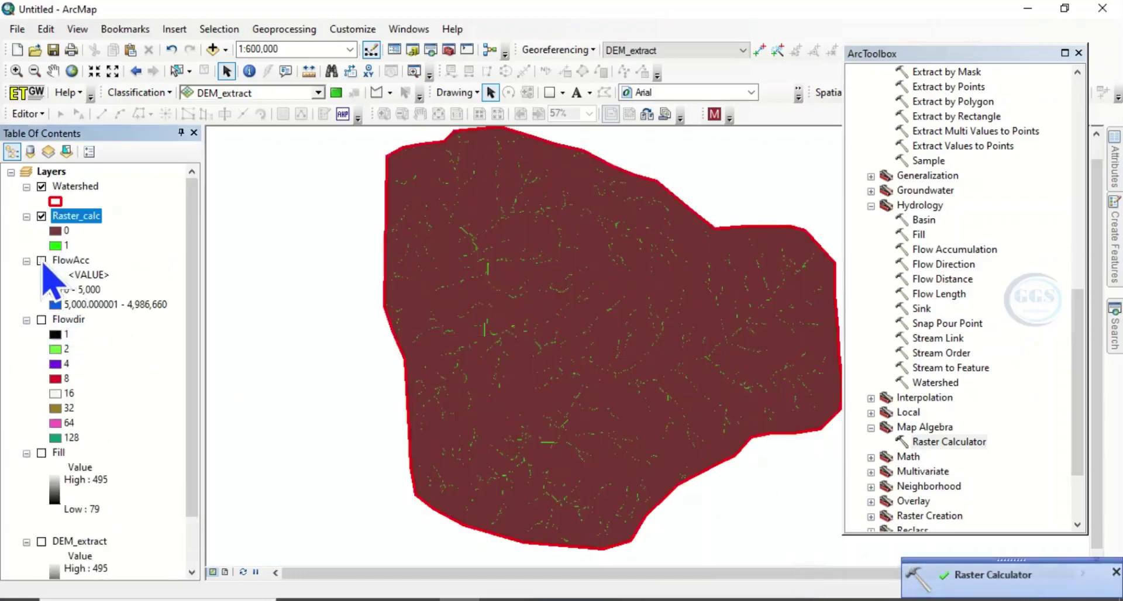
{"action": "left_click", "coordinate": [56, 234]}
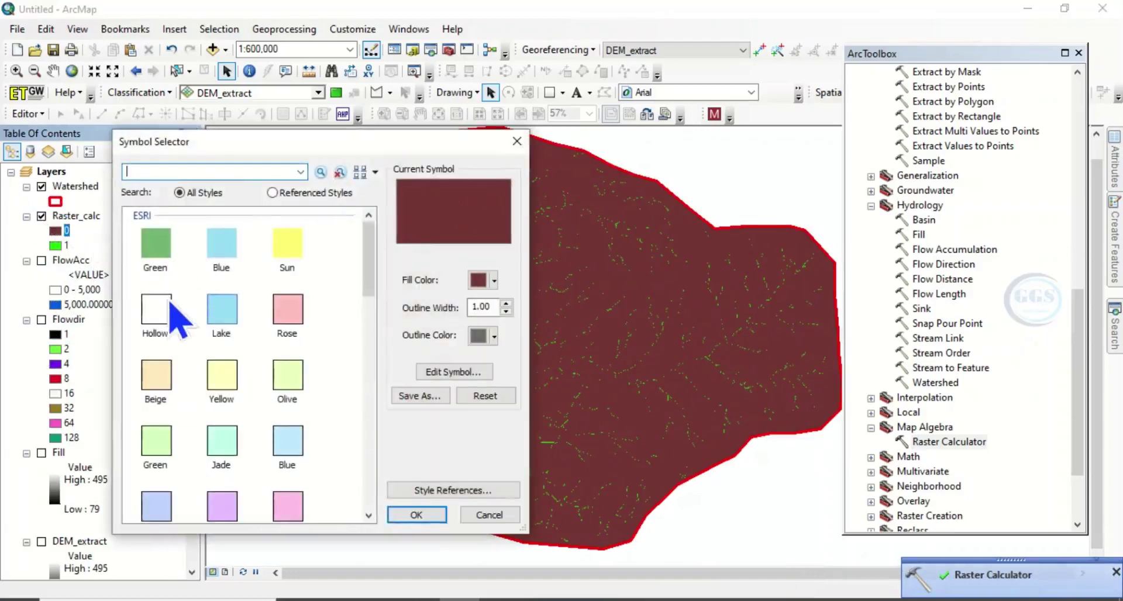
{"action": "left_click", "coordinate": [162, 310]}
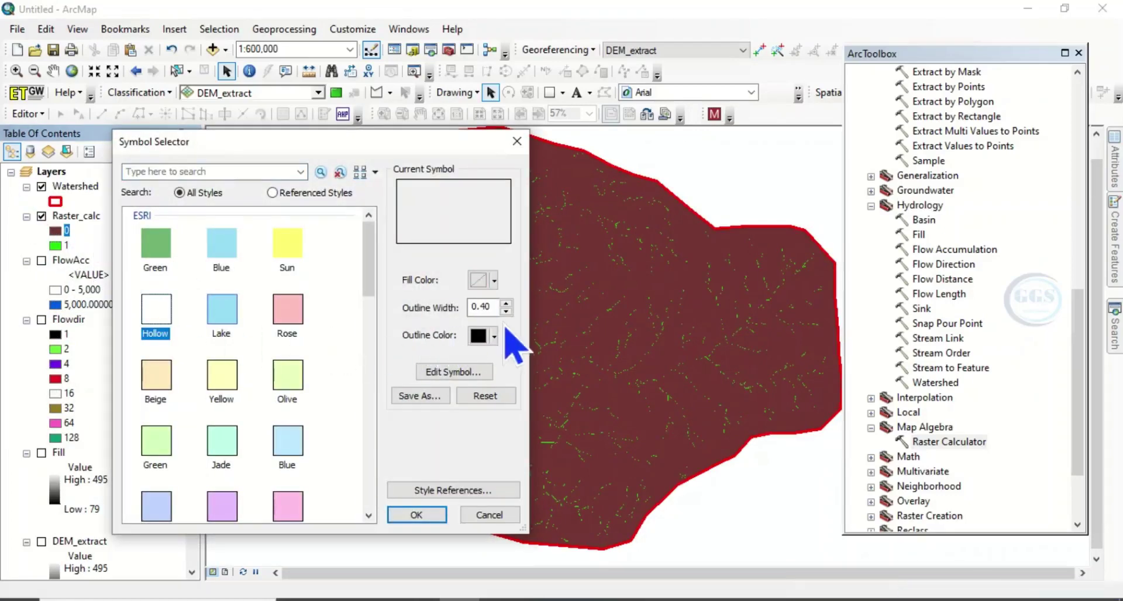
{"action": "left_click", "coordinate": [418, 515]}
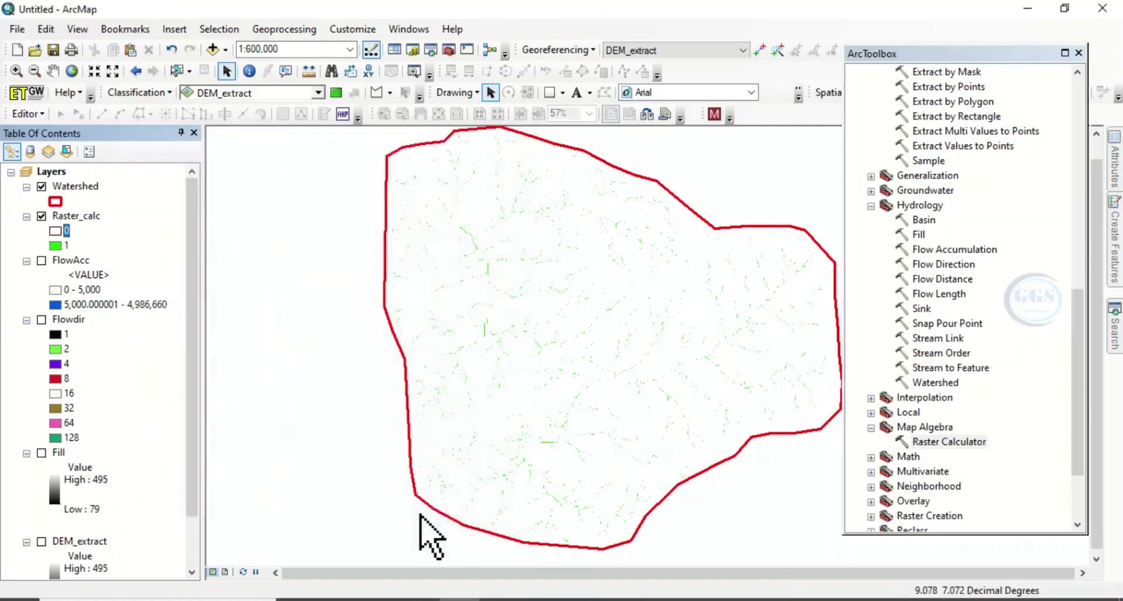
{"action": "scroll", "coordinate": [527, 394], "scroll_direction": "down", "scroll_amount": 3}
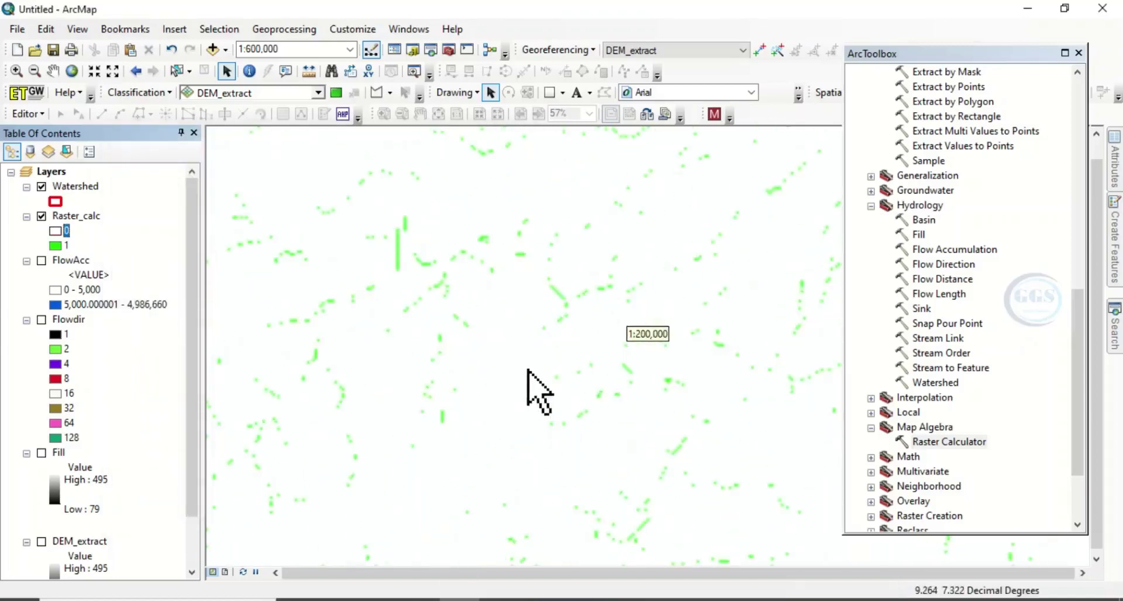
{"action": "scroll", "coordinate": [511, 263], "scroll_direction": "down", "scroll_amount": 1}
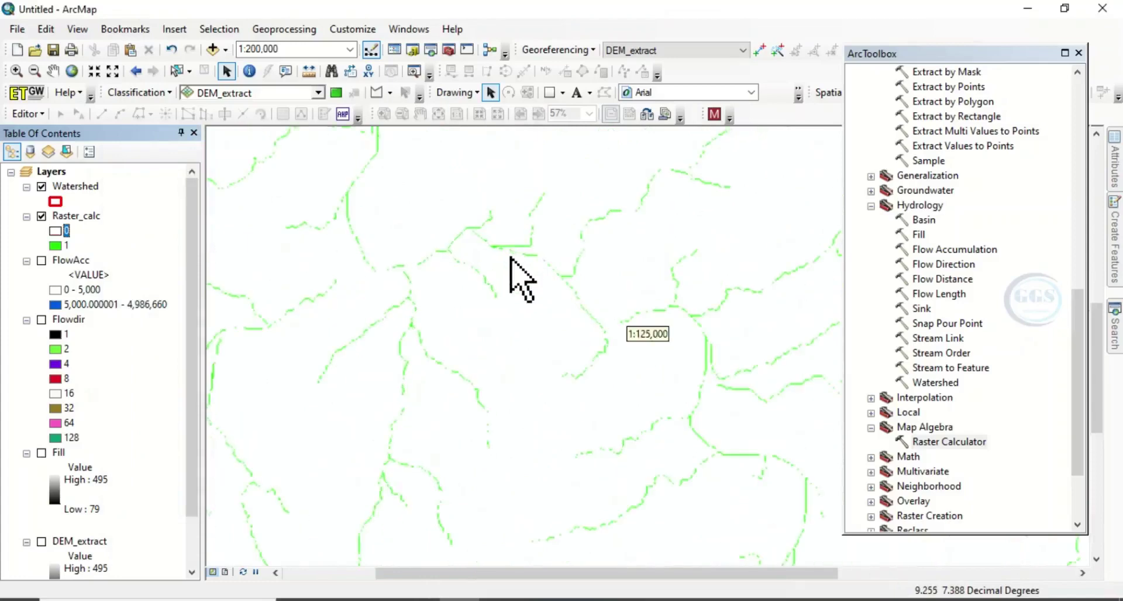
{"action": "scroll", "coordinate": [556, 276], "scroll_direction": "up", "scroll_amount": 2}
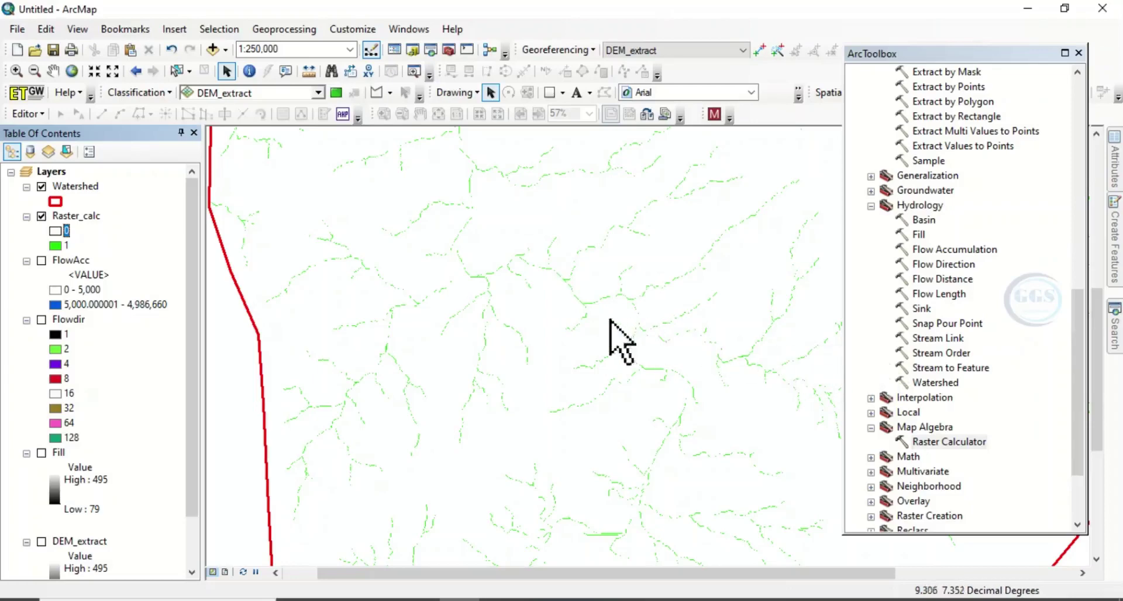
{"action": "scroll", "coordinate": [577, 313], "scroll_direction": "up", "scroll_amount": 1}
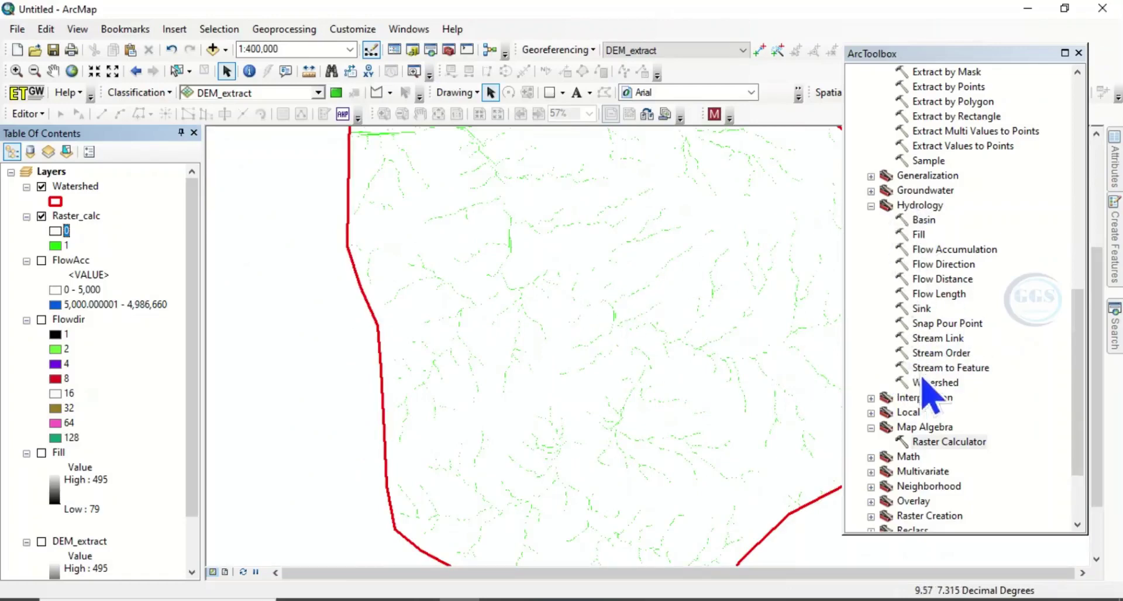
- Run the Stream Order tool on Raster_calc with Flowdir and the STRAHLER method, saving the output as Stream_order in the Stream order folder
{"action": "left_click", "coordinate": [939, 354]}
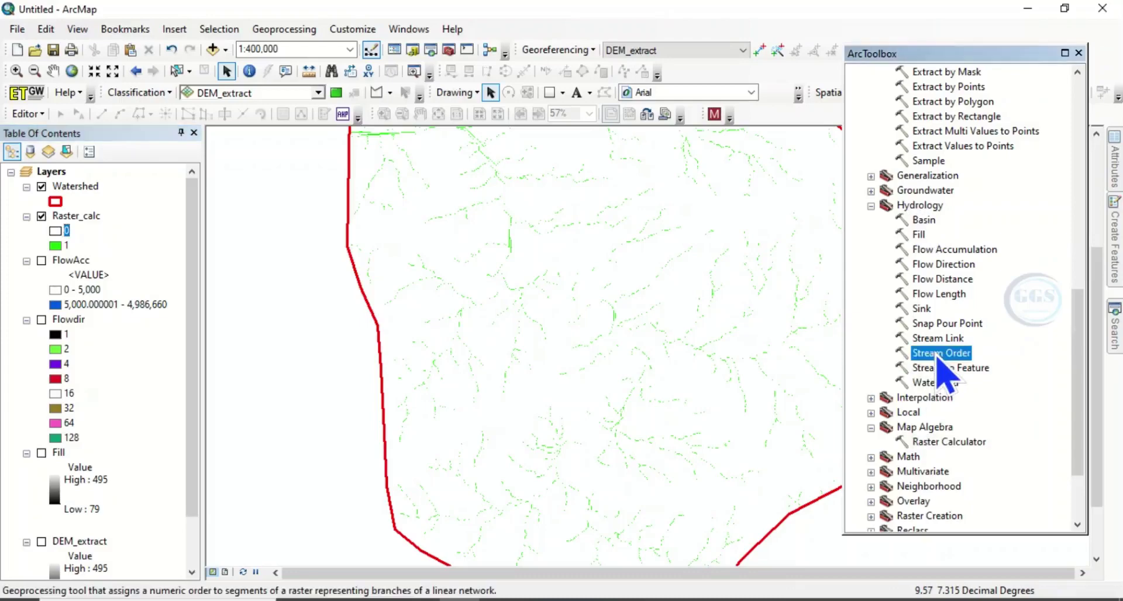
{"action": "double_click", "coordinate": [939, 355]}
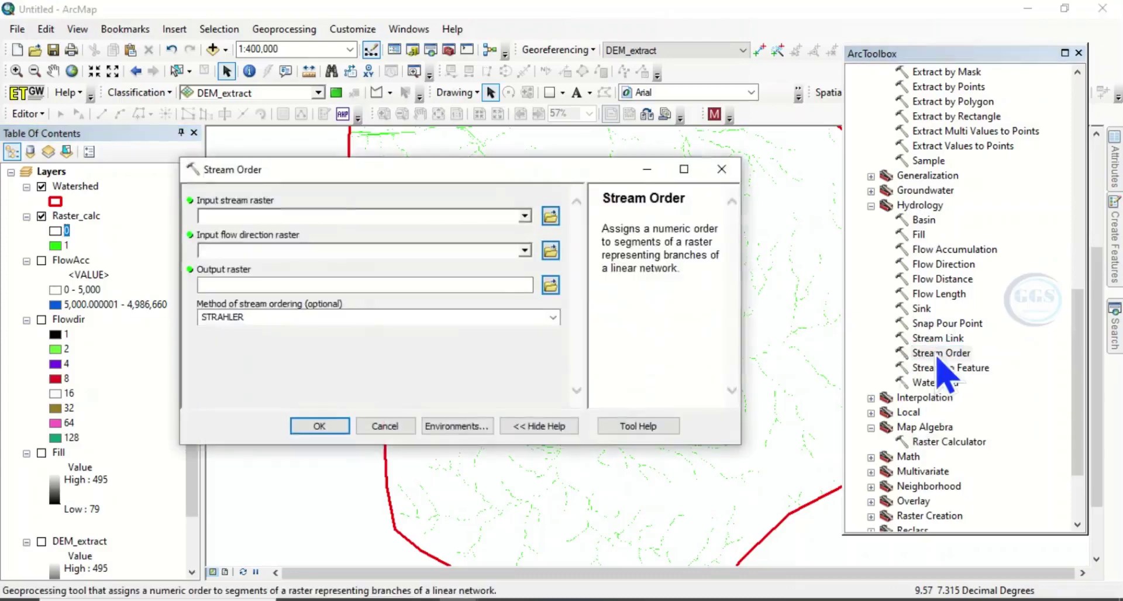
{"action": "left_click", "coordinate": [524, 217]}
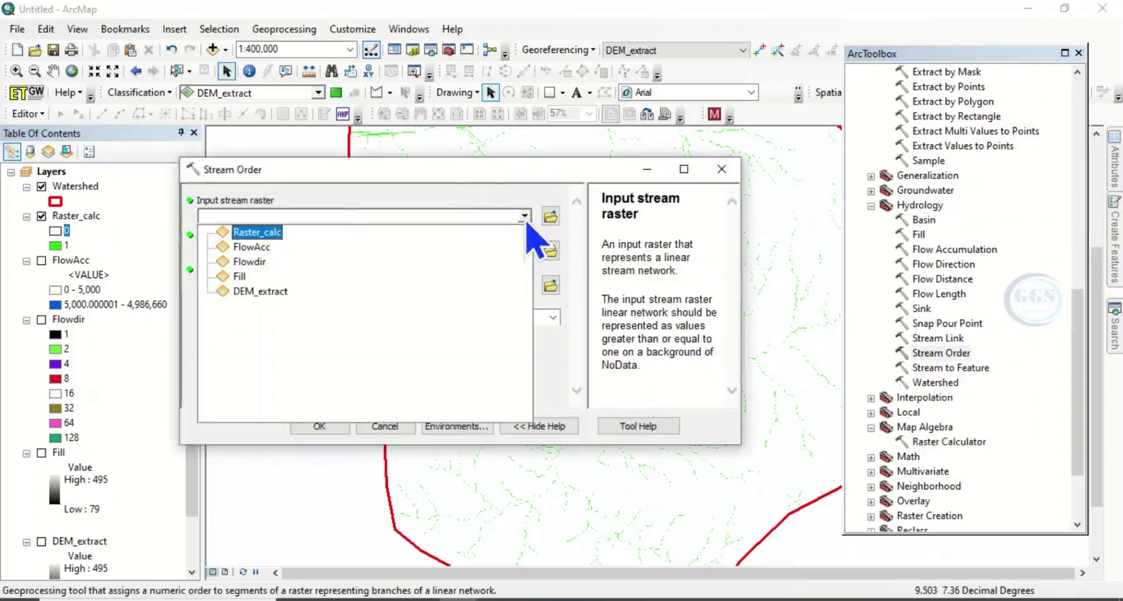
{"action": "left_click", "coordinate": [259, 234]}
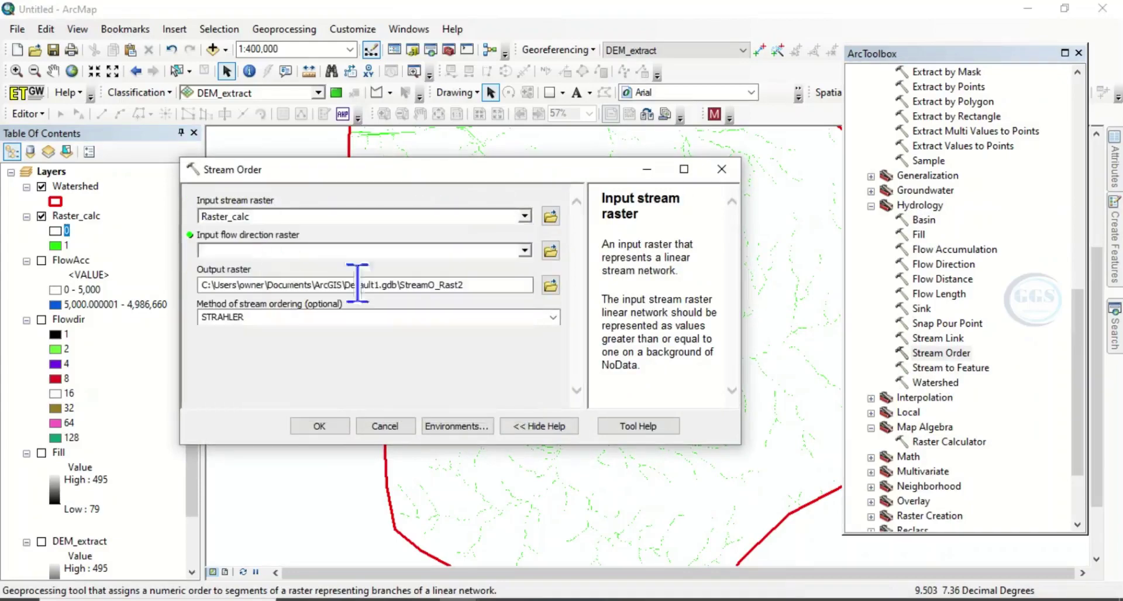
{"action": "left_click", "coordinate": [525, 251]}
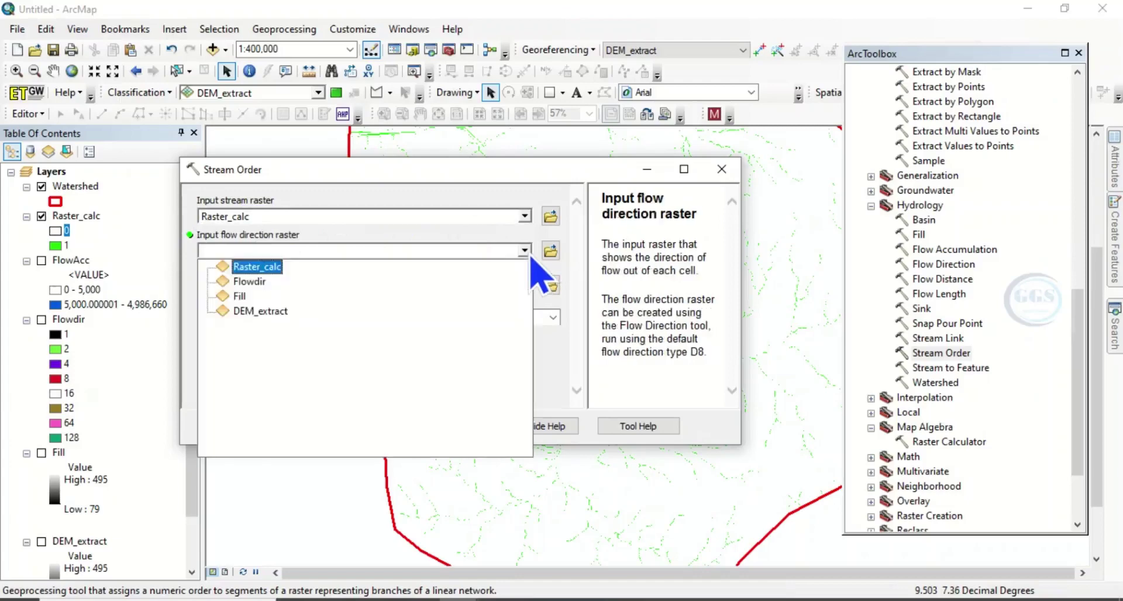
{"action": "left_click", "coordinate": [248, 281]}
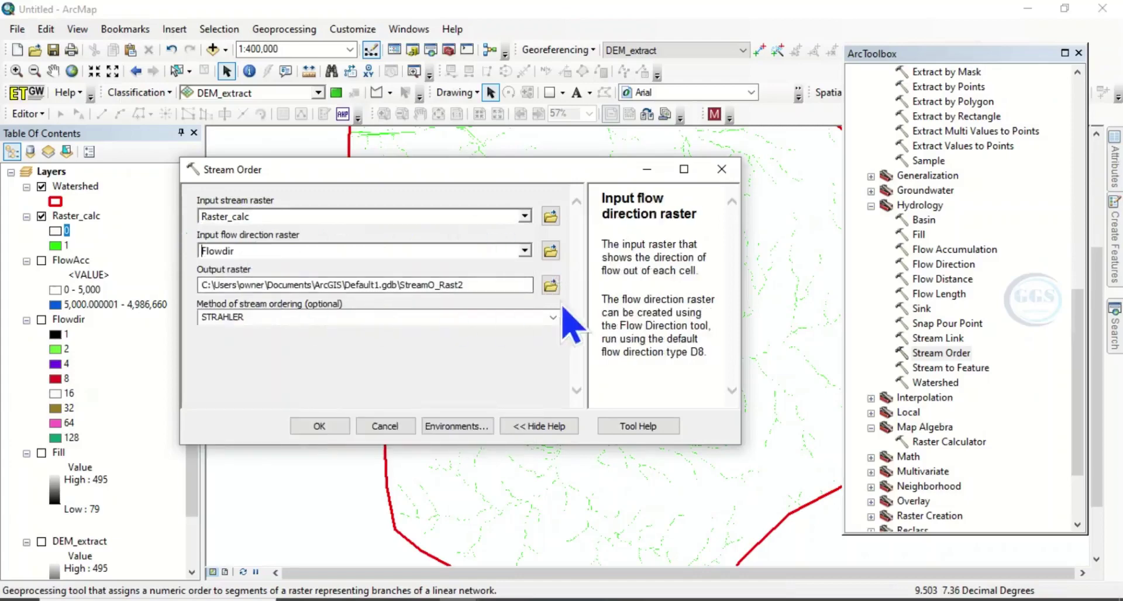
{"action": "left_click", "coordinate": [553, 291]}
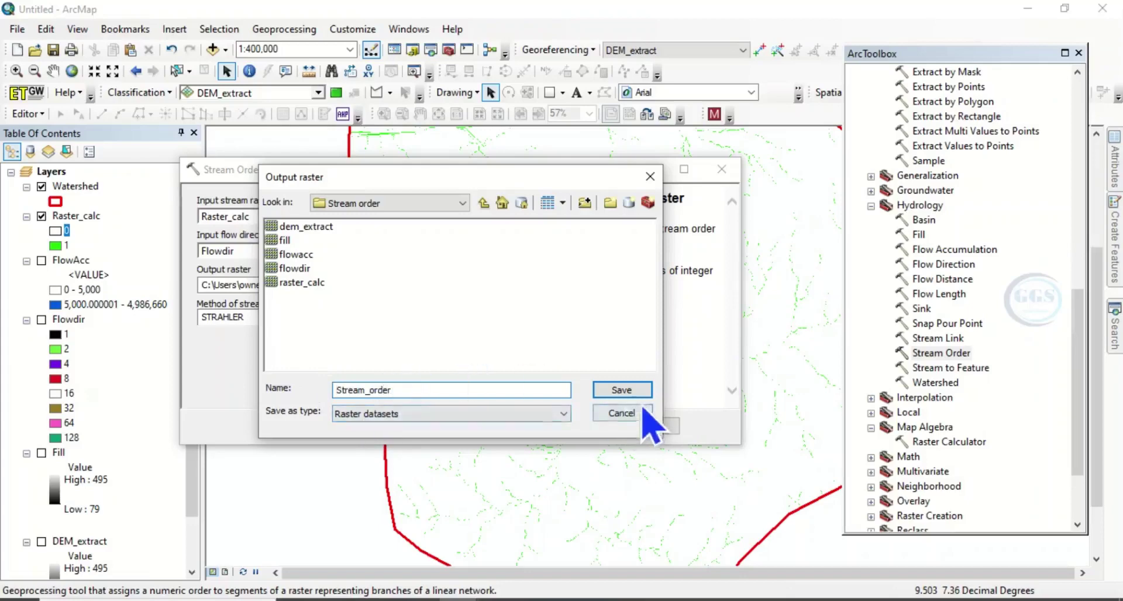
{"action": "left_click", "coordinate": [620, 390]}
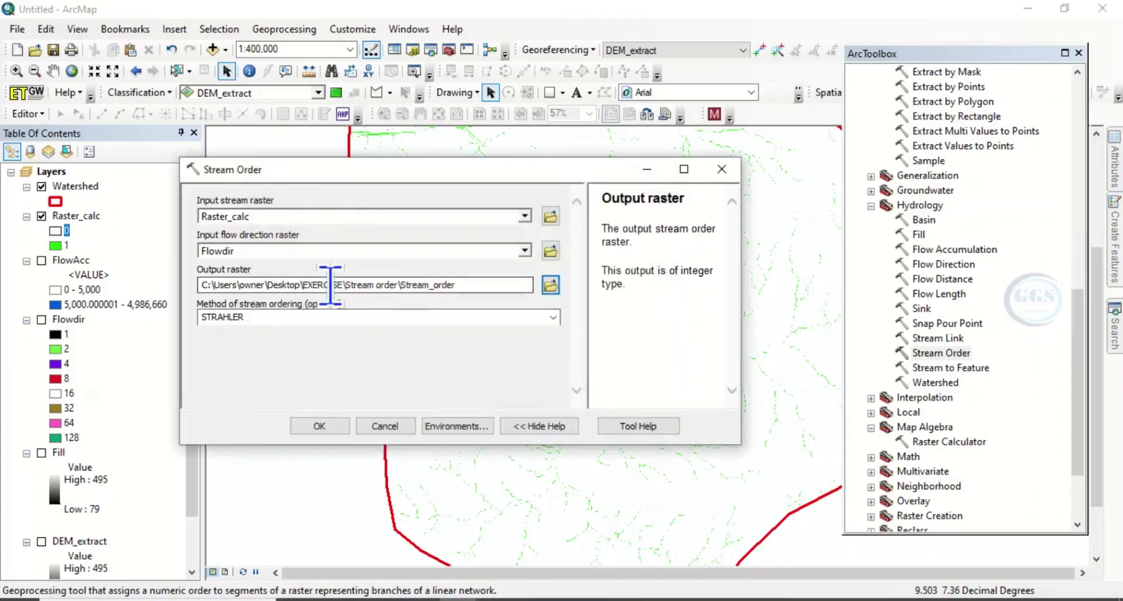
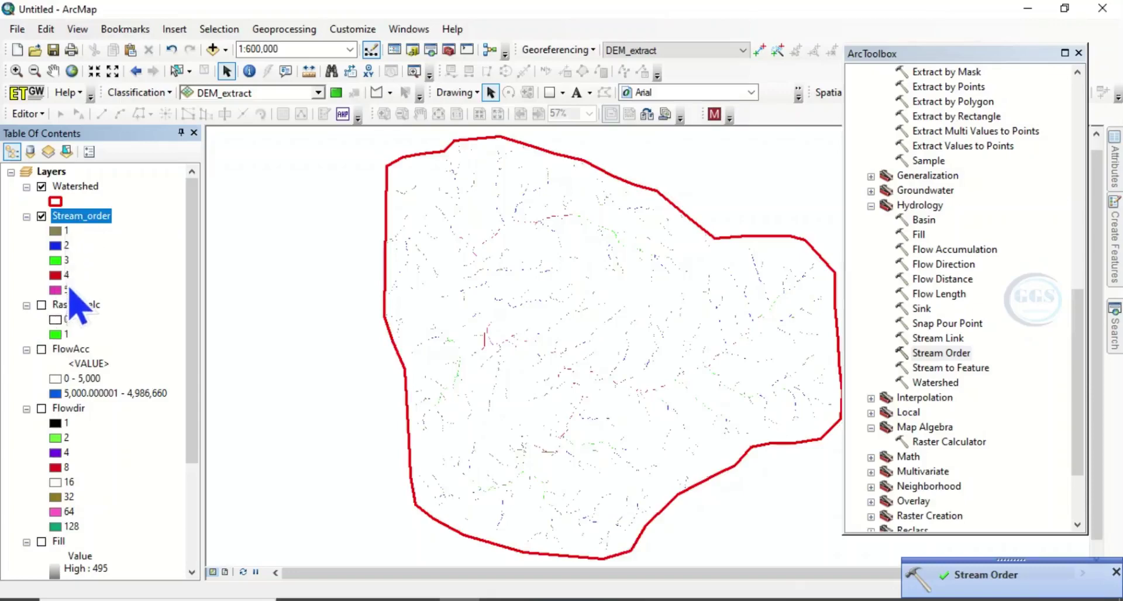
- Inspect the coloured stream segments of the Stream_order raster up close within the watershed
{"action": "scroll", "coordinate": [535, 323], "scroll_direction": "up", "scroll_amount": 2}
{"action": "scroll", "coordinate": [535, 323], "scroll_direction": "up", "scroll_amount": 1}
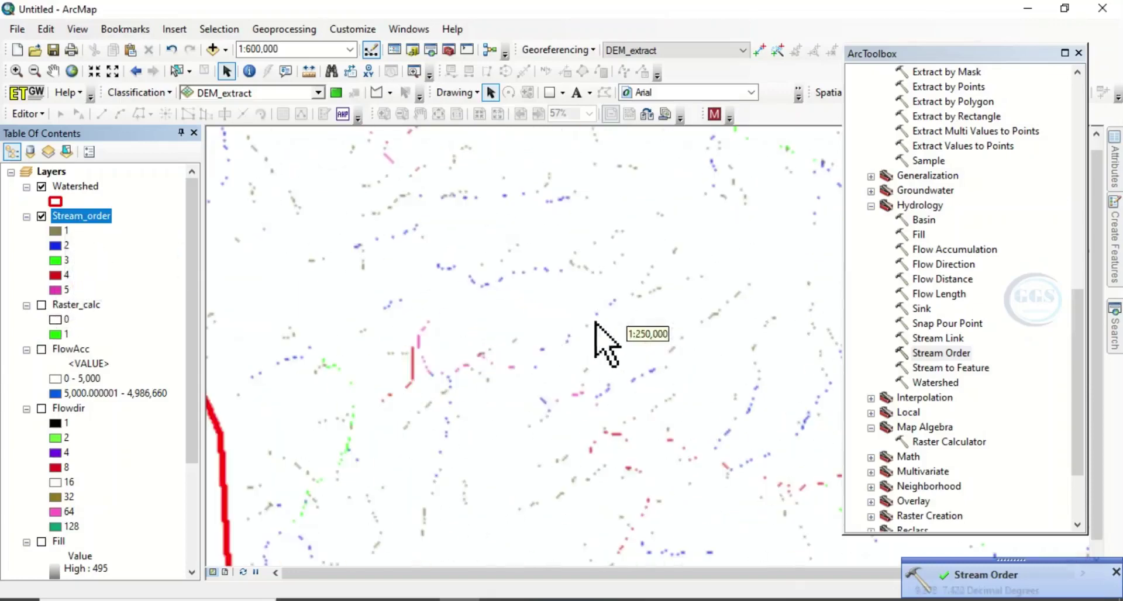
{"action": "scroll", "coordinate": [550, 322], "scroll_direction": "down", "scroll_amount": 1}
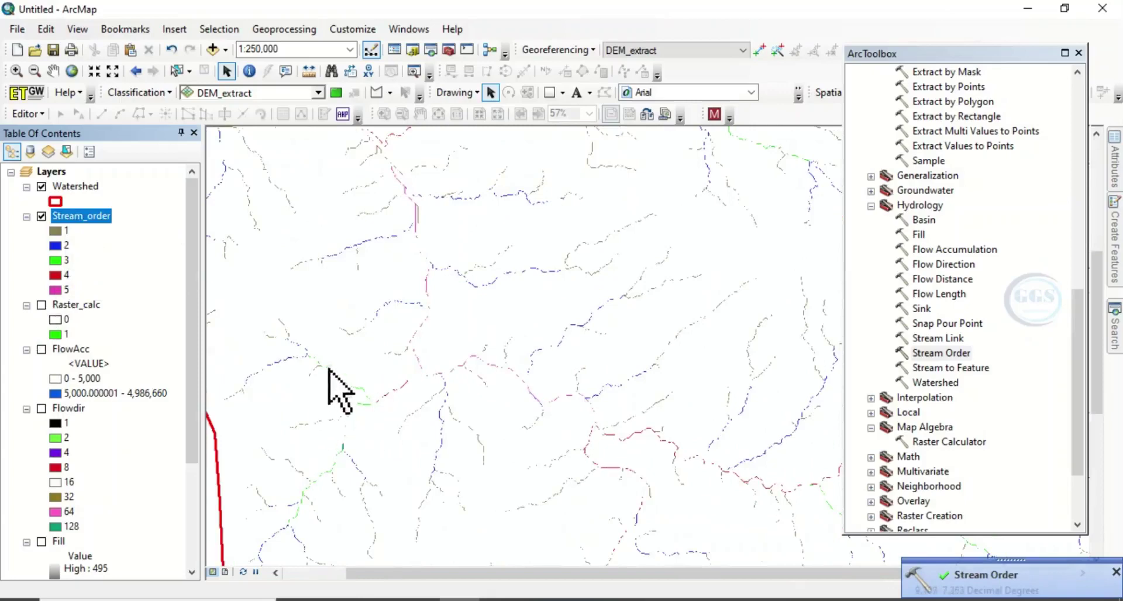
{"action": "scroll", "coordinate": [433, 338], "scroll_direction": "up", "scroll_amount": 1}
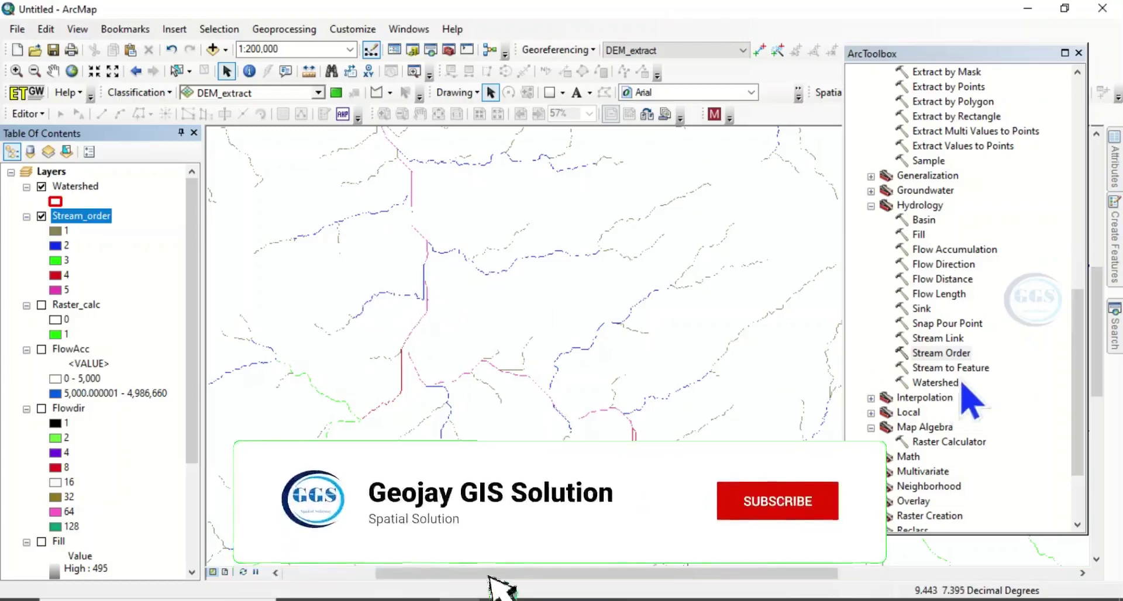
- Run the Stream to Feature tool on Stream_order with Flowdir, saving the output polylines as Stream_Network in the Stream order folder
{"action": "double_click", "coordinate": [945, 369]}
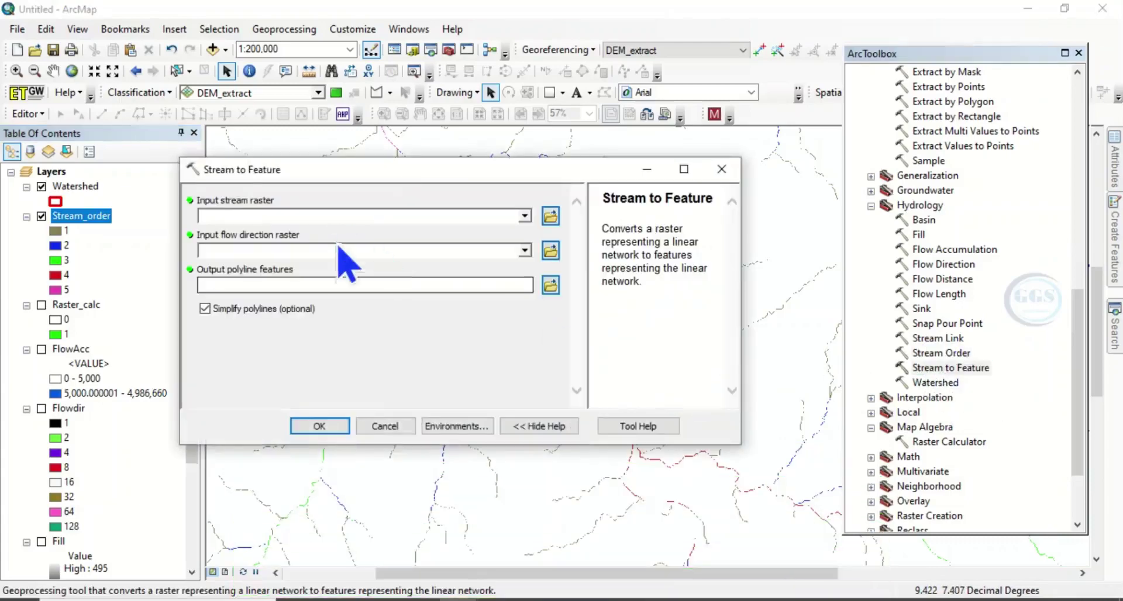
{"action": "left_click", "coordinate": [525, 216]}
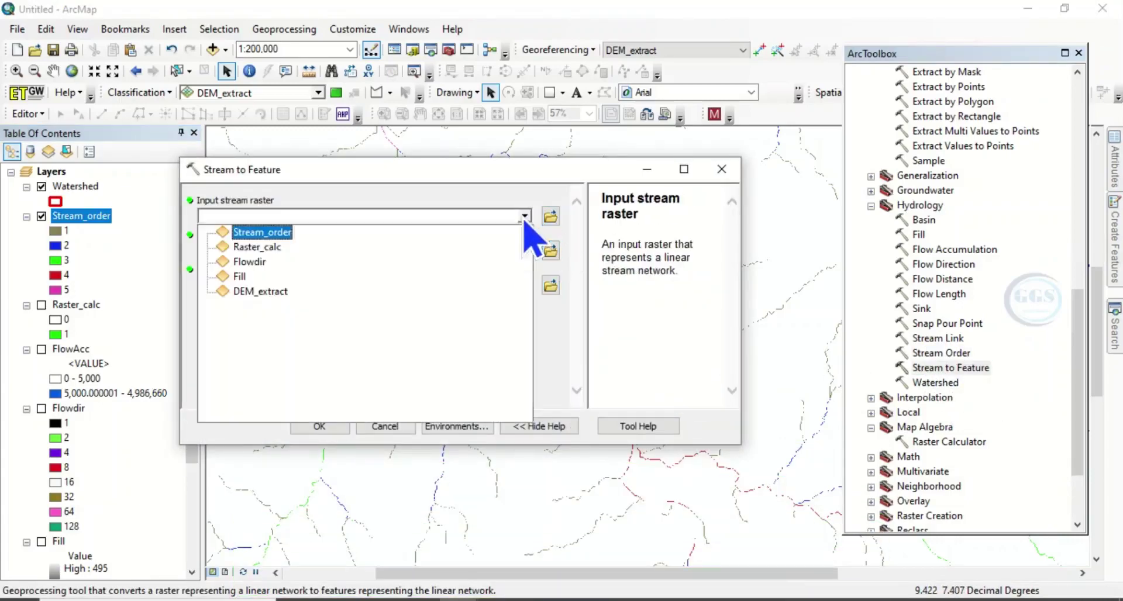
{"action": "left_click", "coordinate": [265, 233]}
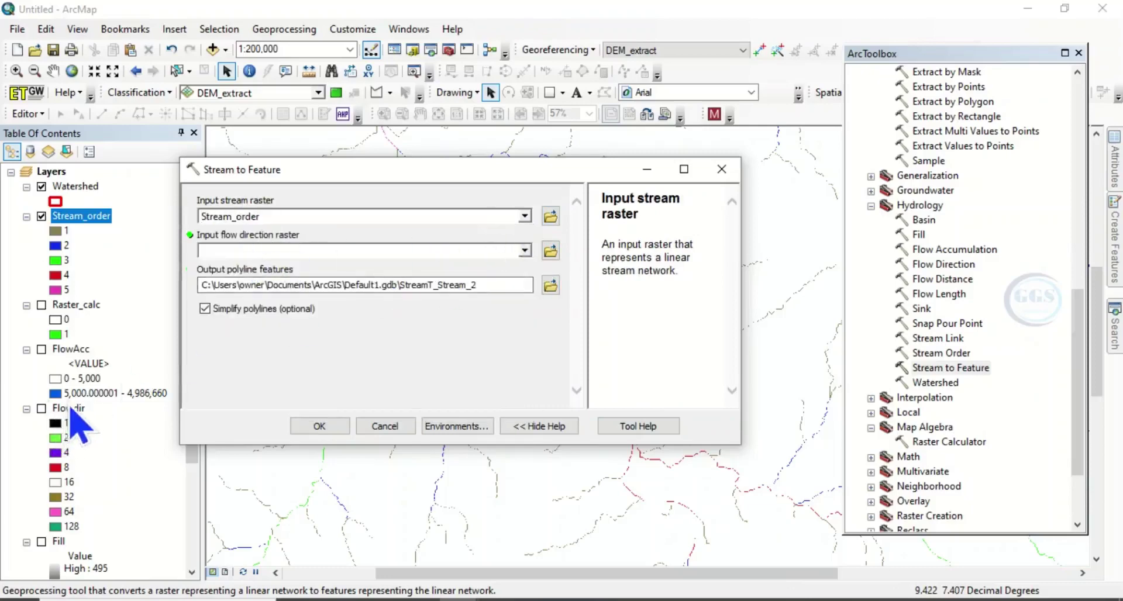
{"action": "left_click", "coordinate": [525, 250]}
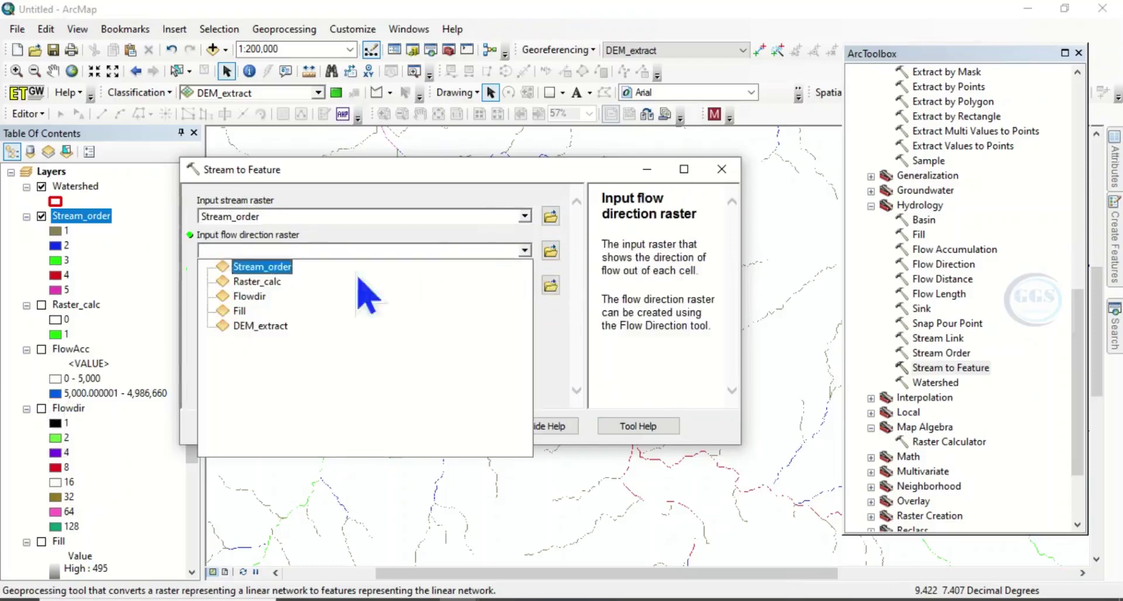
{"action": "left_click", "coordinate": [243, 297]}
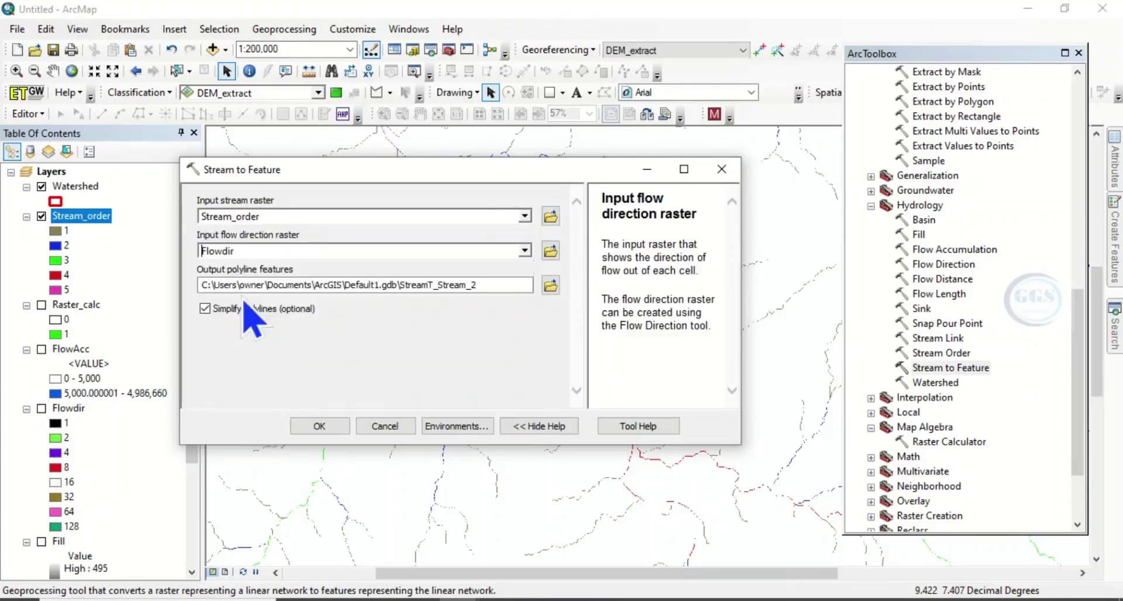
{"action": "left_click", "coordinate": [550, 287]}
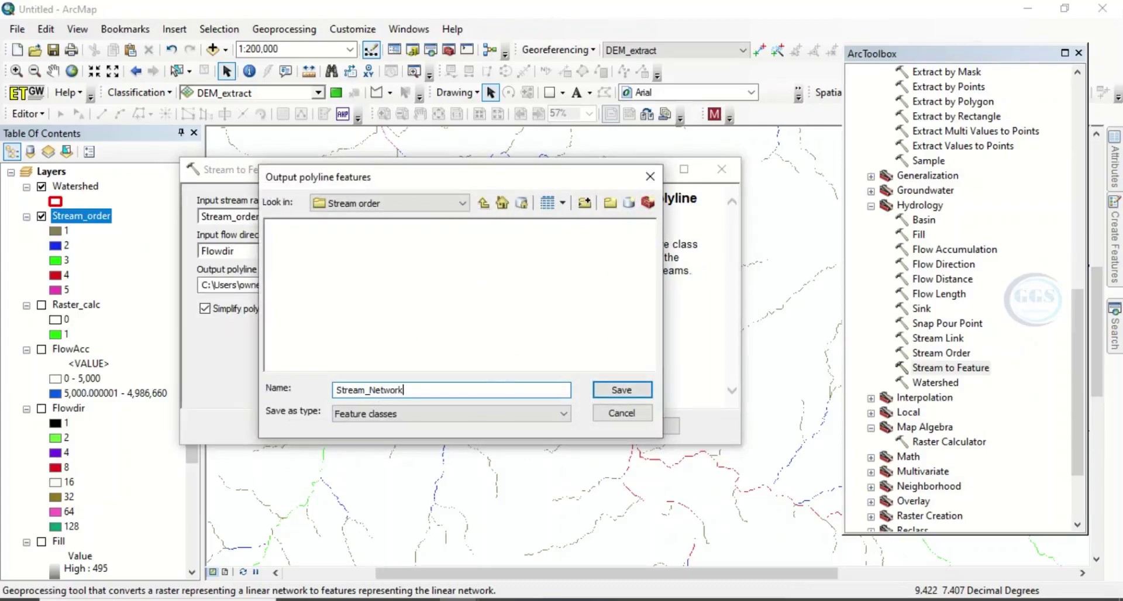
{"action": "left_click", "coordinate": [623, 390]}
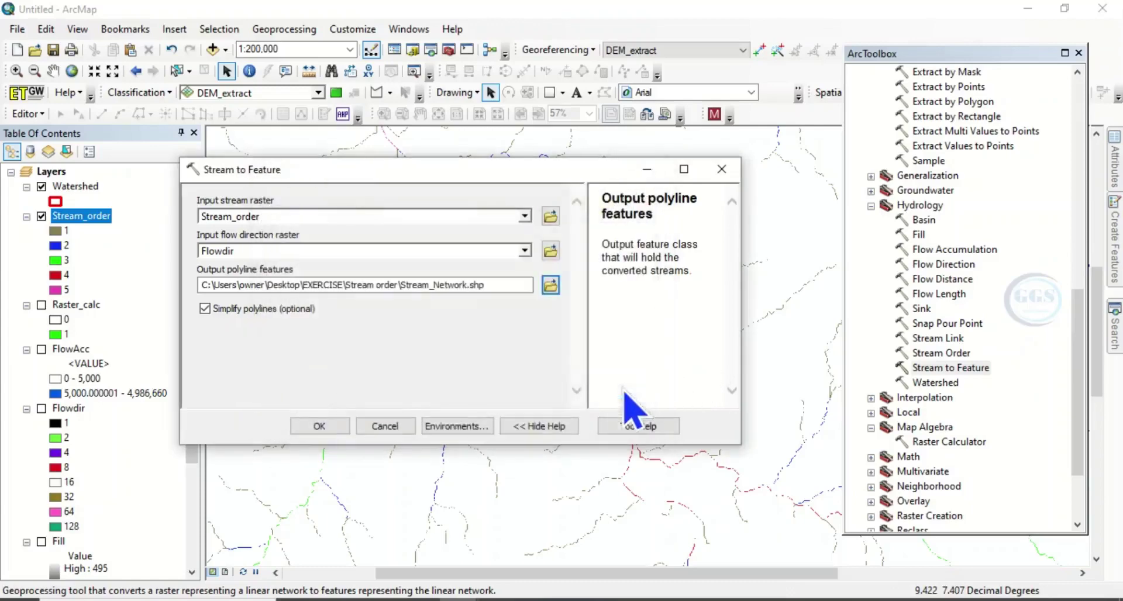
{"action": "left_click", "coordinate": [320, 427]}
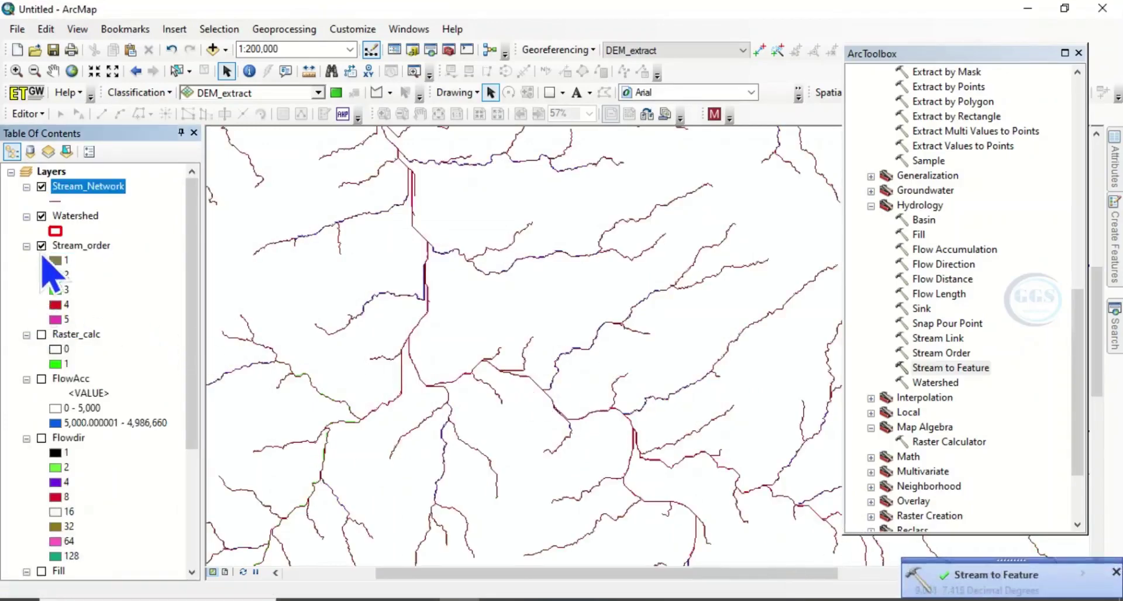
- Turn off the Stream_order layer and inspect the Stream_Network polylines across the watershed
{"action": "left_click", "coordinate": [42, 246]}
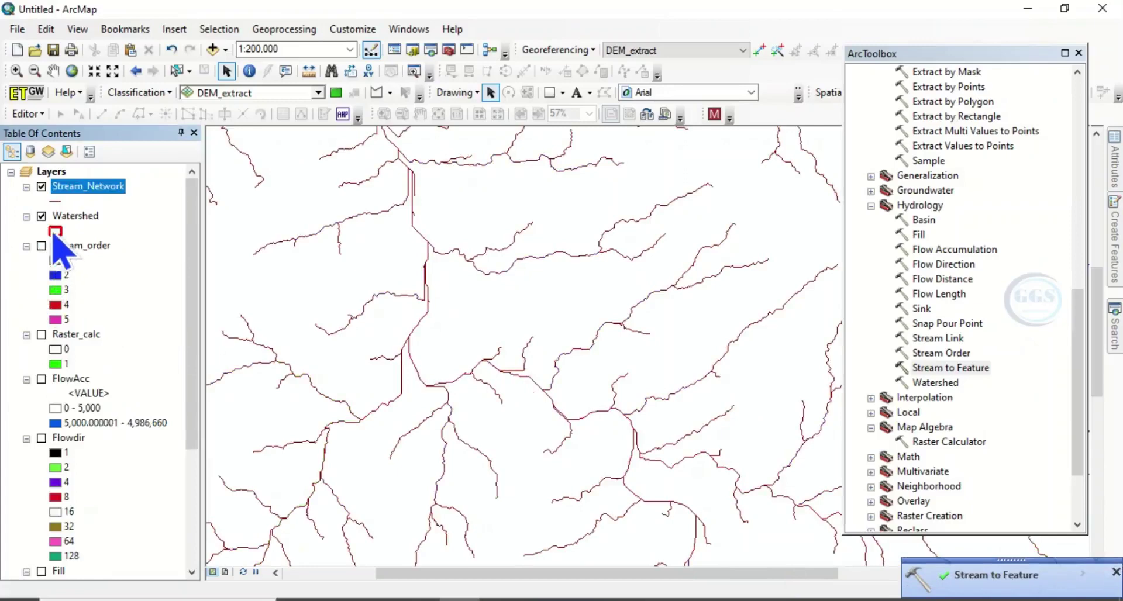
{"action": "scroll", "coordinate": [609, 369], "scroll_direction": "up", "scroll_amount": 2}
{"action": "scroll", "coordinate": [609, 369], "scroll_direction": "up", "scroll_amount": 1}
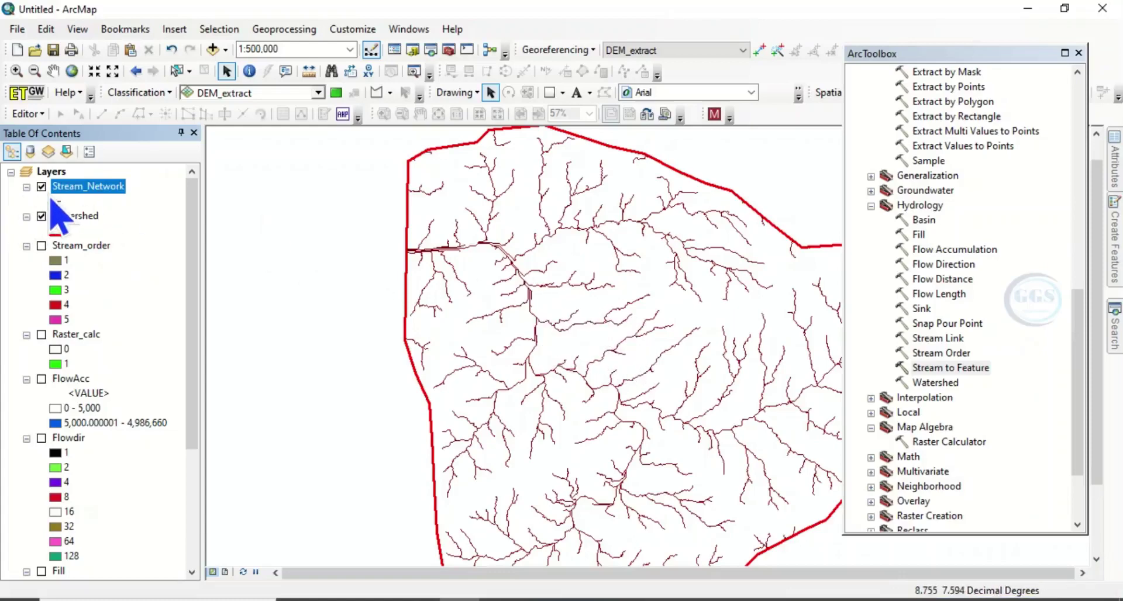
- Examine the grid_code values in the Stream_Network attribute table and close the table
{"action": "right_click", "coordinate": [67, 193]}
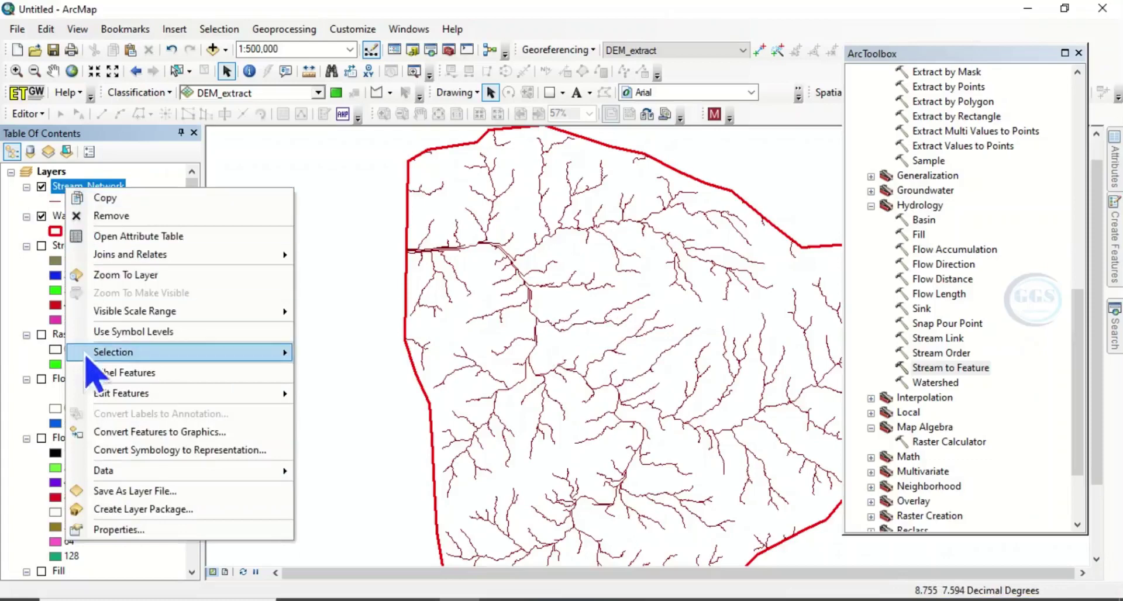
{"action": "left_click", "coordinate": [143, 236]}
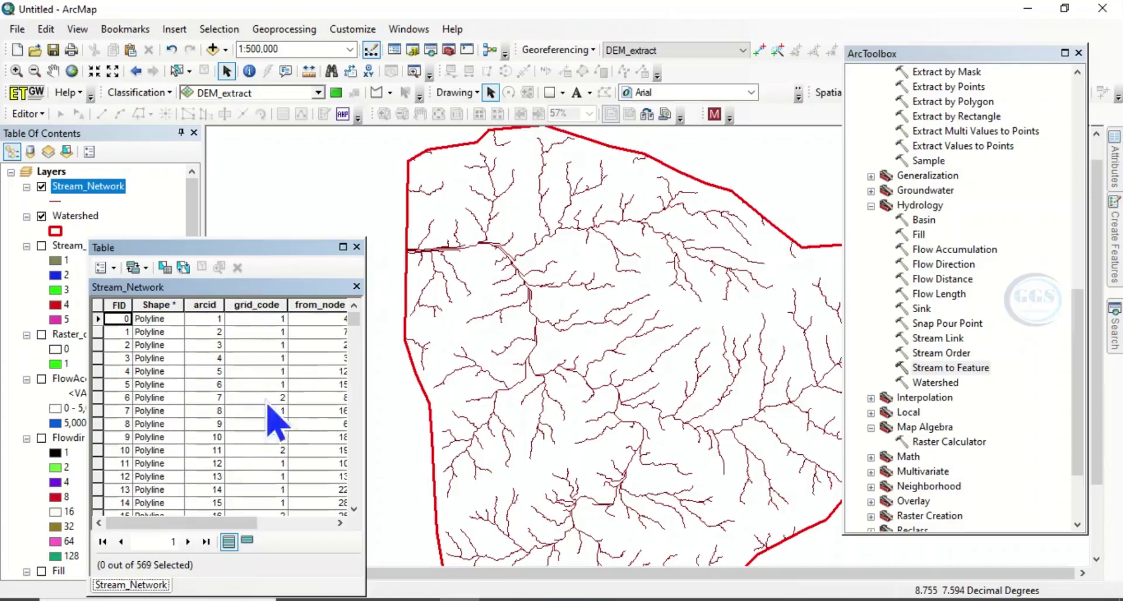
{"action": "left_click", "coordinate": [356, 246]}
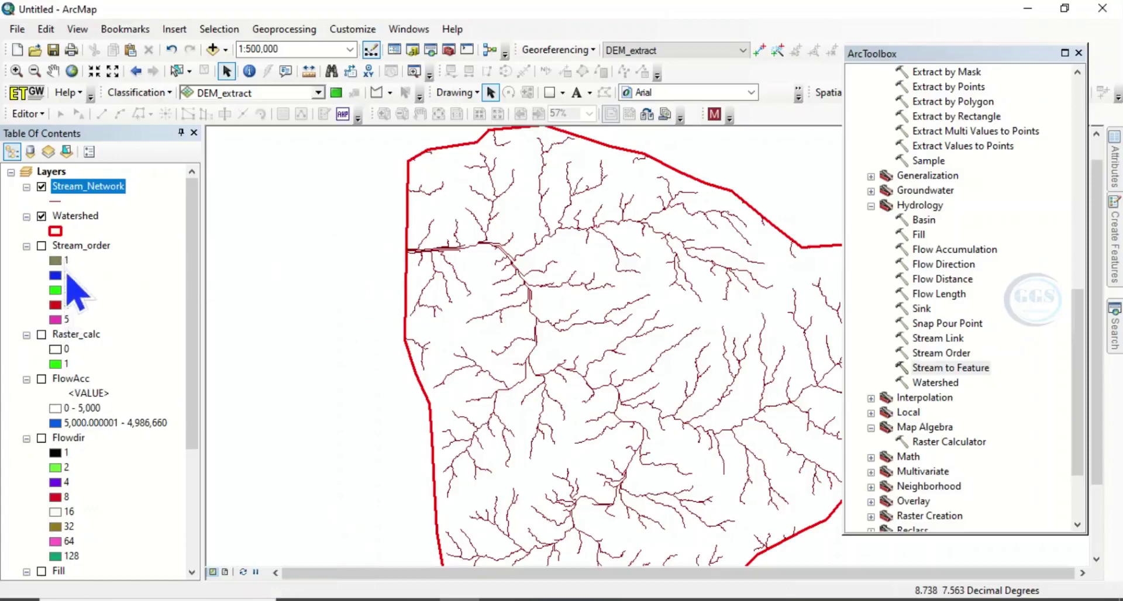
- Symbolize Stream_Network by unique values of the grid_code field, adding all values and excluding <all other values>
{"action": "right_click", "coordinate": [72, 193]}
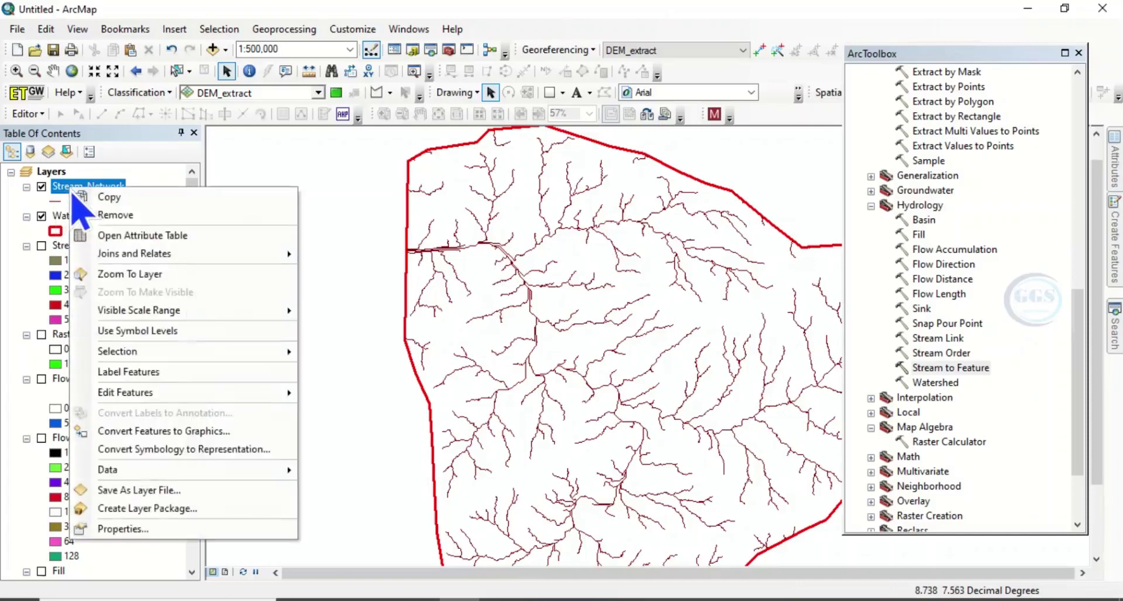
{"action": "left_click", "coordinate": [128, 529]}
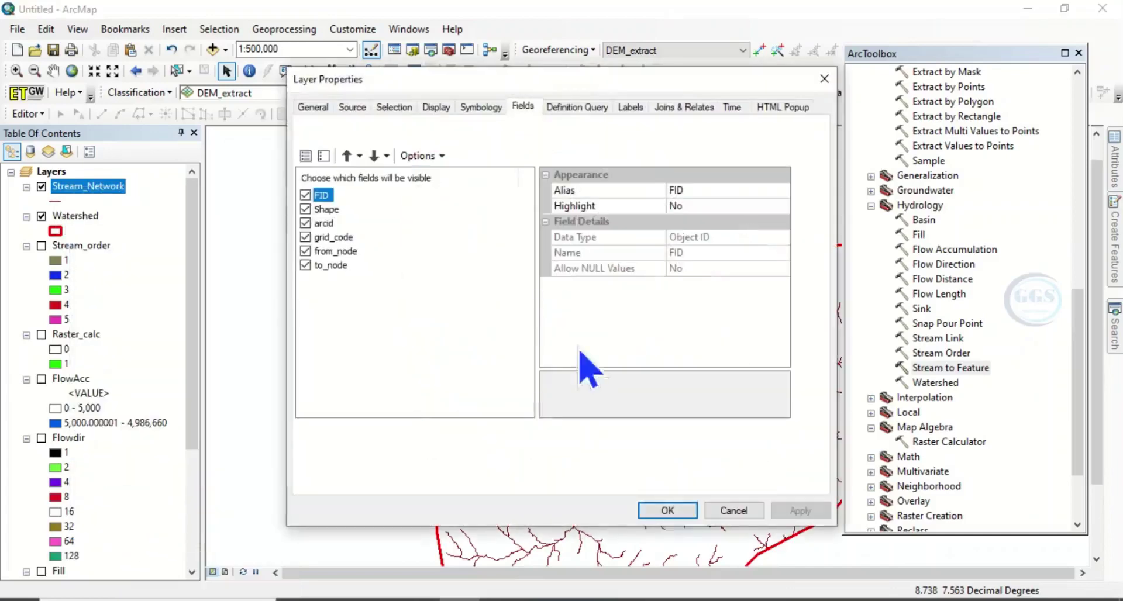
{"action": "left_click", "coordinate": [483, 108]}
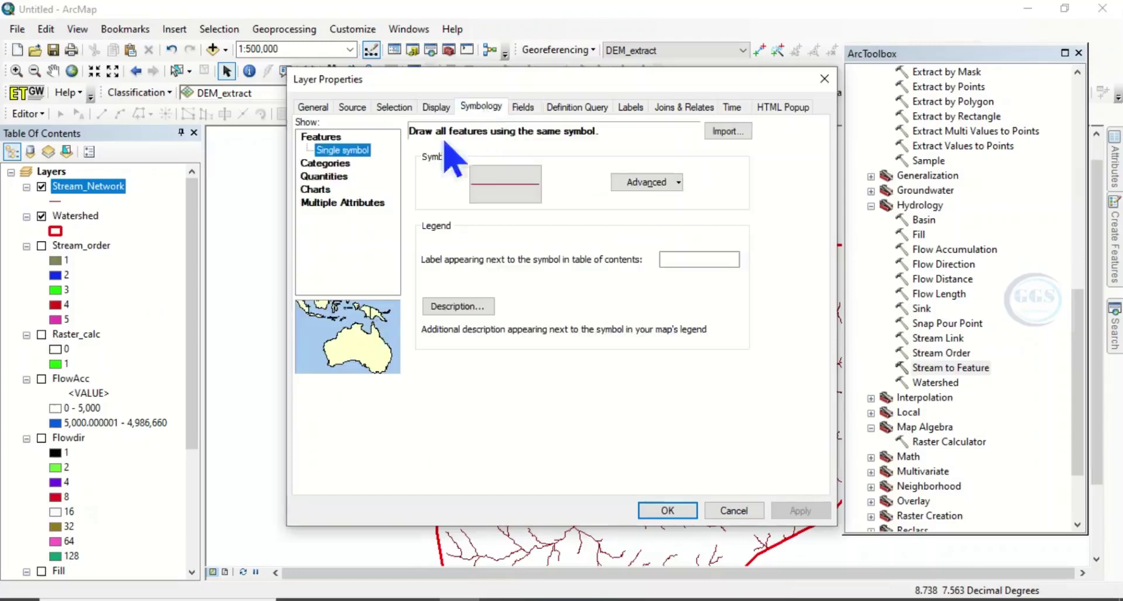
{"action": "left_click", "coordinate": [326, 164]}
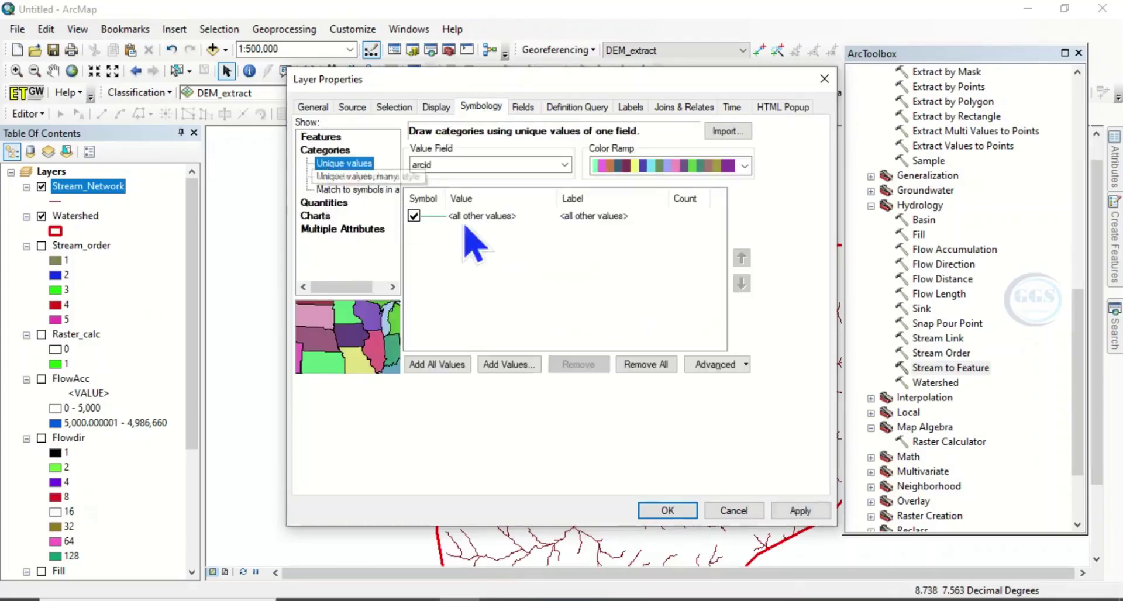
{"action": "left_click", "coordinate": [564, 166]}
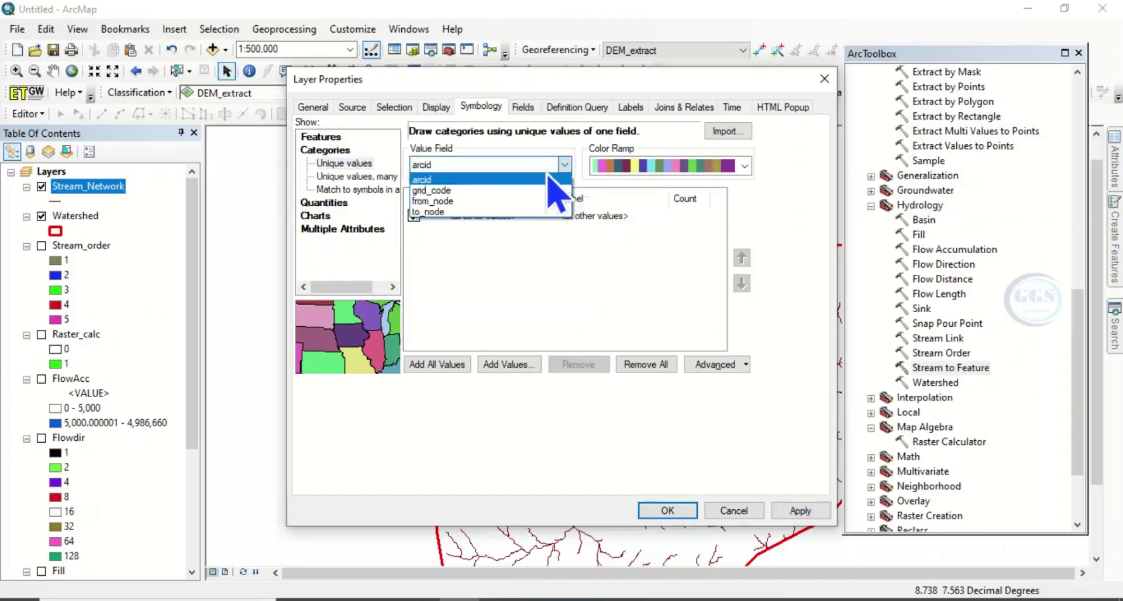
{"action": "left_click", "coordinate": [441, 192]}
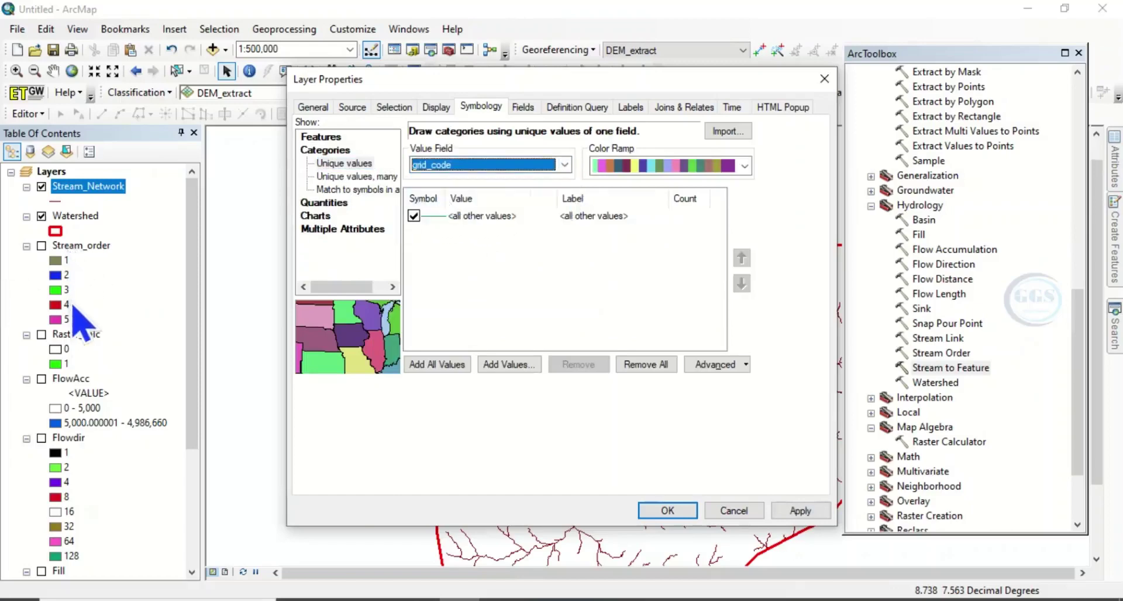
{"action": "left_click", "coordinate": [440, 368]}
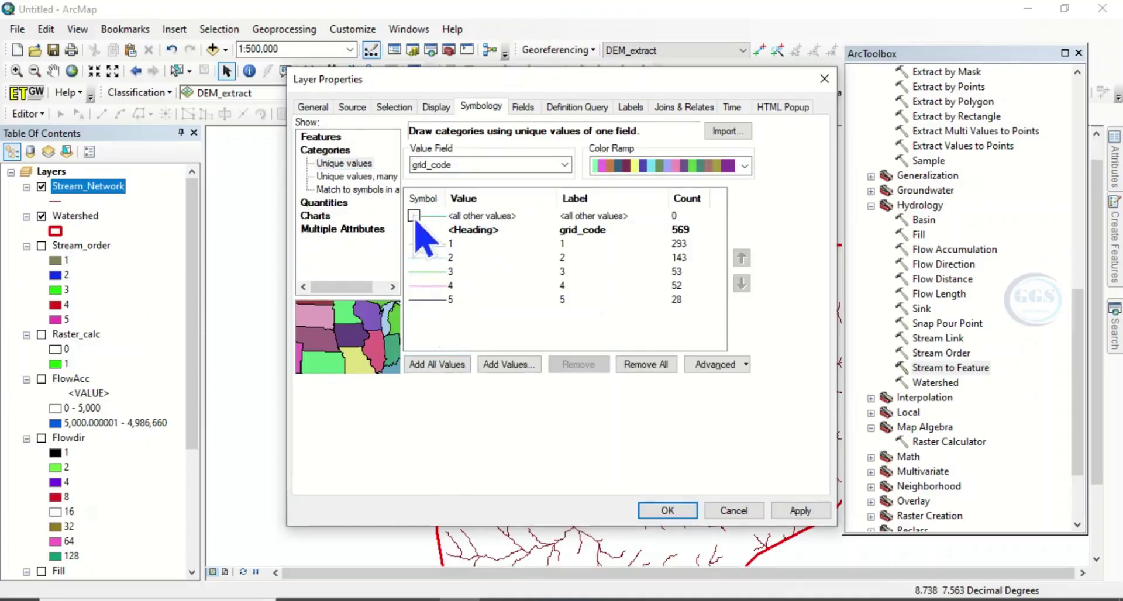
- Give grid_code 5 the Highway symbol and grid_code 4 a yellow line with a width of 3
{"action": "double_click", "coordinate": [431, 299]}
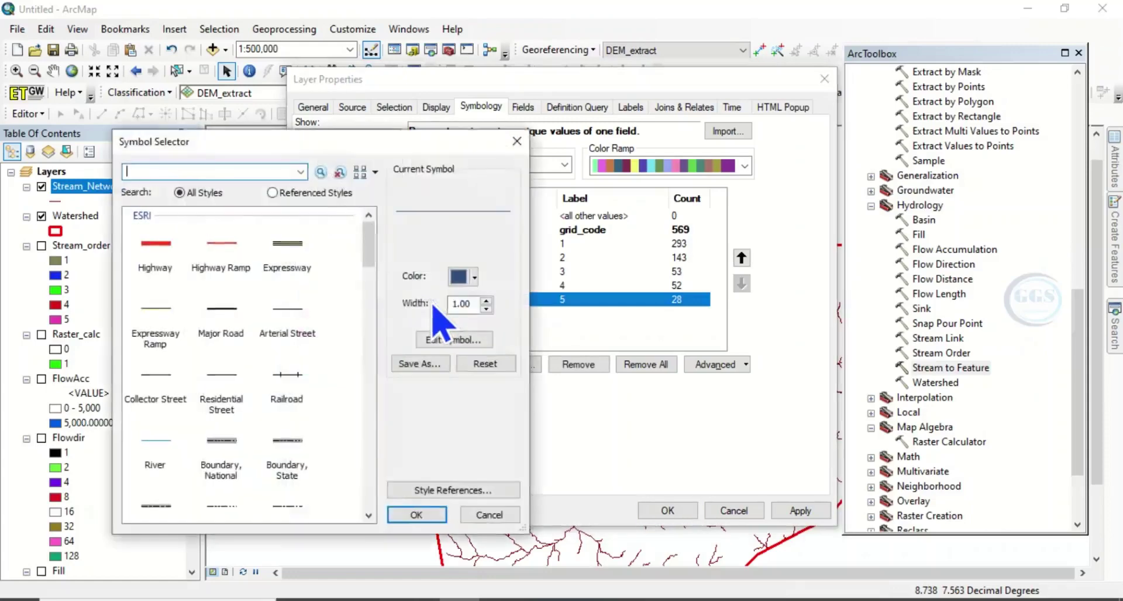
{"action": "left_click", "coordinate": [155, 248]}
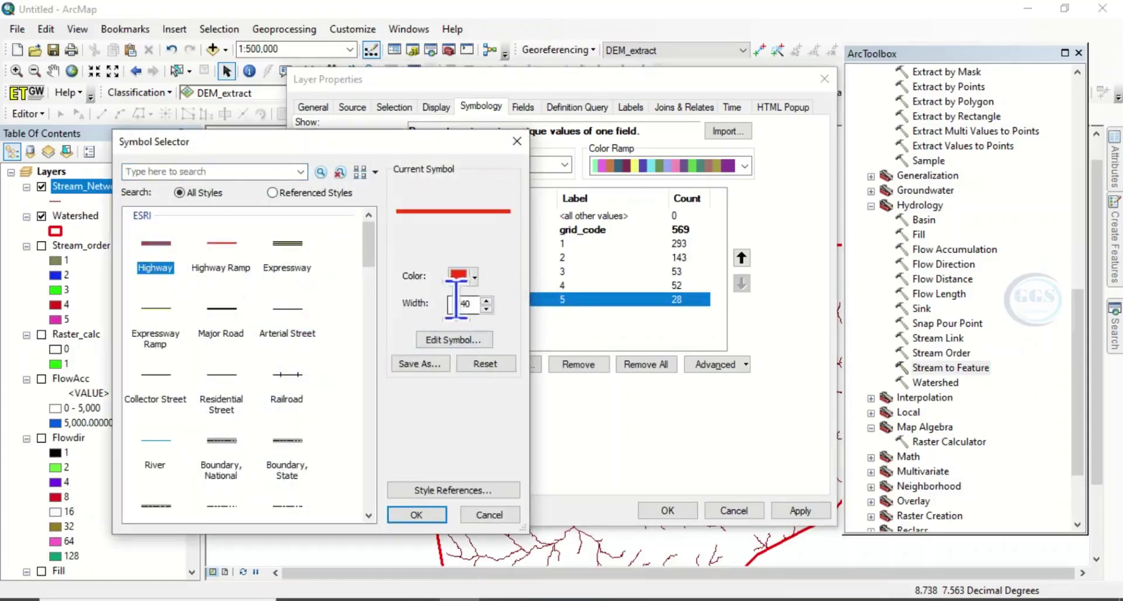
{"action": "left_click", "coordinate": [417, 515]}
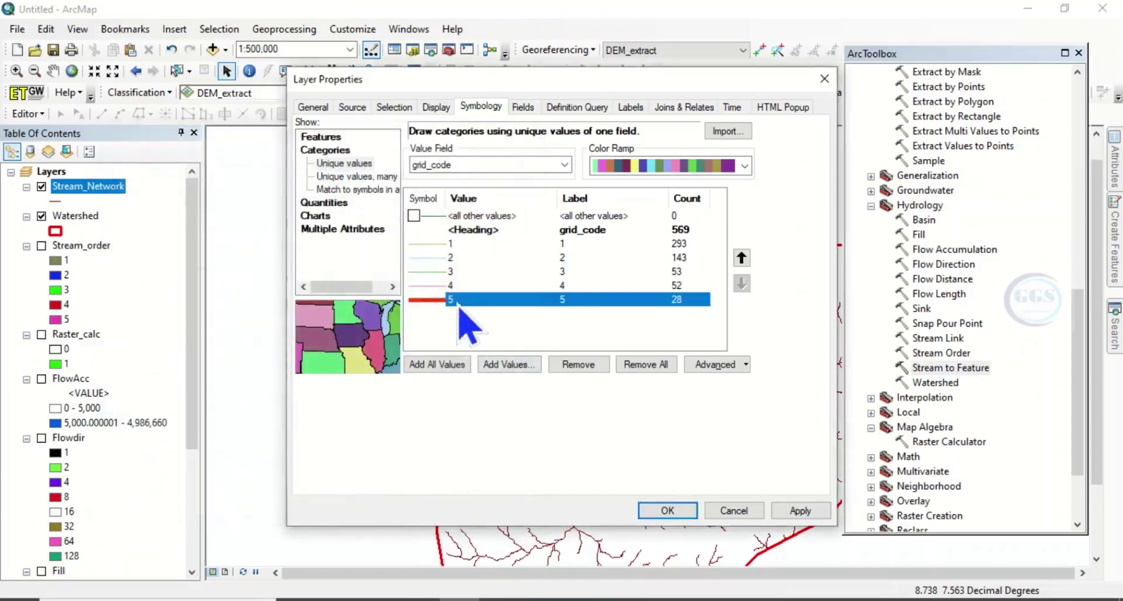
{"action": "double_click", "coordinate": [439, 285]}
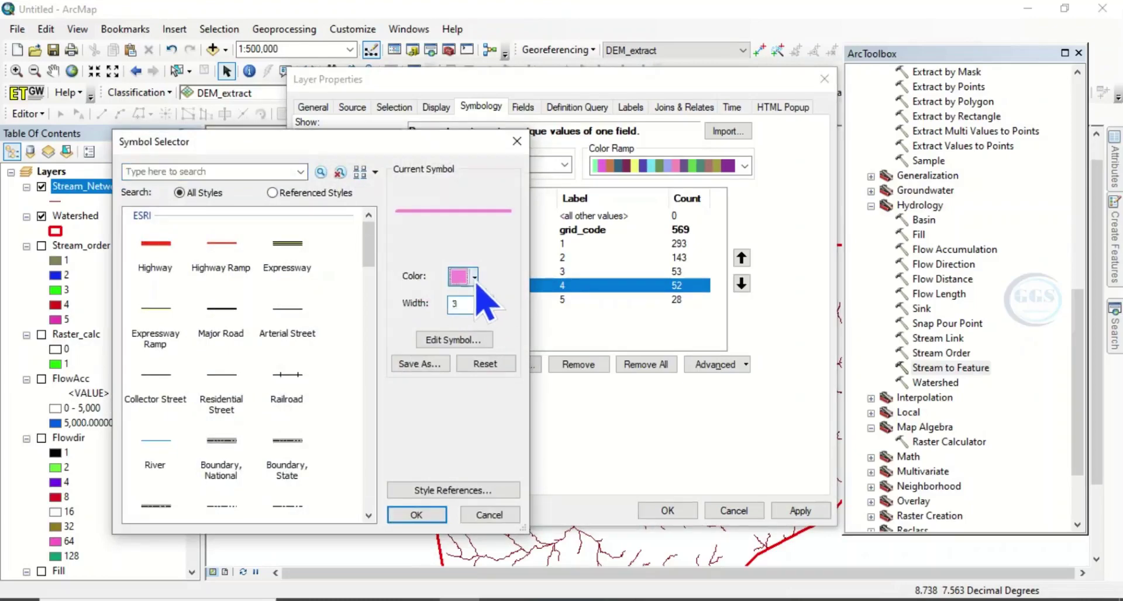
{"action": "left_click", "coordinate": [474, 277]}
{"action": "left_click", "coordinate": [515, 350]}
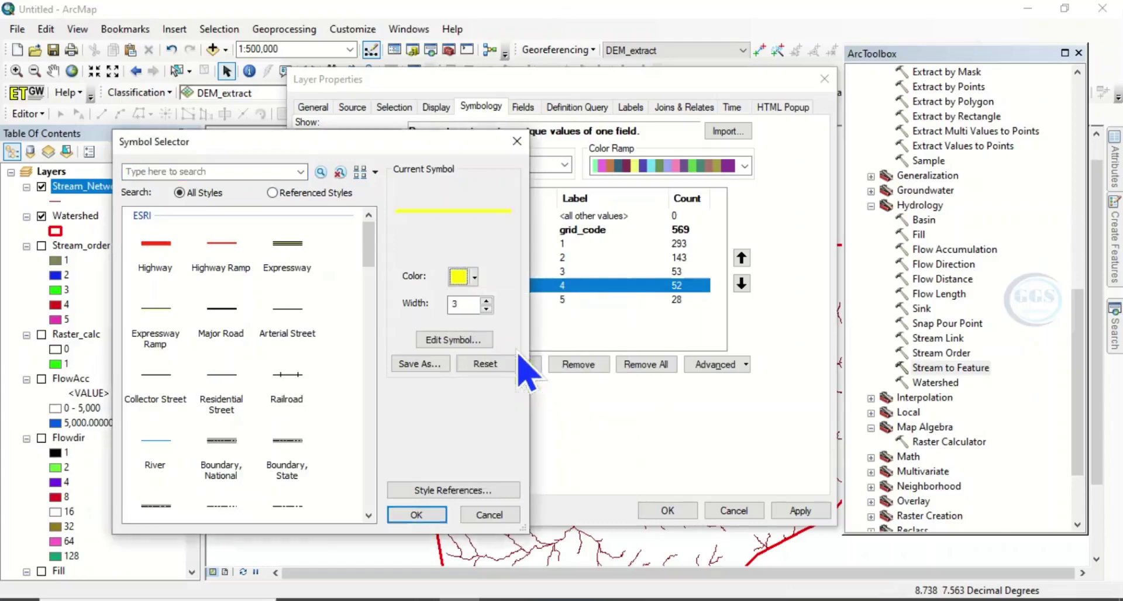
{"action": "left_click", "coordinate": [416, 515]}
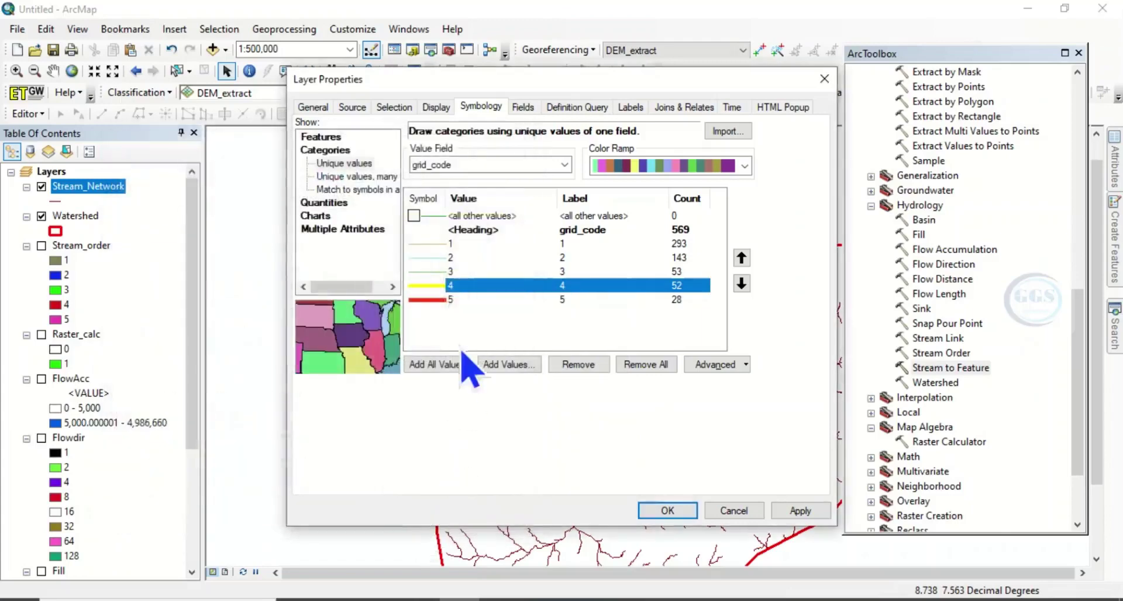
- Set the grid_code 3 symbol to a magenta line with a width of 2
{"action": "double_click", "coordinate": [439, 272]}
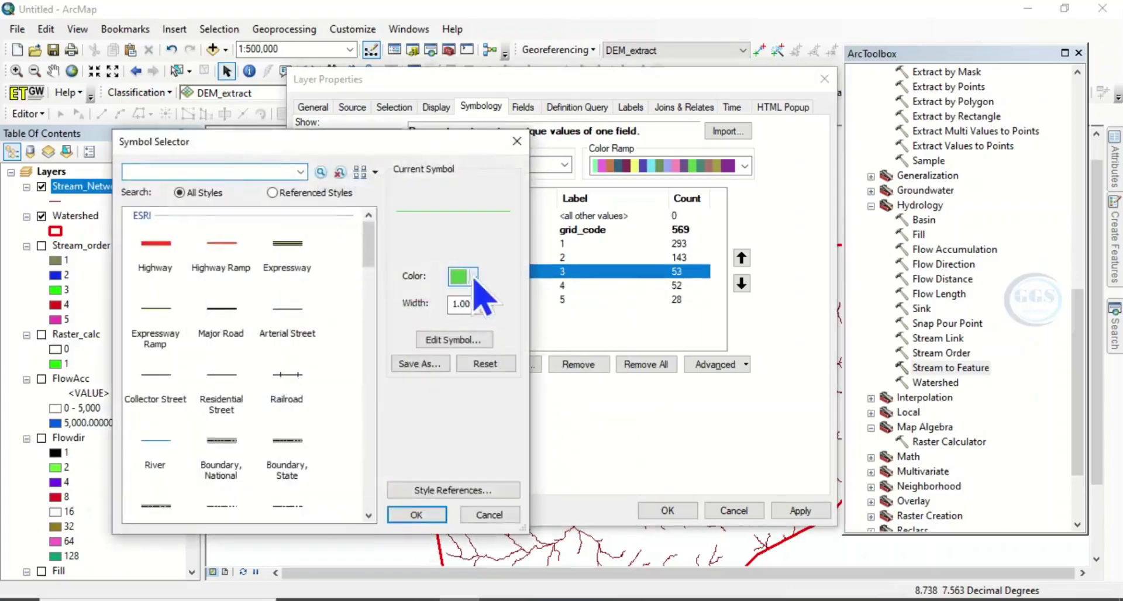
{"action": "left_click", "coordinate": [470, 277]}
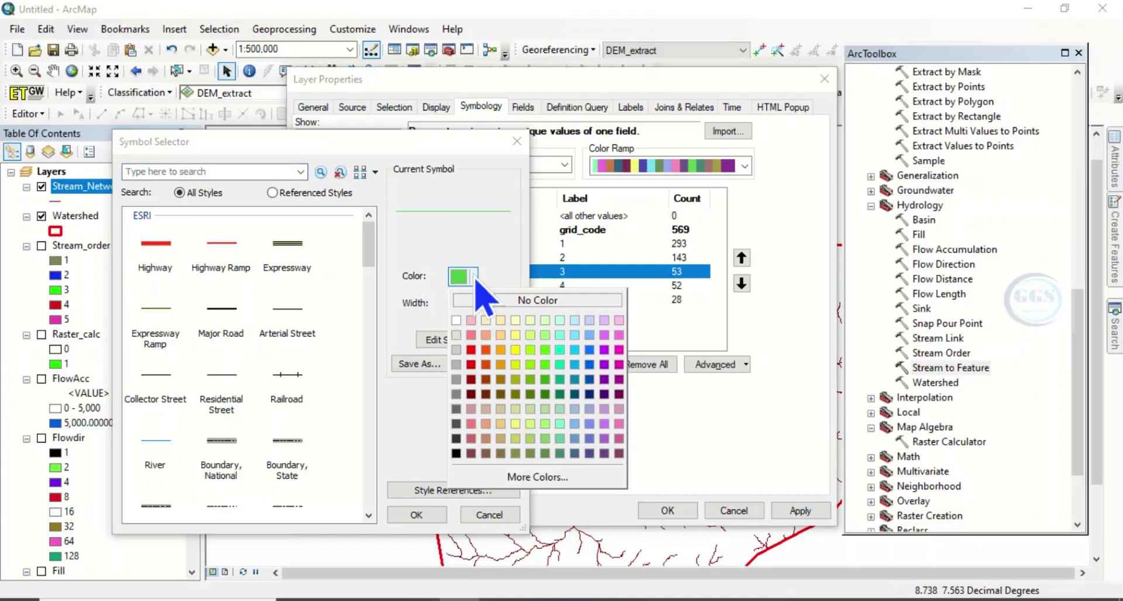
{"action": "left_click", "coordinate": [619, 364]}
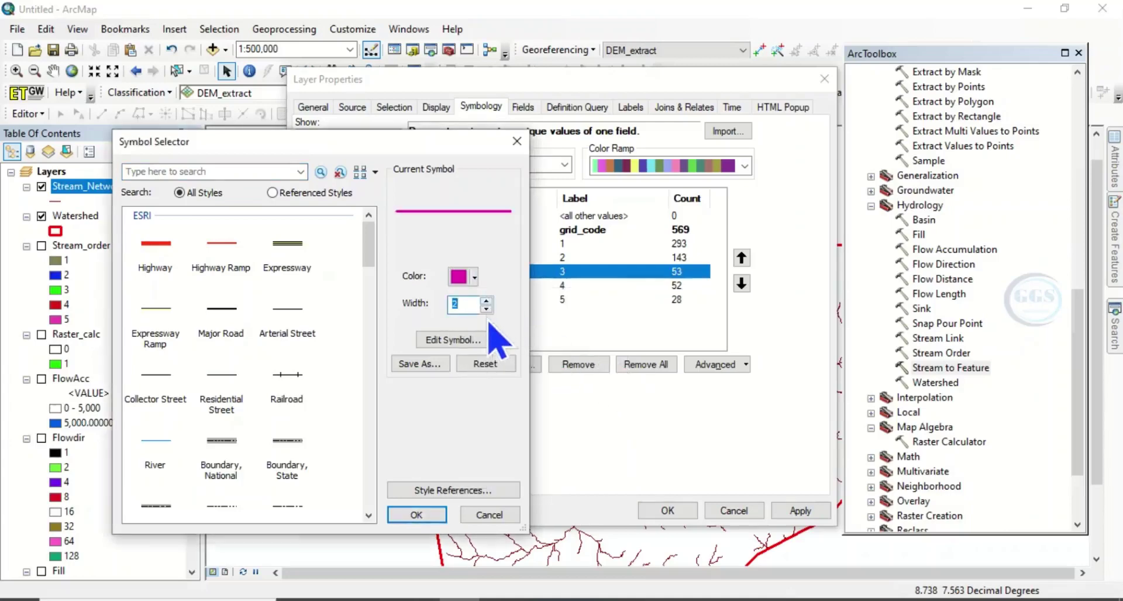
{"action": "left_click", "coordinate": [417, 515]}
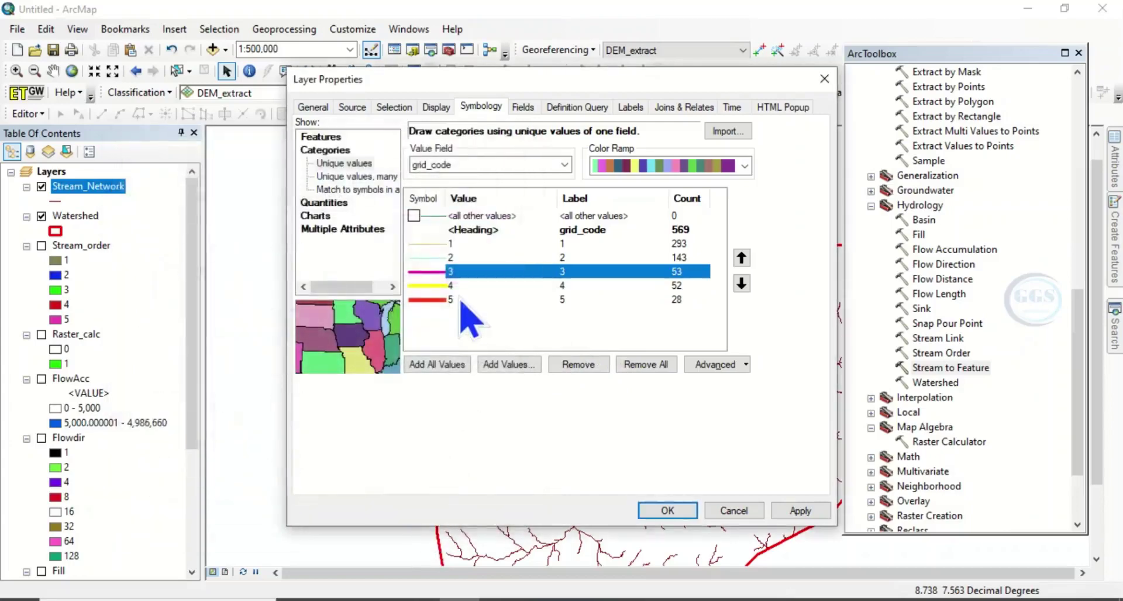
- Set the grid_code 2 symbol to a bright green line with a width of 1.70
{"action": "double_click", "coordinate": [440, 258]}
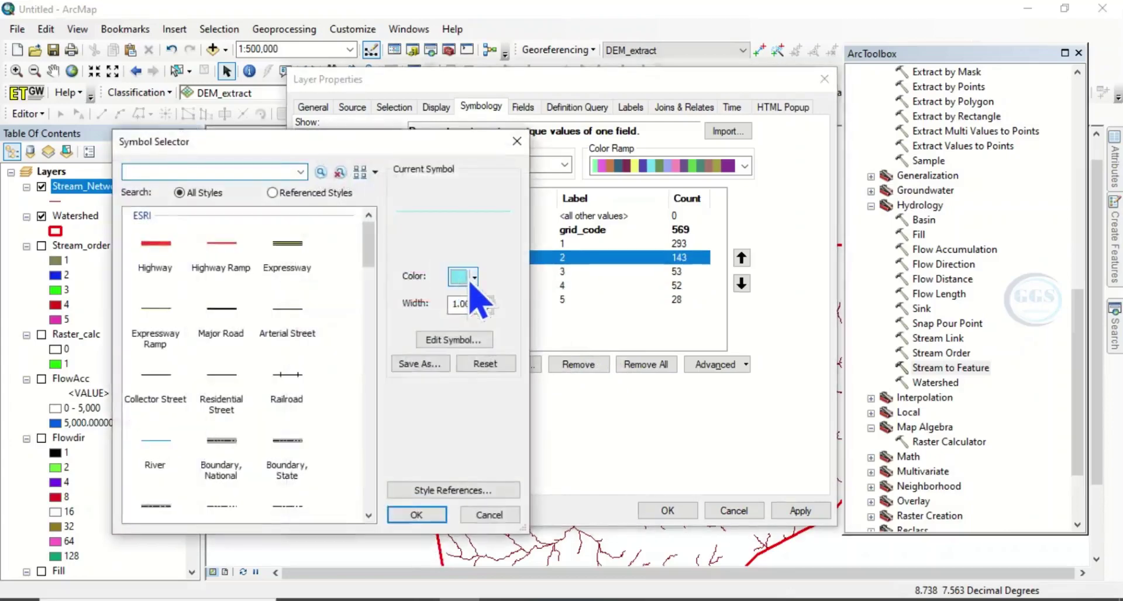
{"action": "left_click", "coordinate": [474, 277]}
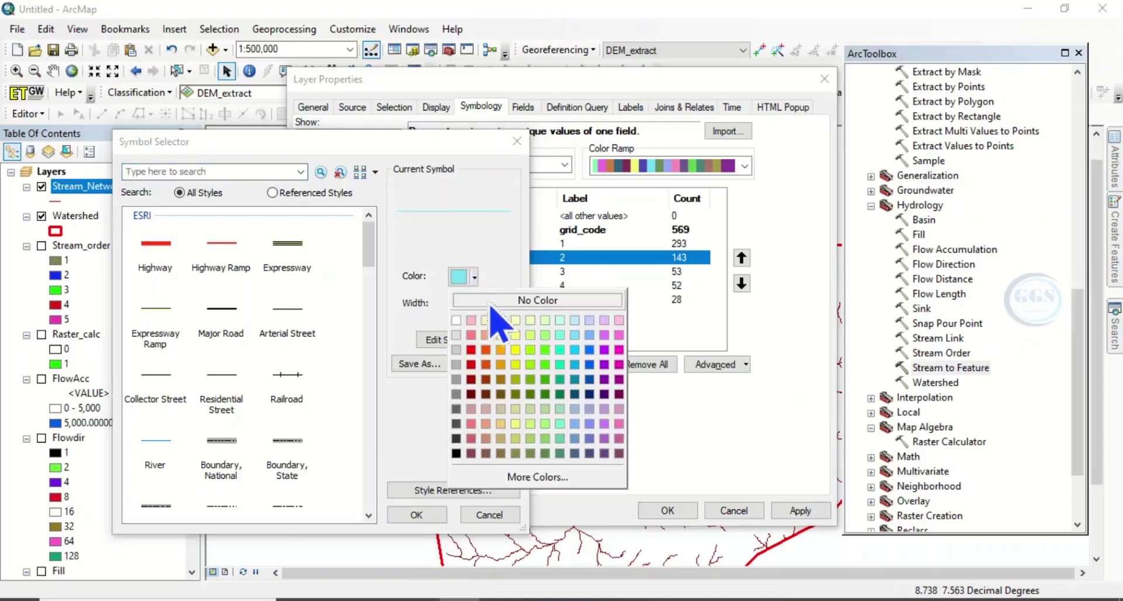
{"action": "left_click", "coordinate": [546, 367]}
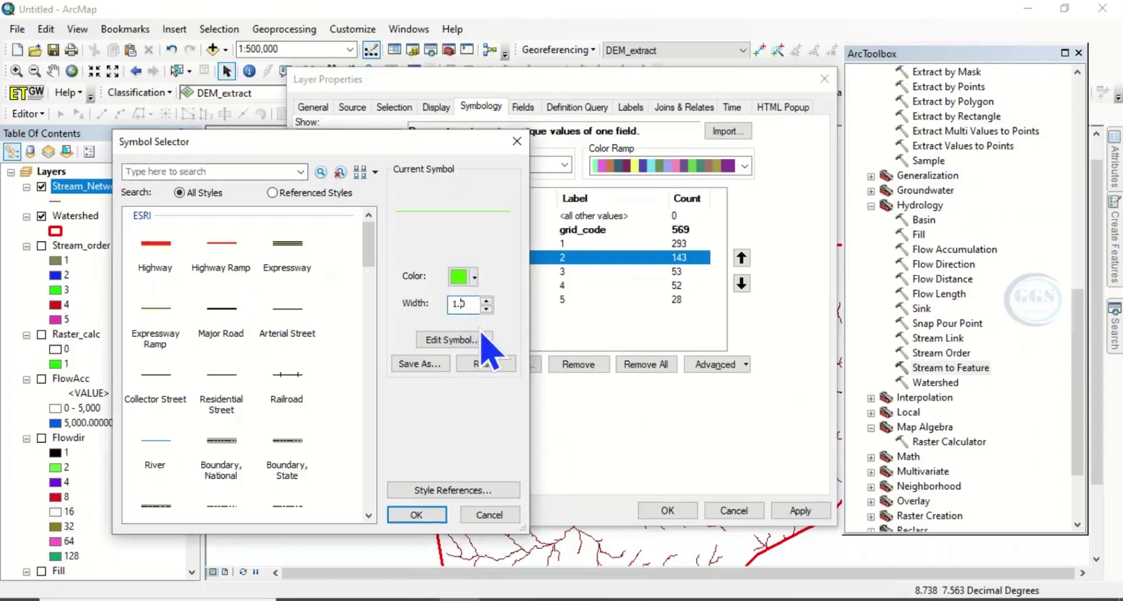
{"action": "type", "text": "70"}
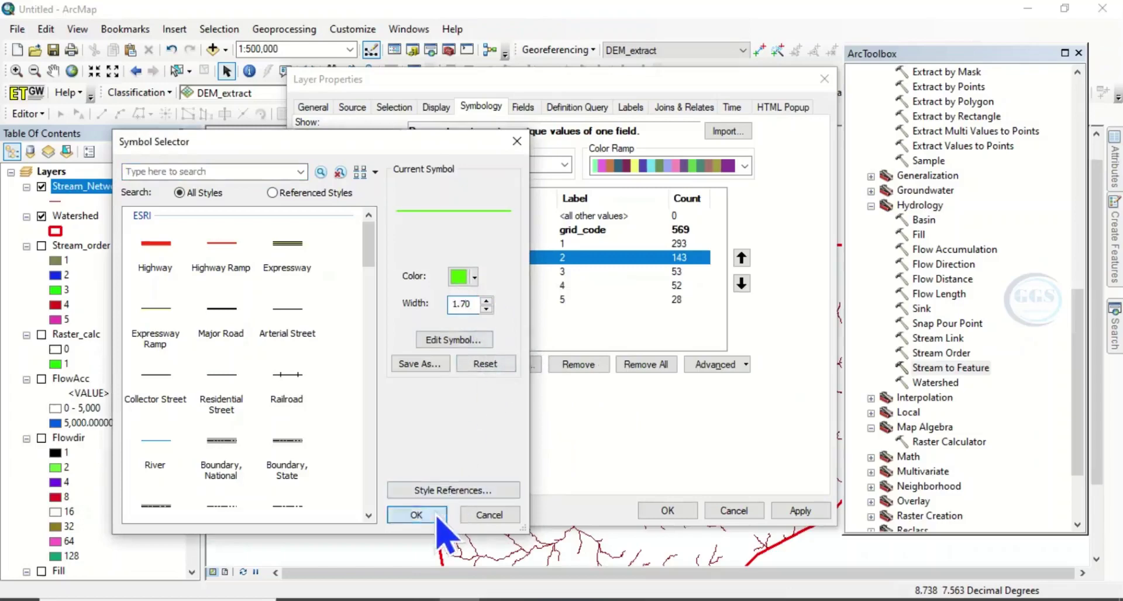
{"action": "left_click", "coordinate": [437, 516]}
- Set the grid_code 1 symbol to a blue line and apply the symbology to Stream_Network
{"action": "left_click", "coordinate": [438, 248]}
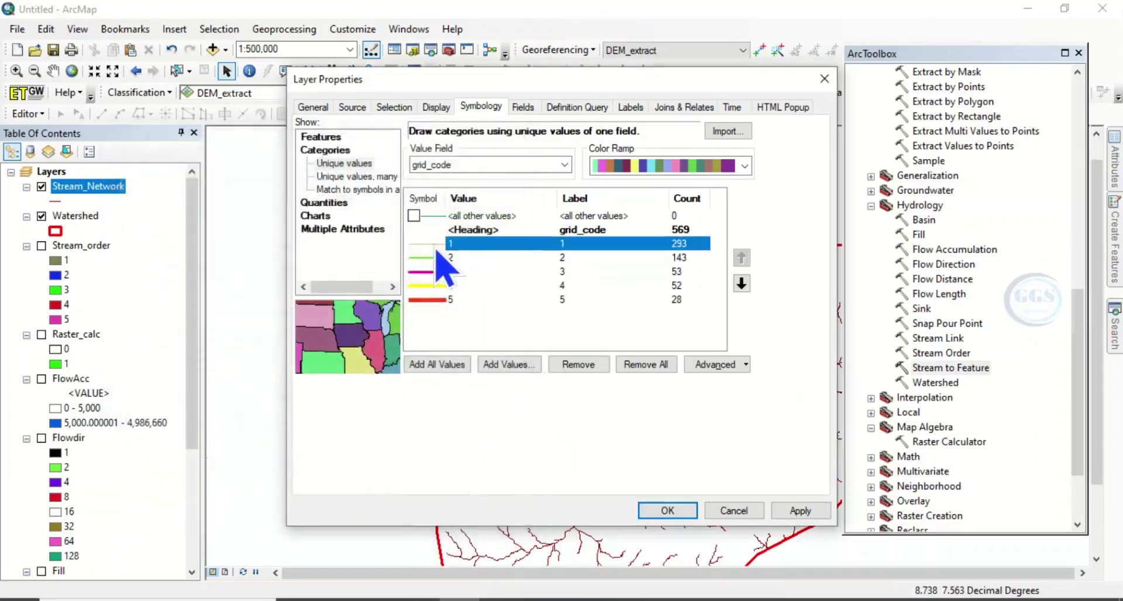
{"action": "double_click", "coordinate": [436, 249]}
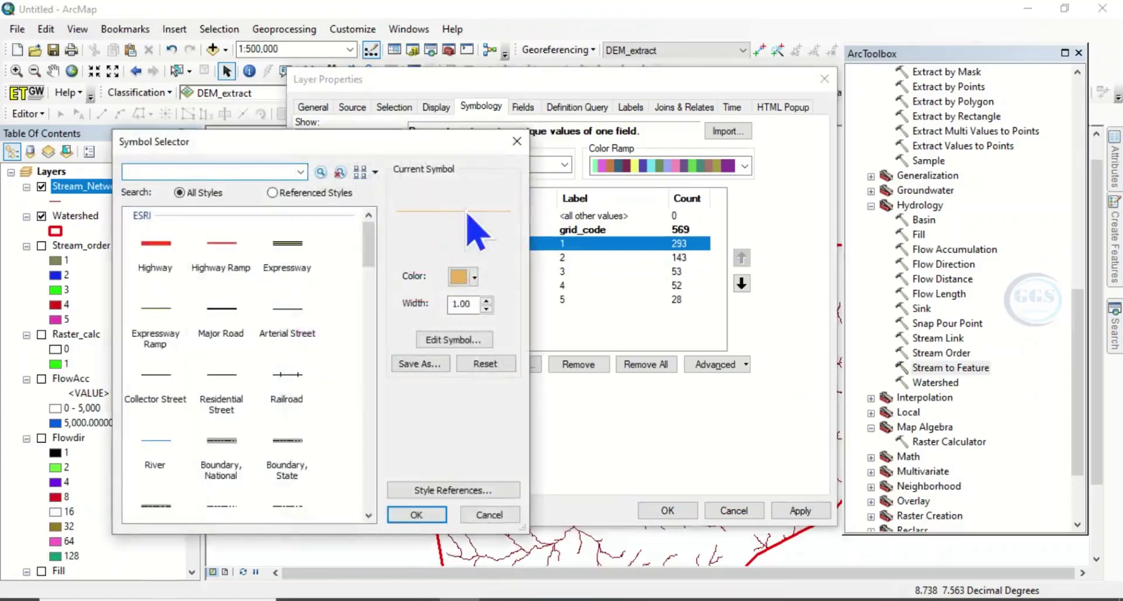
{"action": "left_click", "coordinate": [474, 277]}
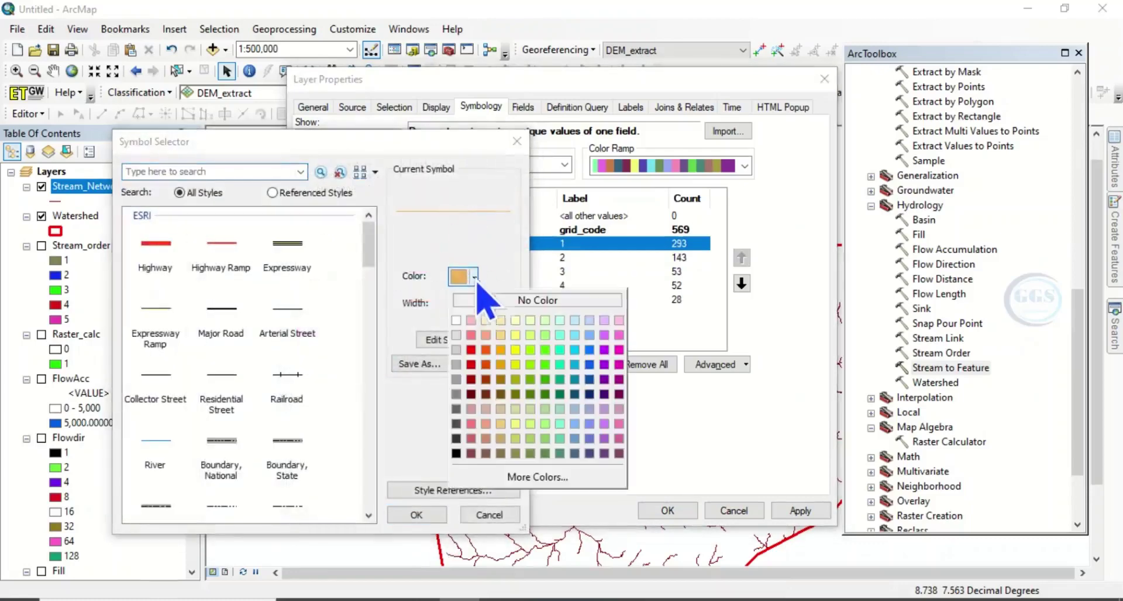
{"action": "left_click", "coordinate": [590, 365]}
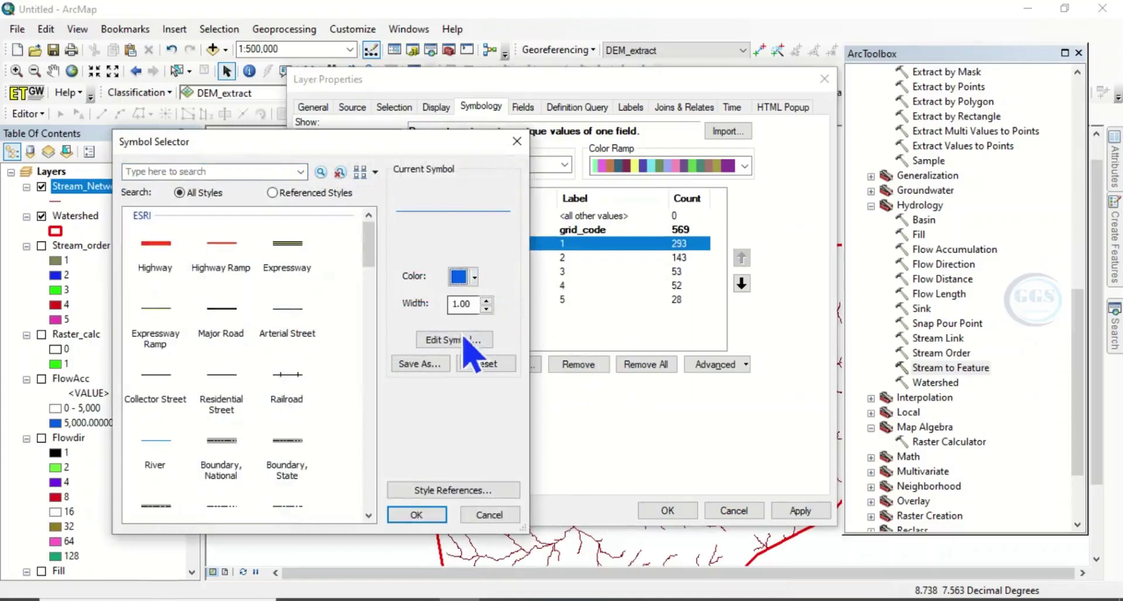
{"action": "left_click", "coordinate": [421, 521]}
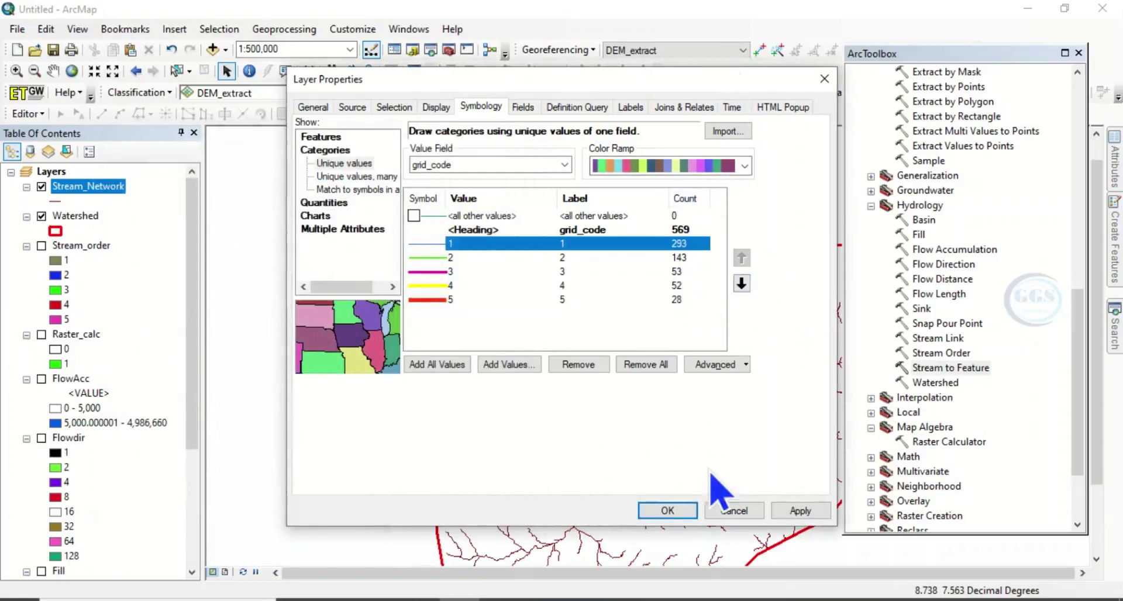
{"action": "left_click", "coordinate": [668, 510]}
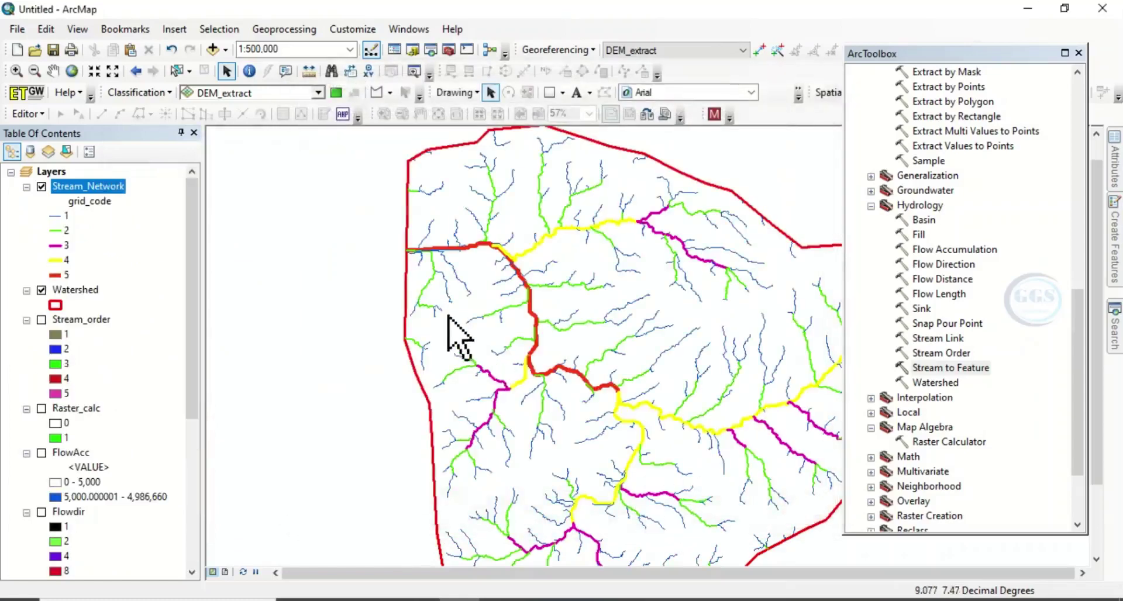
- Label the Stream_Network features with the grid_code field in bold text and close ArcToolbox
{"action": "scroll", "coordinate": [451, 330], "scroll_direction": "up", "scroll_amount": 1}
{"action": "scroll", "coordinate": [451, 325], "scroll_direction": "up", "scroll_amount": 1}
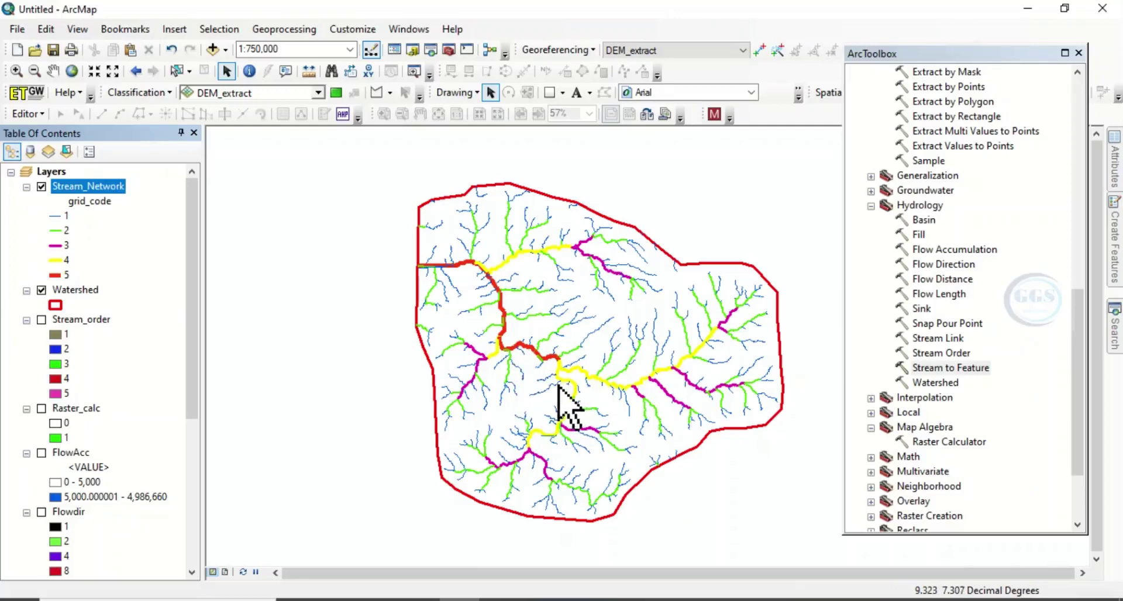
{"action": "scroll", "coordinate": [638, 465], "scroll_direction": "up", "scroll_amount": 1}
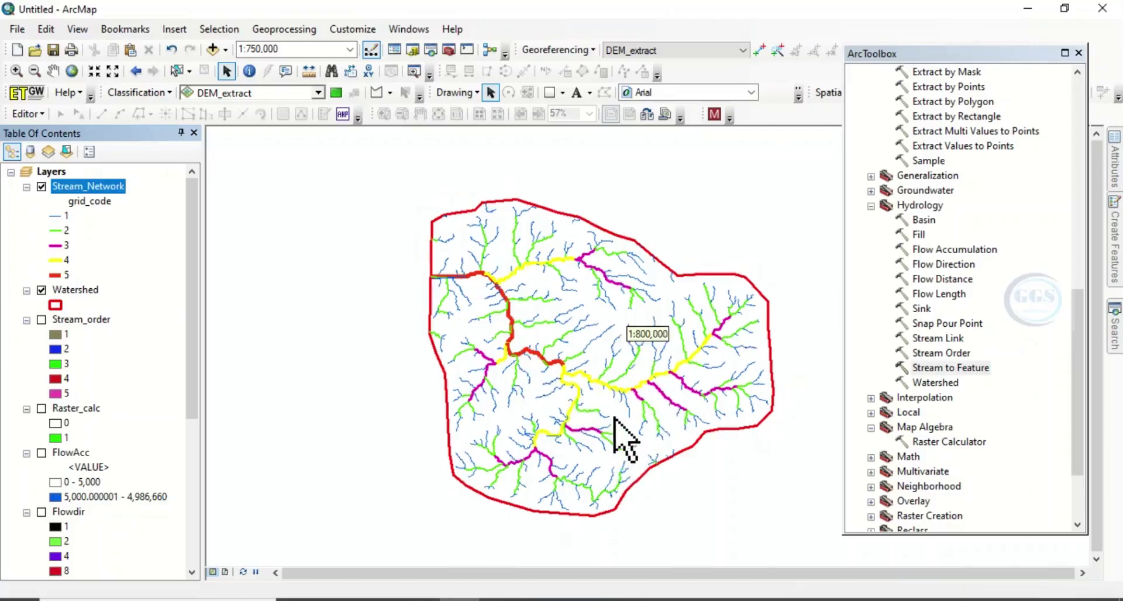
{"action": "scroll", "coordinate": [624, 440], "scroll_direction": "down", "scroll_amount": 2}
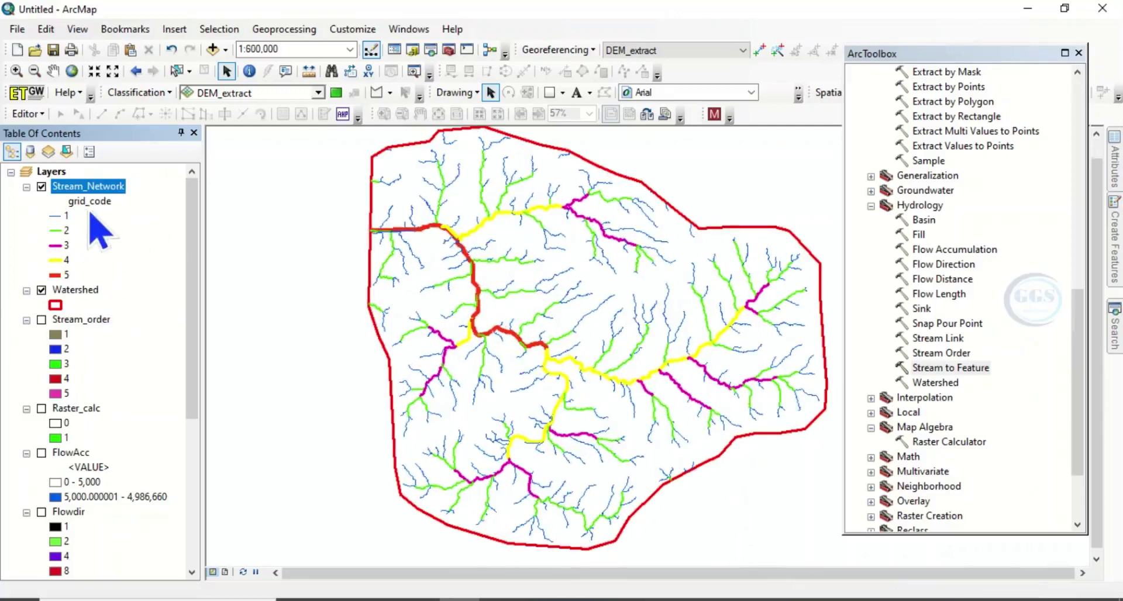
{"action": "right_click", "coordinate": [89, 186]}
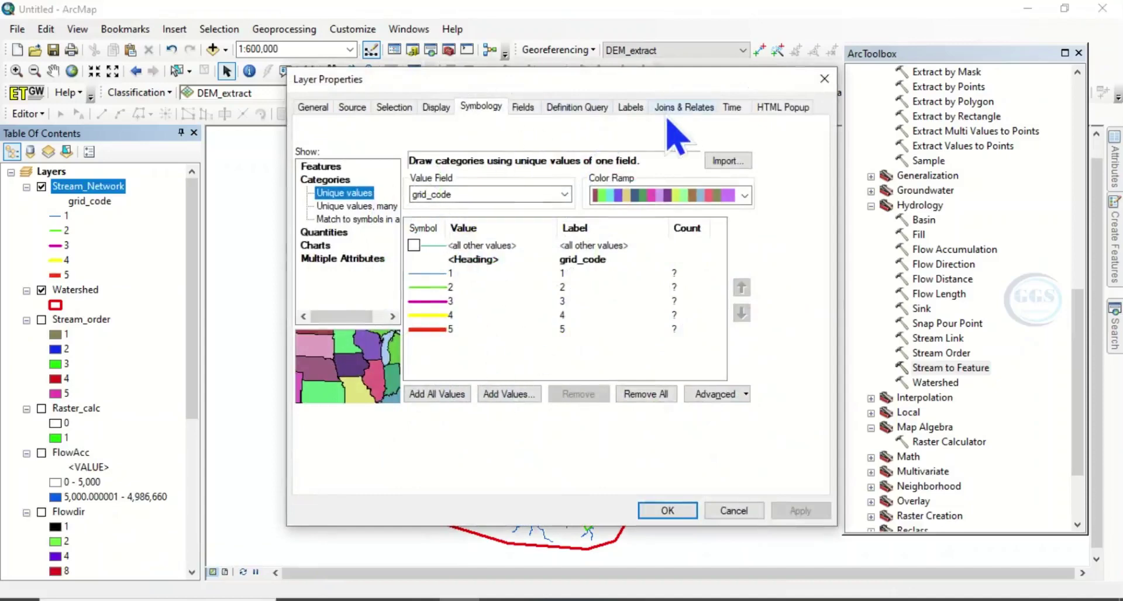
{"action": "left_click", "coordinate": [632, 107]}
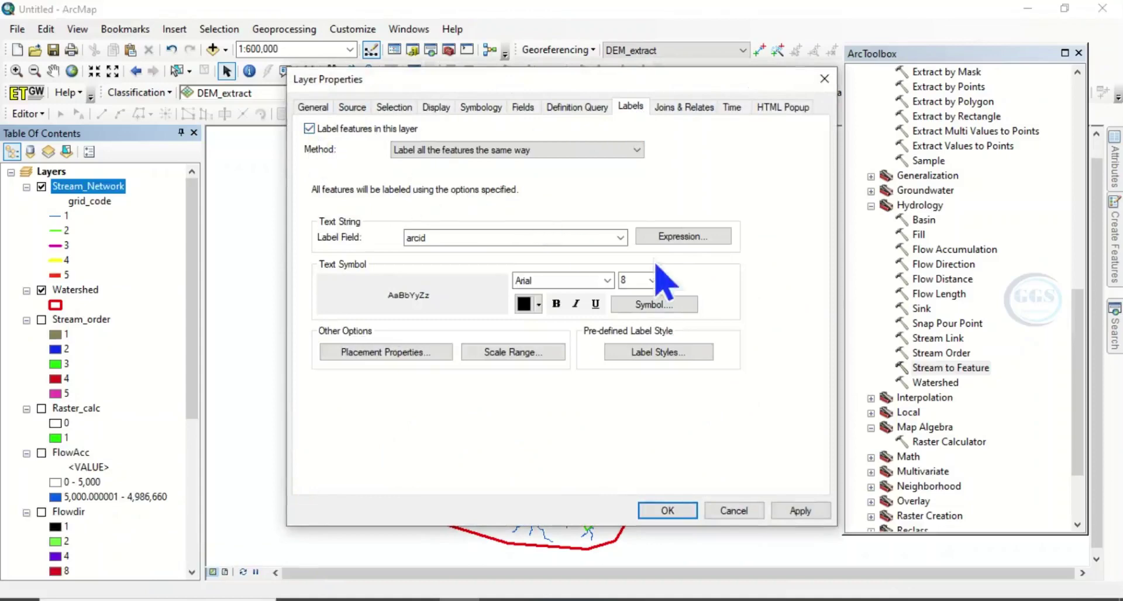
{"action": "left_click", "coordinate": [622, 239]}
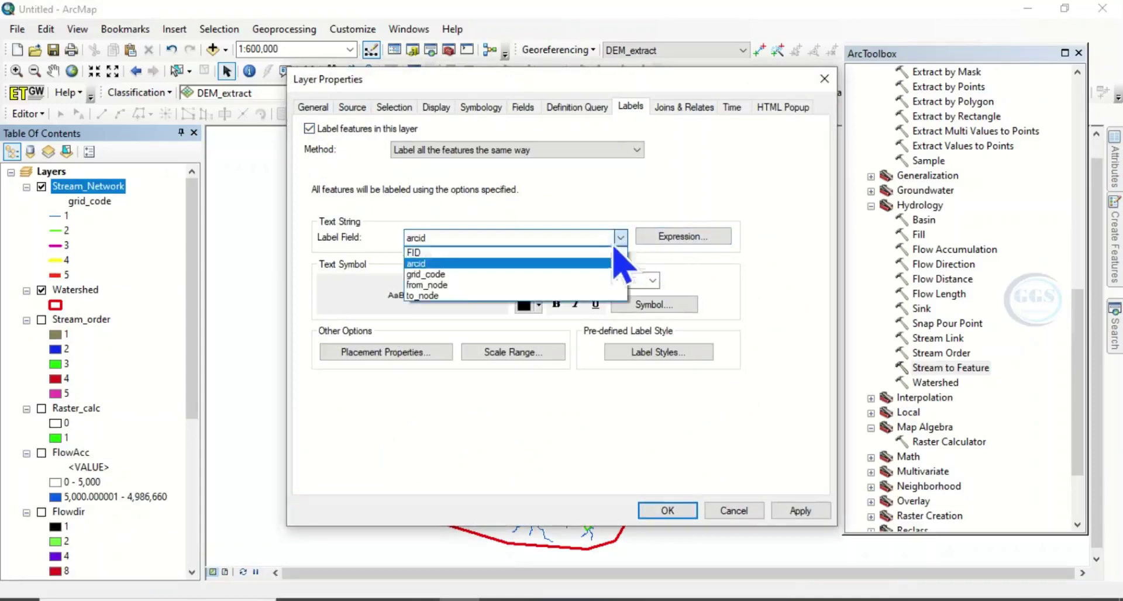
{"action": "left_click", "coordinate": [427, 274]}
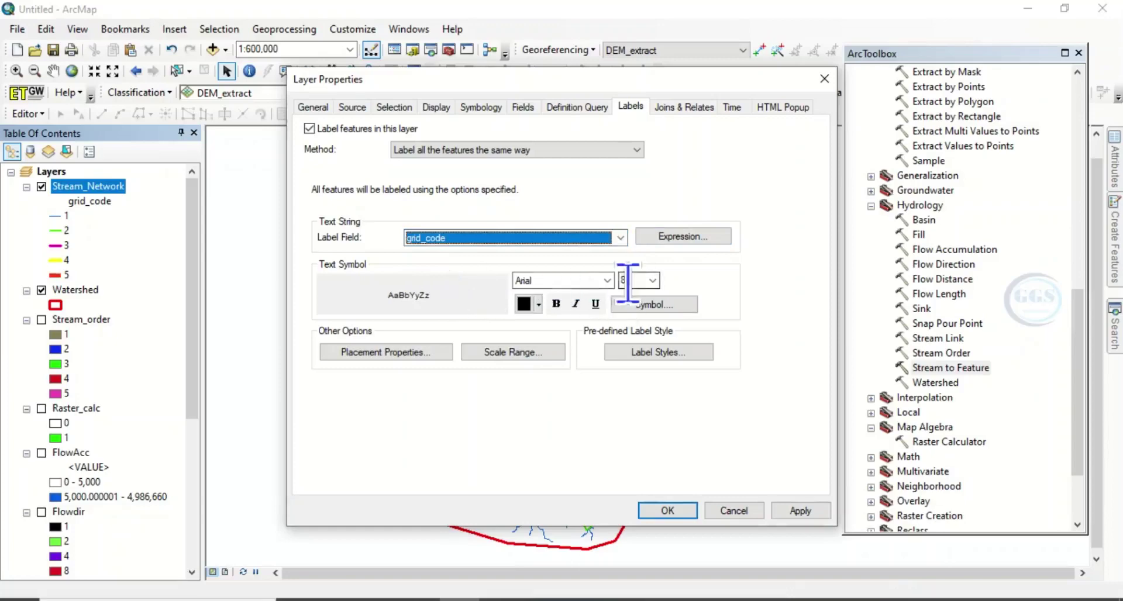
{"action": "left_click", "coordinate": [556, 305]}
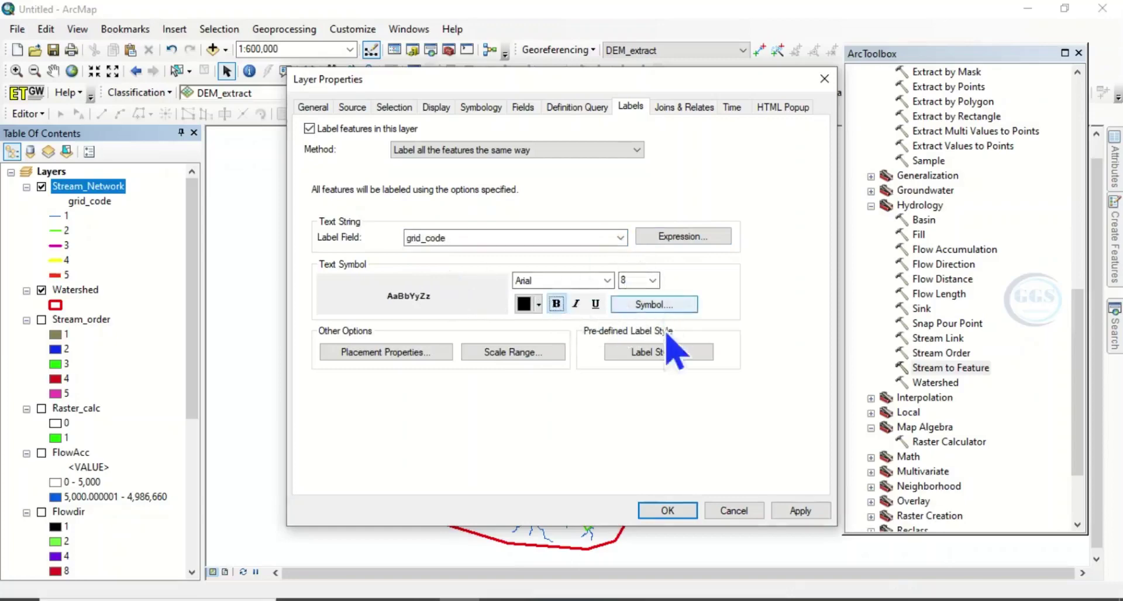
{"action": "left_click", "coordinate": [667, 511]}
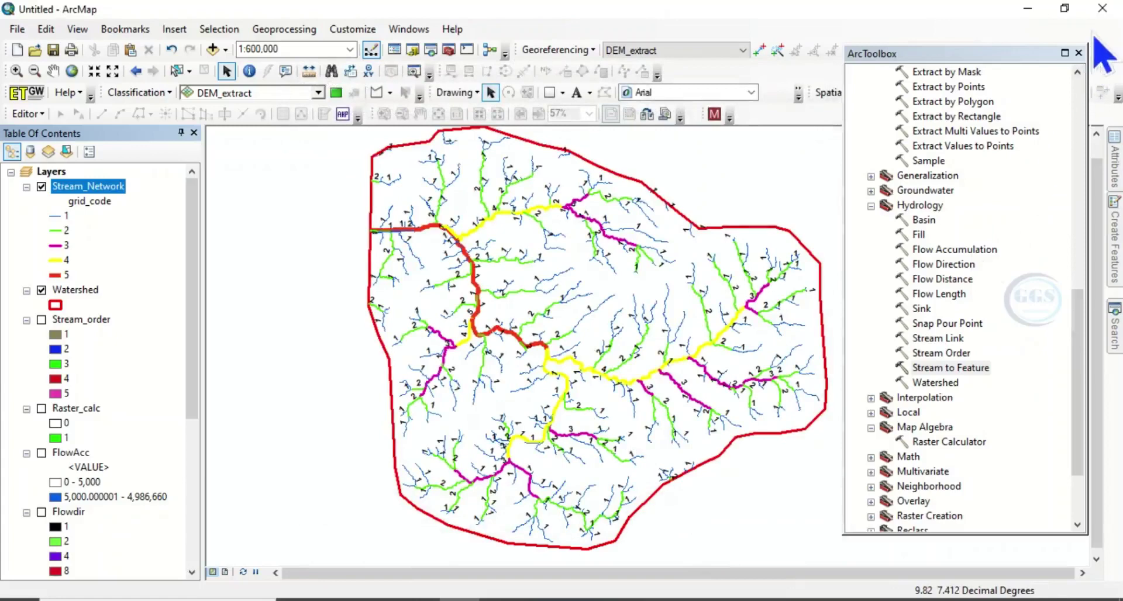
{"action": "left_click", "coordinate": [1080, 54]}
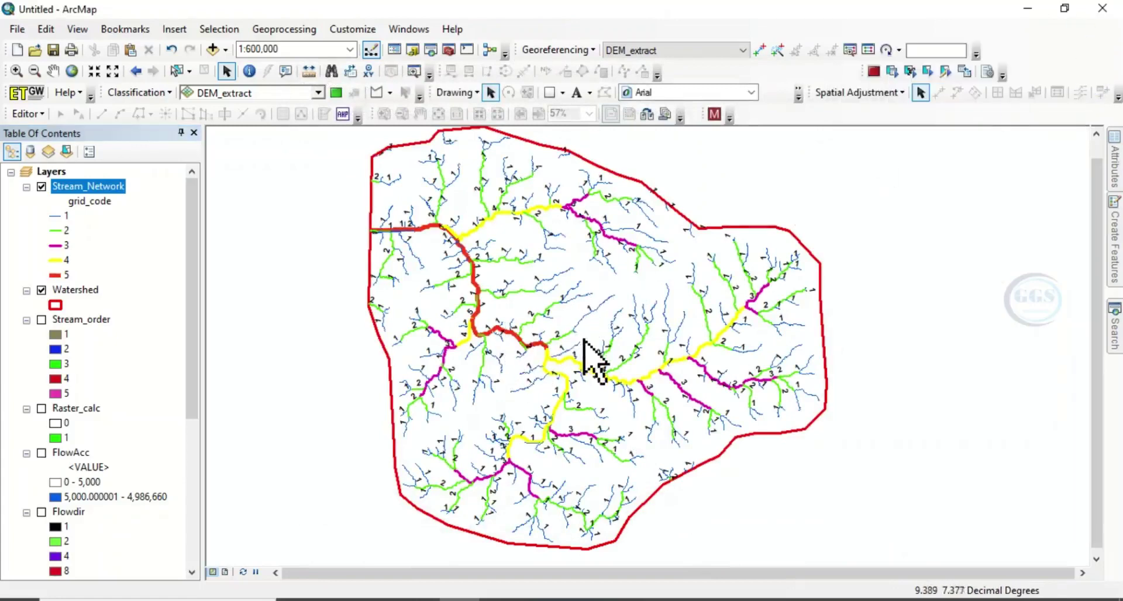
- Select the Stream_Network records by attributes where "grid_code" =5 to highlight the fifth-order streams
{"action": "right_click", "coordinate": [95, 188]}
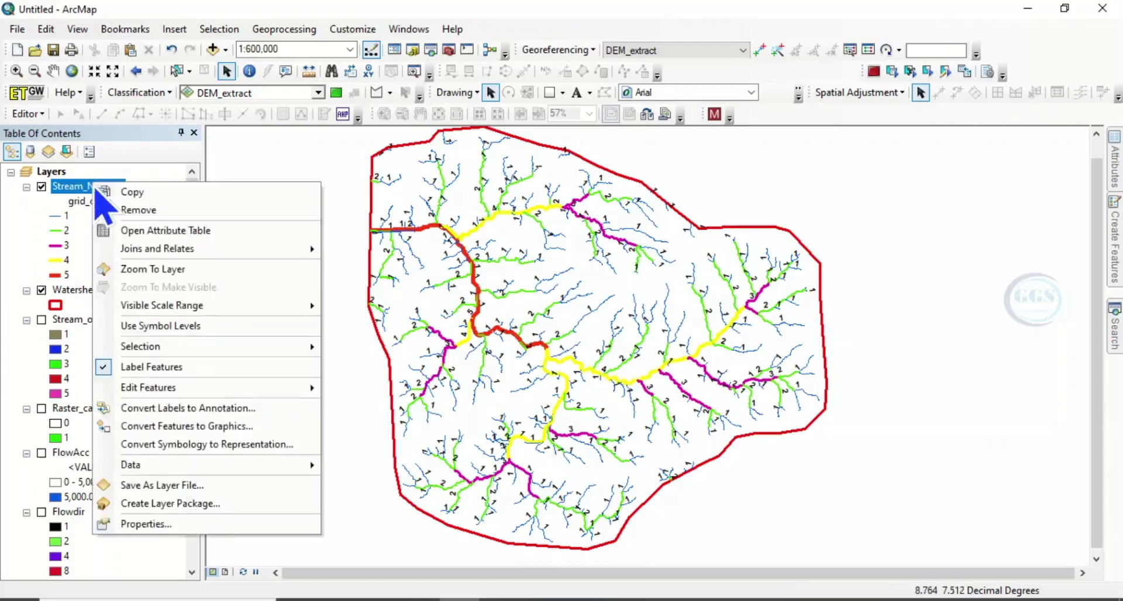
{"action": "left_click", "coordinate": [162, 234]}
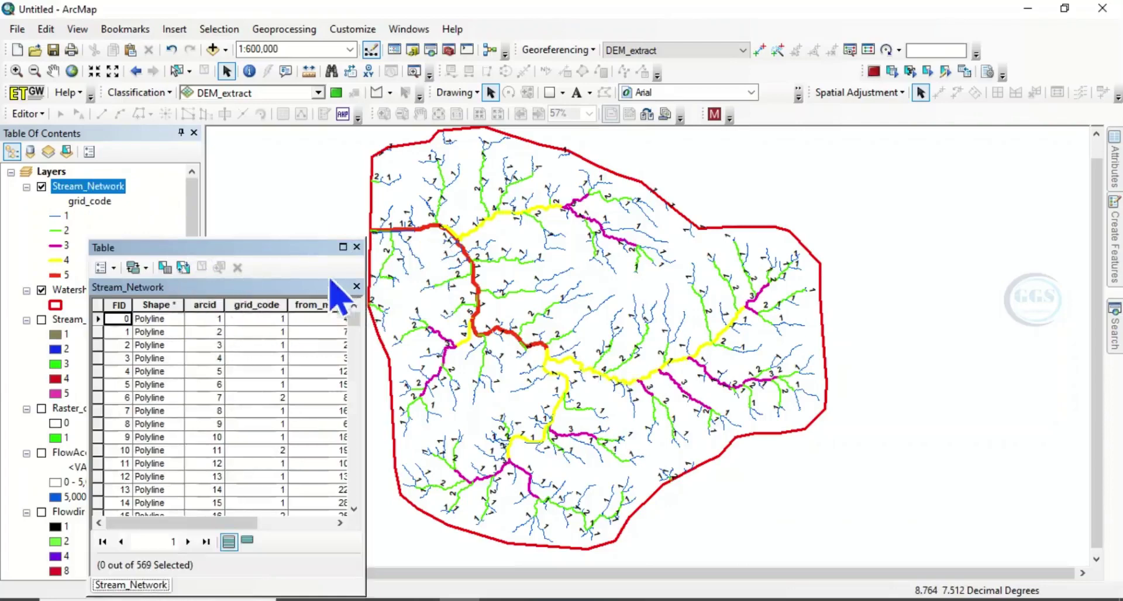
{"action": "left_click", "coordinate": [115, 269]}
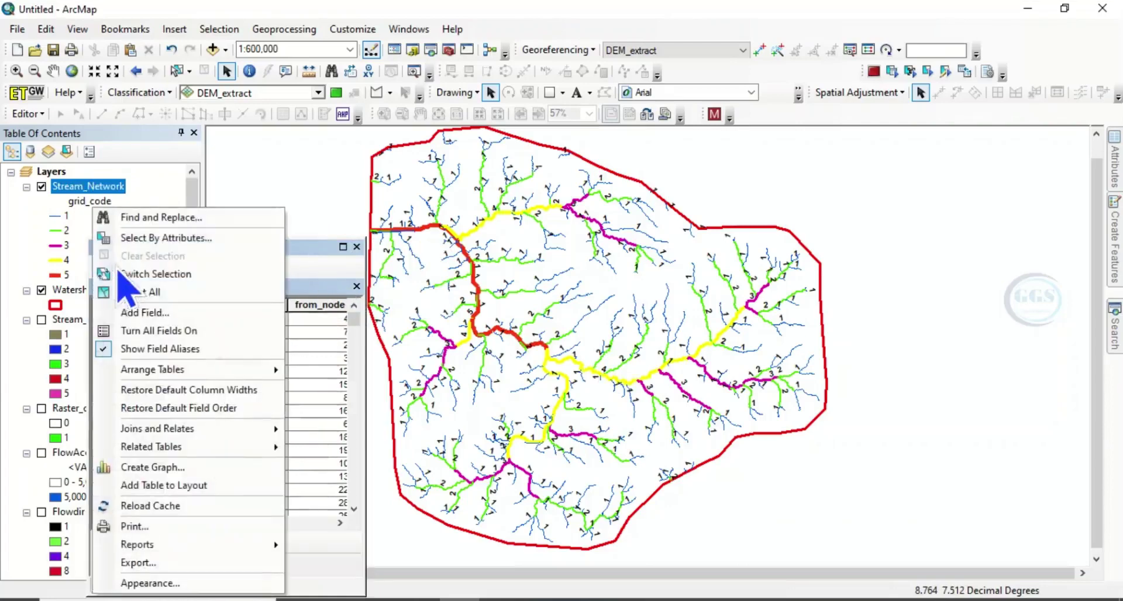
{"action": "left_click", "coordinate": [162, 238]}
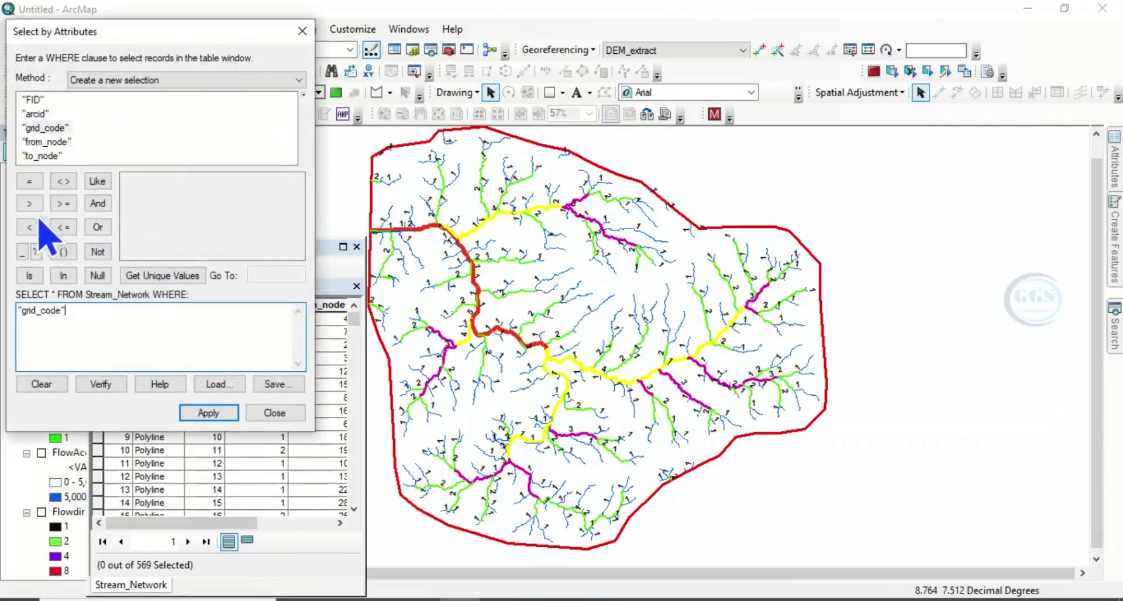
{"action": "left_click", "coordinate": [199, 413]}
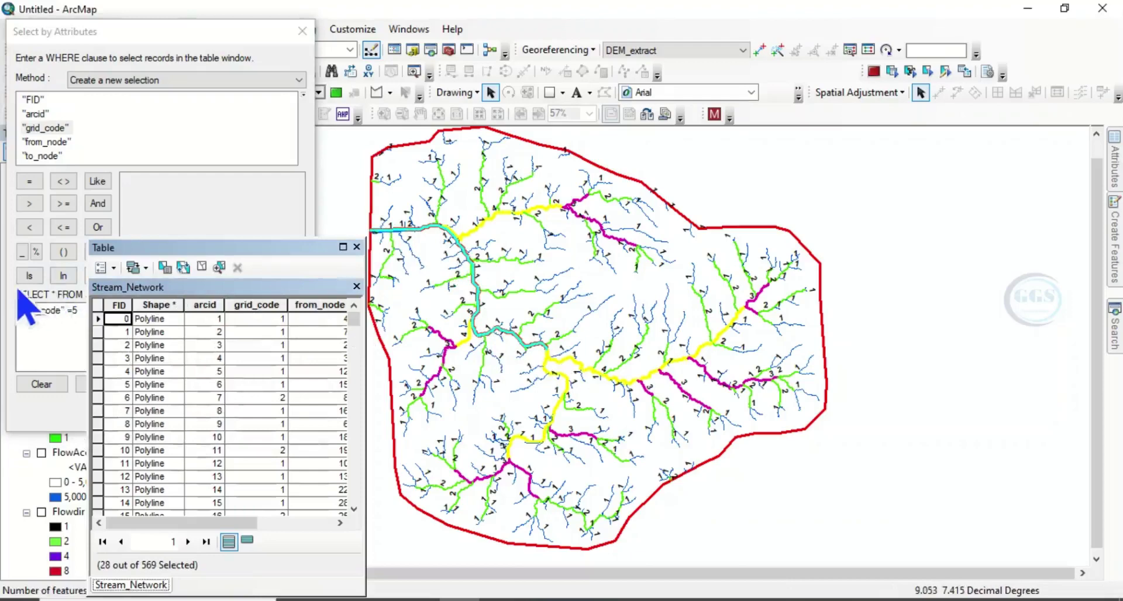
- Highlight the streams where "grid_code" =4 to examine their junctions, and close the attribute table with the selection cleared
{"action": "left_click", "coordinate": [76, 331]}
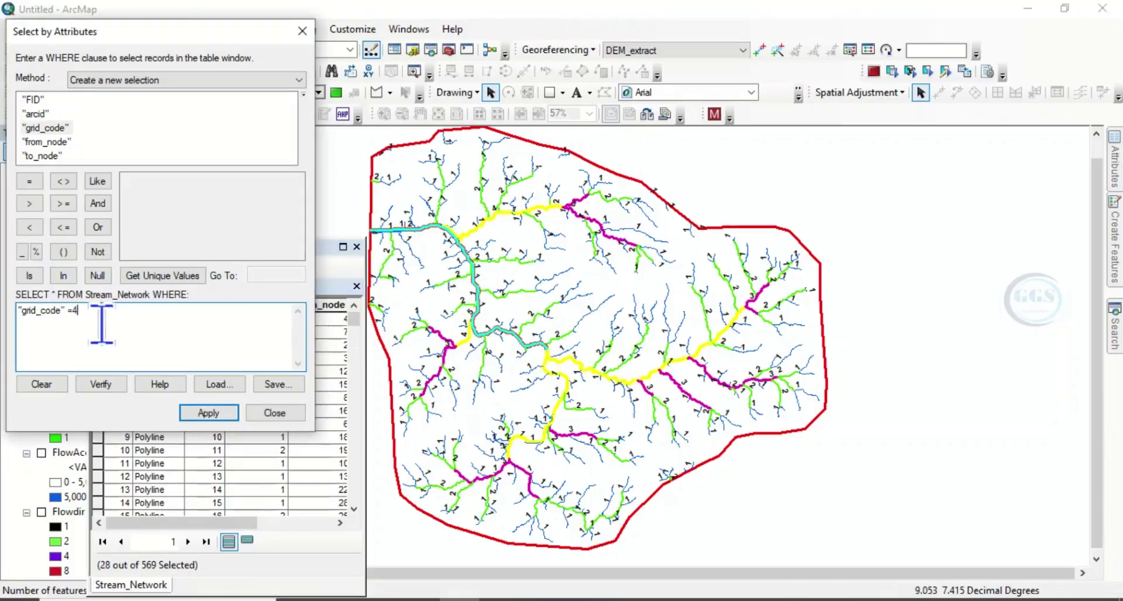
{"action": "left_click", "coordinate": [212, 413]}
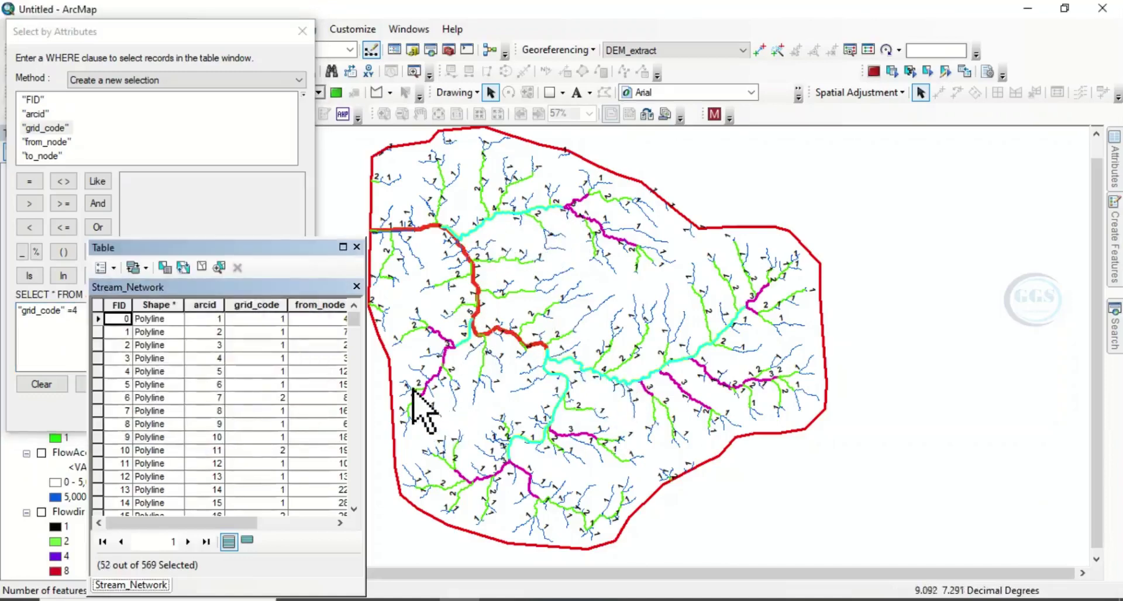
{"action": "scroll", "coordinate": [408, 390], "scroll_direction": "down", "scroll_amount": 6}
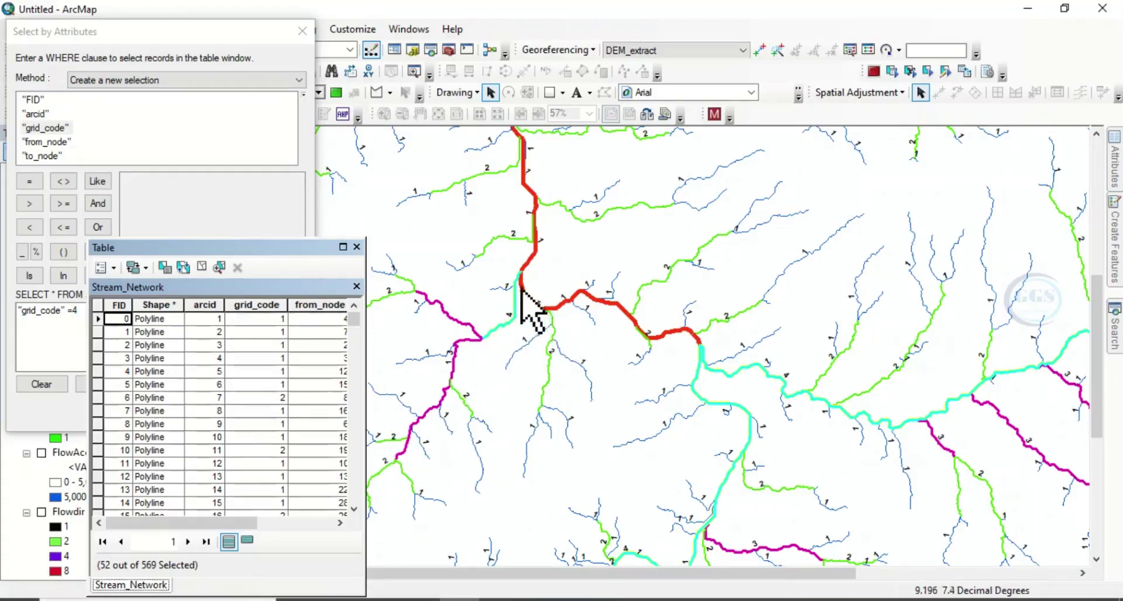
{"action": "left_click", "coordinate": [356, 247]}
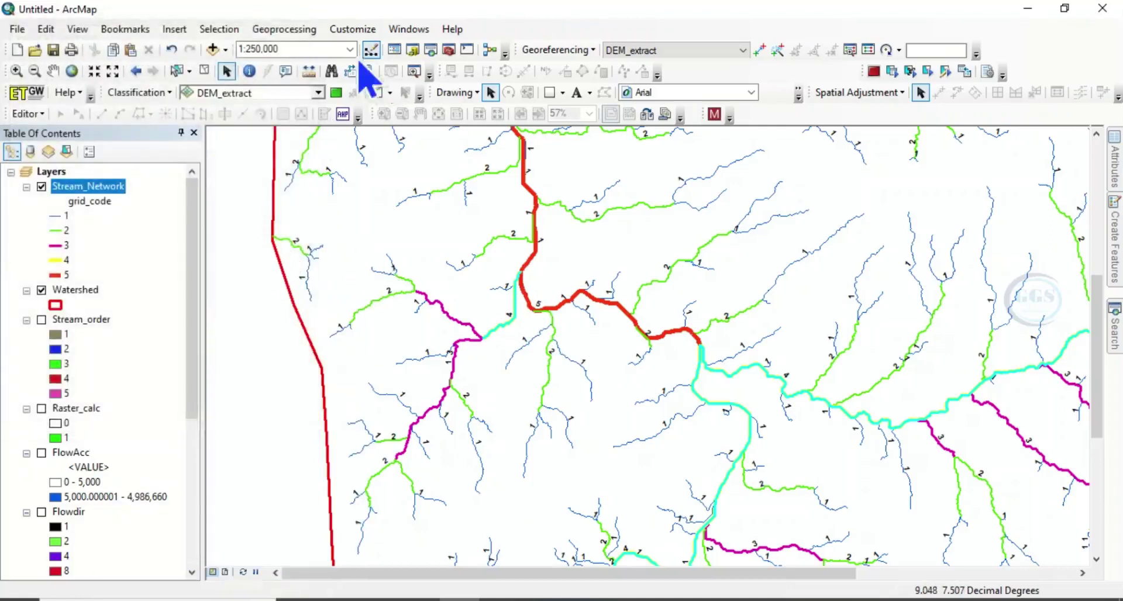
{"action": "left_click", "coordinate": [204, 75]}
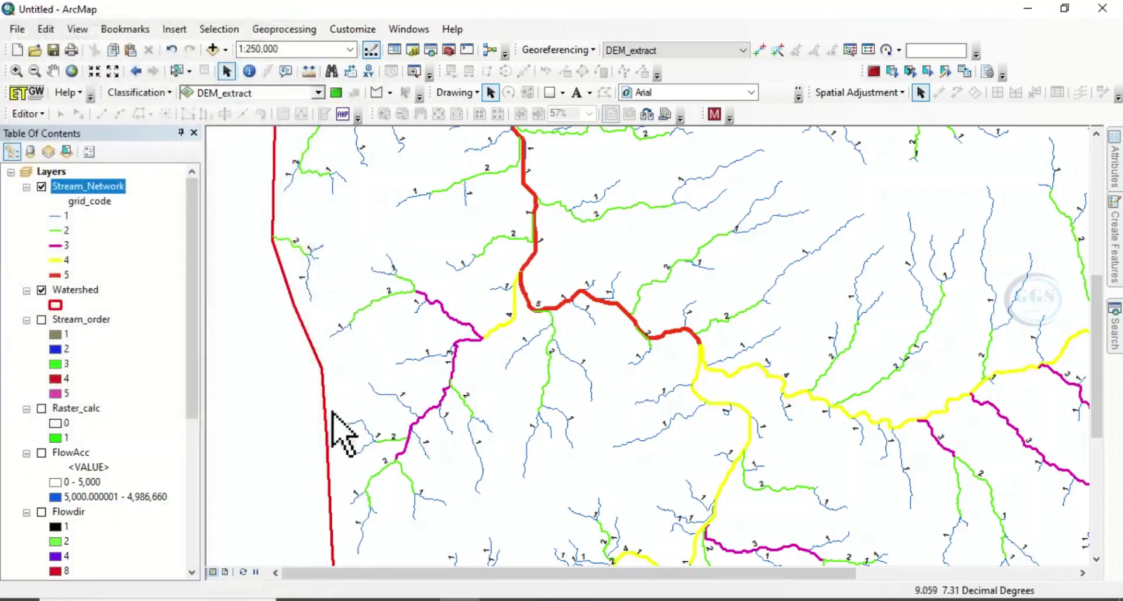
- Switch to layout view and fit the data frame to the extent of the Watershed layer
{"action": "left_click", "coordinate": [225, 572]}
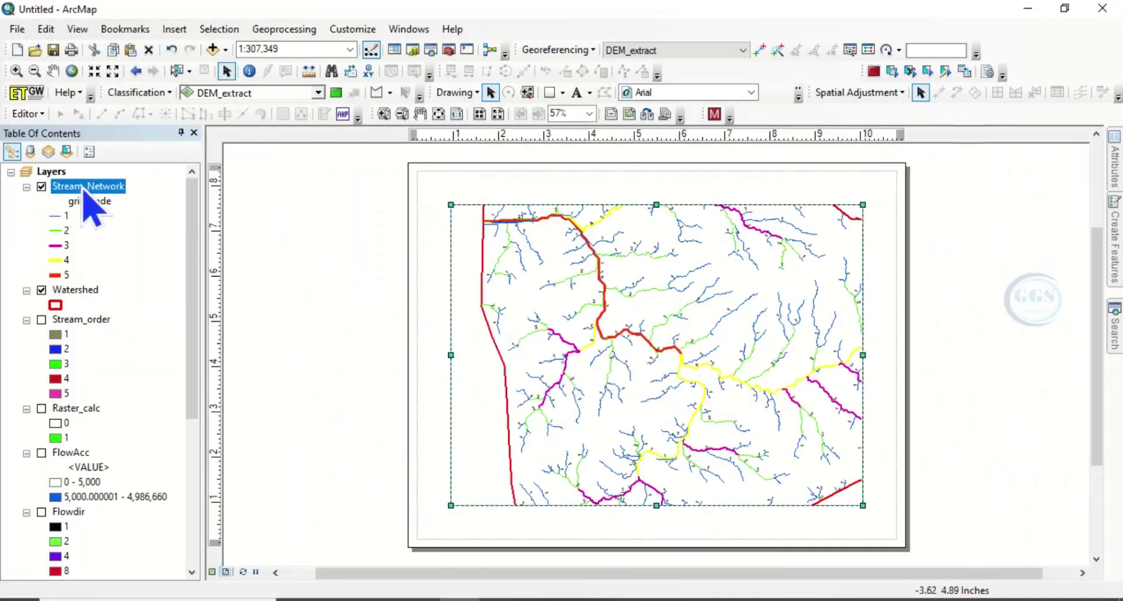
{"action": "right_click", "coordinate": [75, 290]}
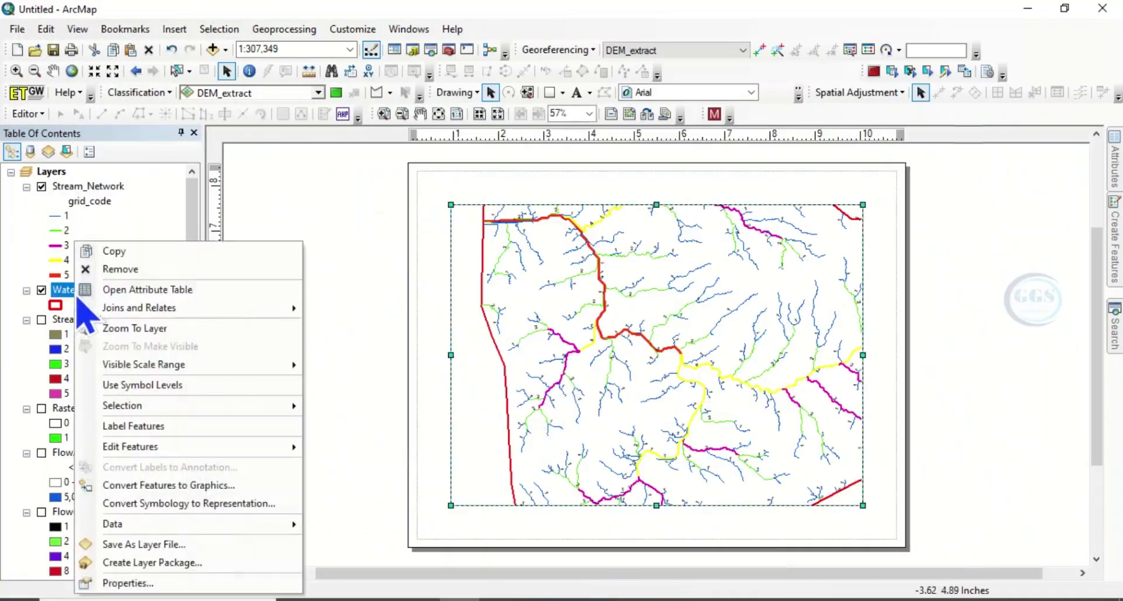
{"action": "left_click", "coordinate": [154, 328]}
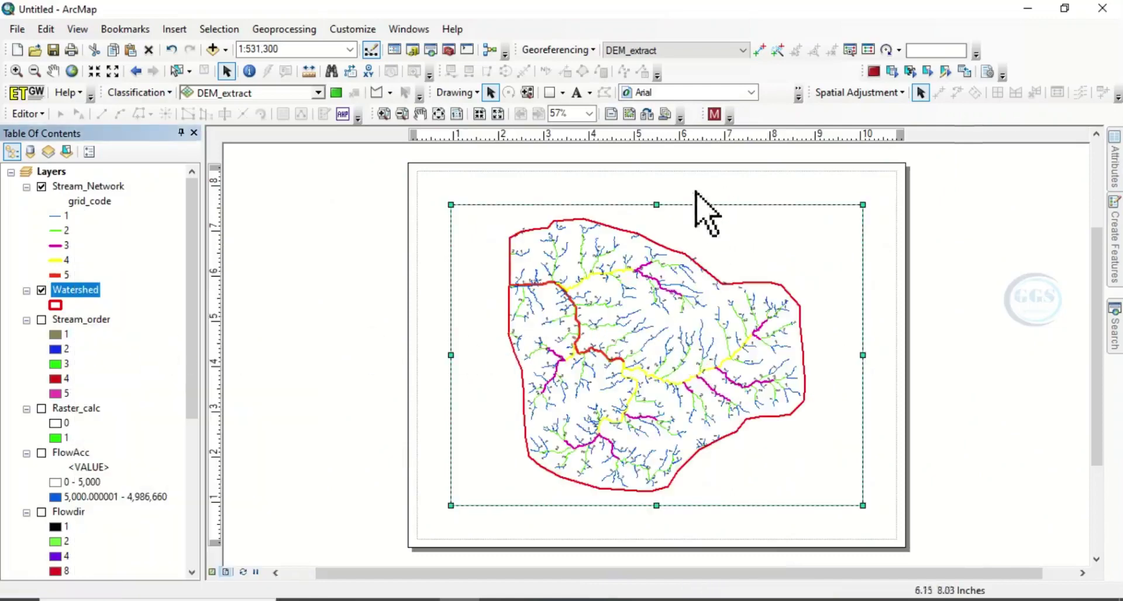
- Change the page layout to the Landscape template.mxd template
{"action": "left_click", "coordinate": [647, 114]}
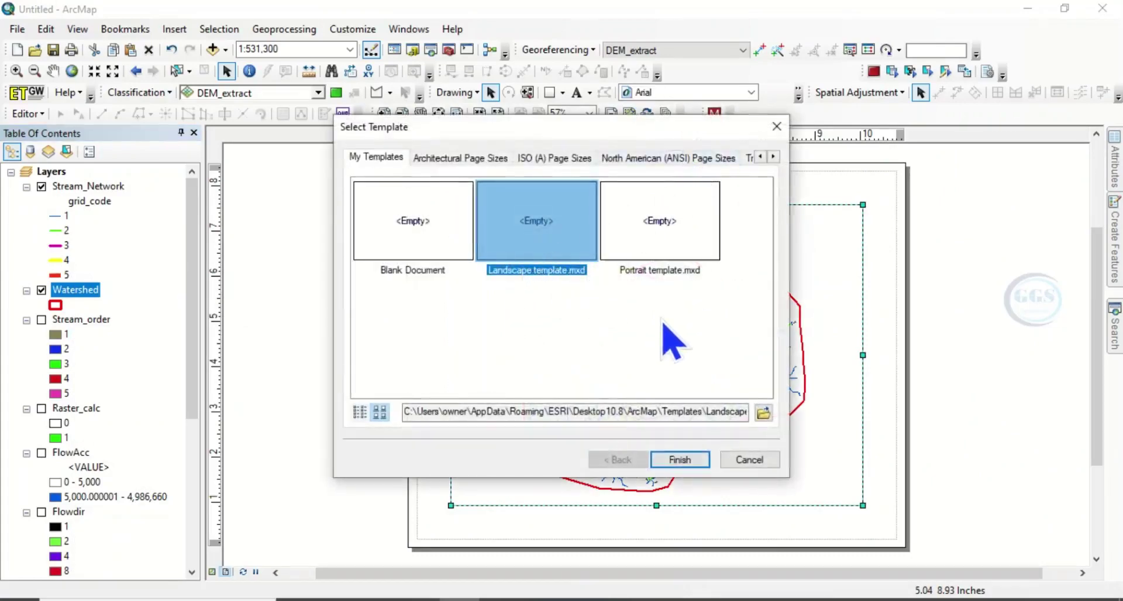
{"action": "left_click", "coordinate": [681, 460]}
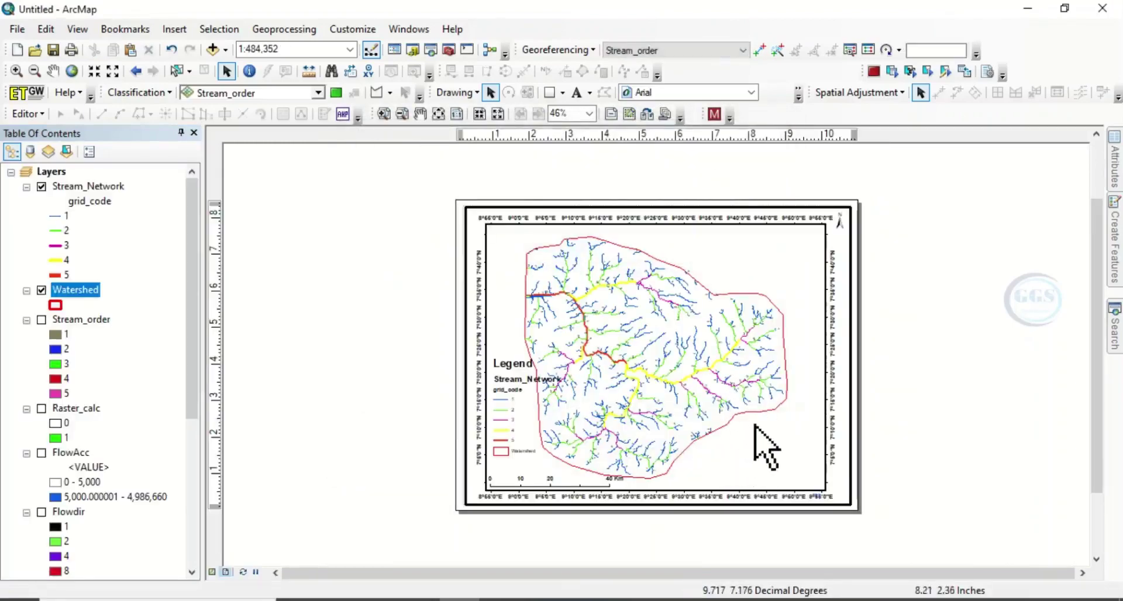
- Set the data frame's graticule intervals to 30 minutes on both the X and Y axes
{"action": "left_click", "coordinate": [797, 434]}
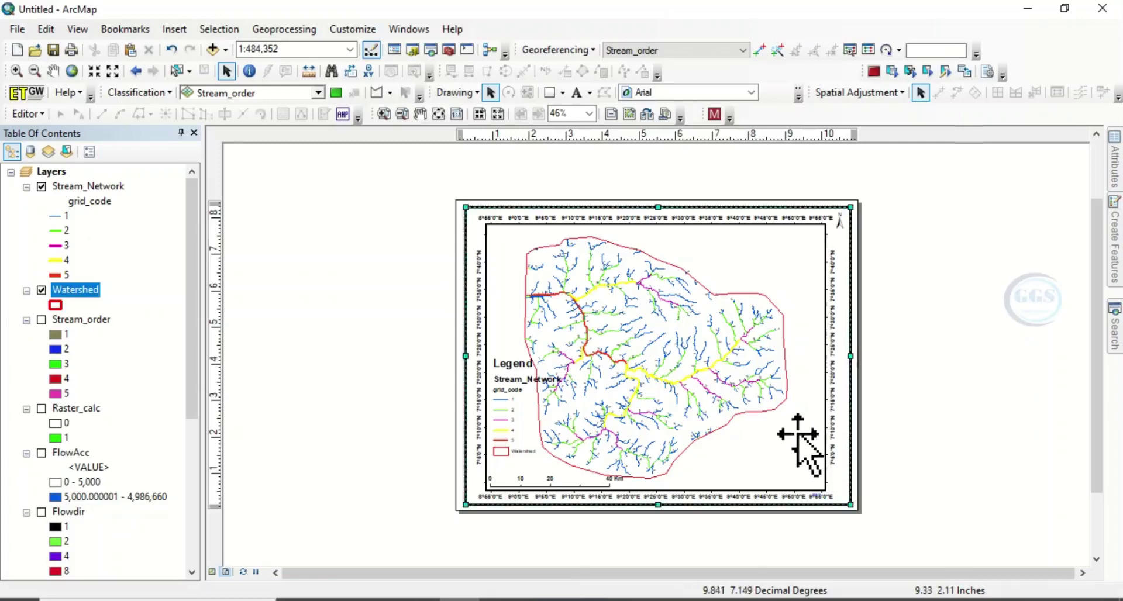
{"action": "left_click", "coordinate": [798, 434]}
{"action": "right_click", "coordinate": [800, 436]}
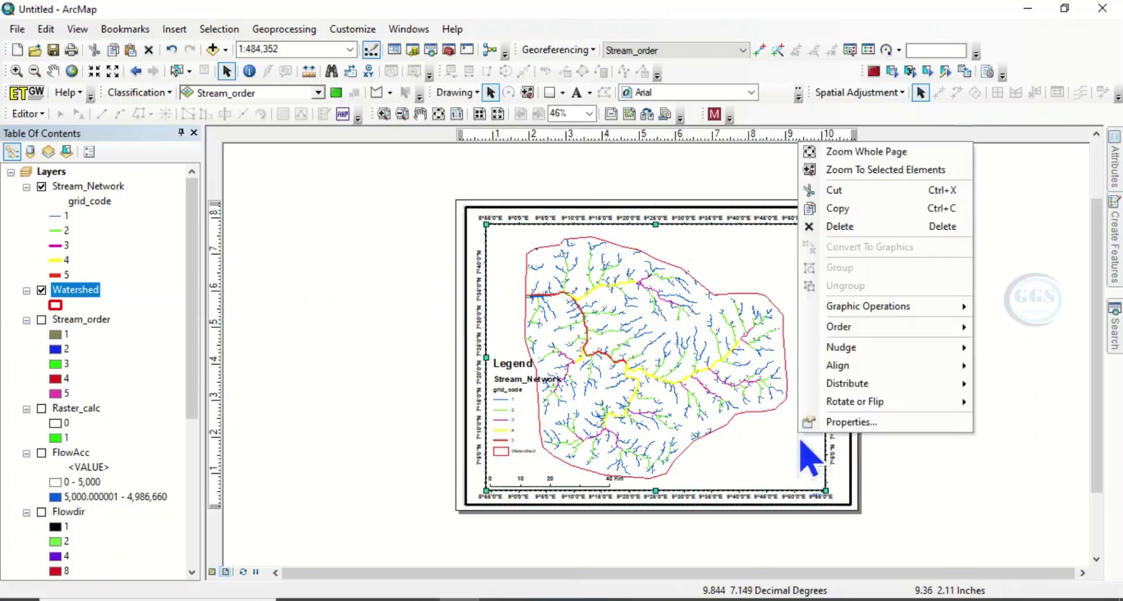
{"action": "left_click", "coordinate": [836, 421]}
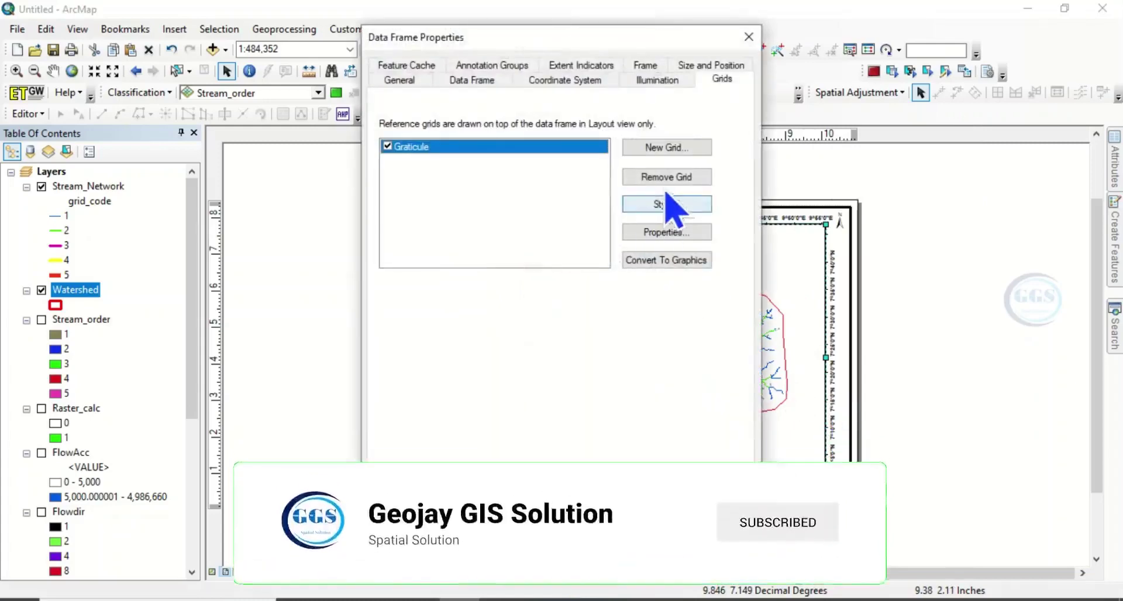
{"action": "left_click", "coordinate": [668, 232]}
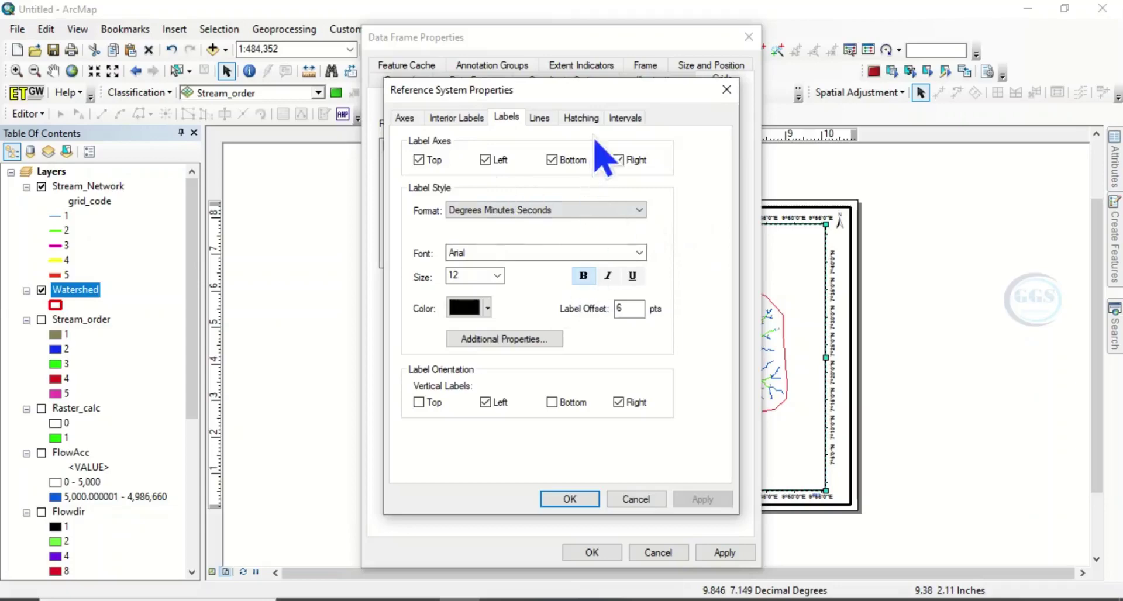
{"action": "left_click", "coordinate": [624, 119]}
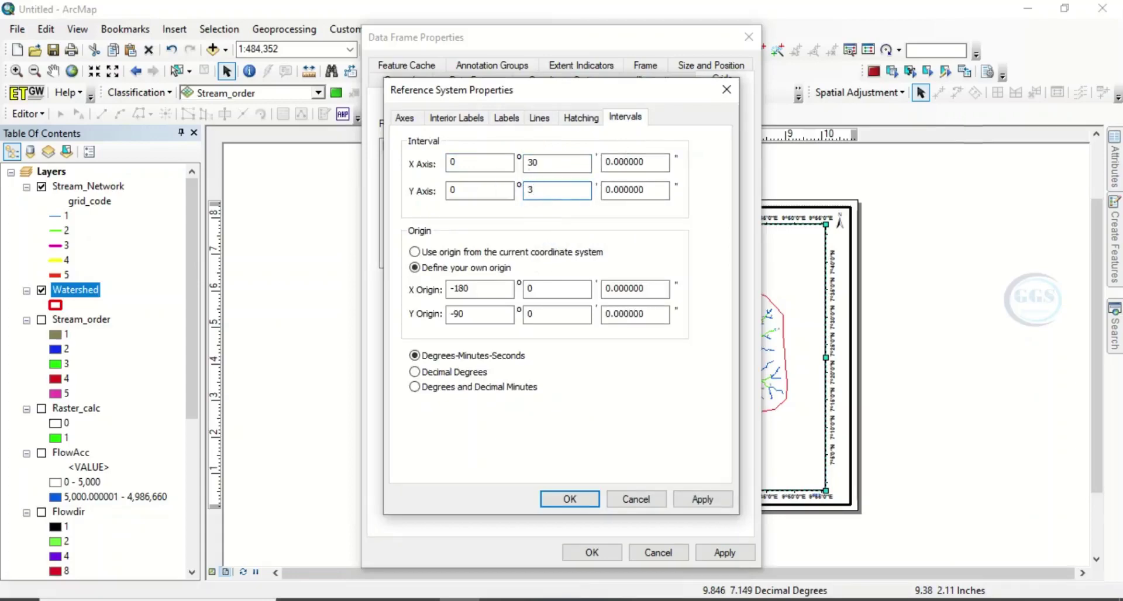
{"action": "left_click", "coordinate": [570, 500]}
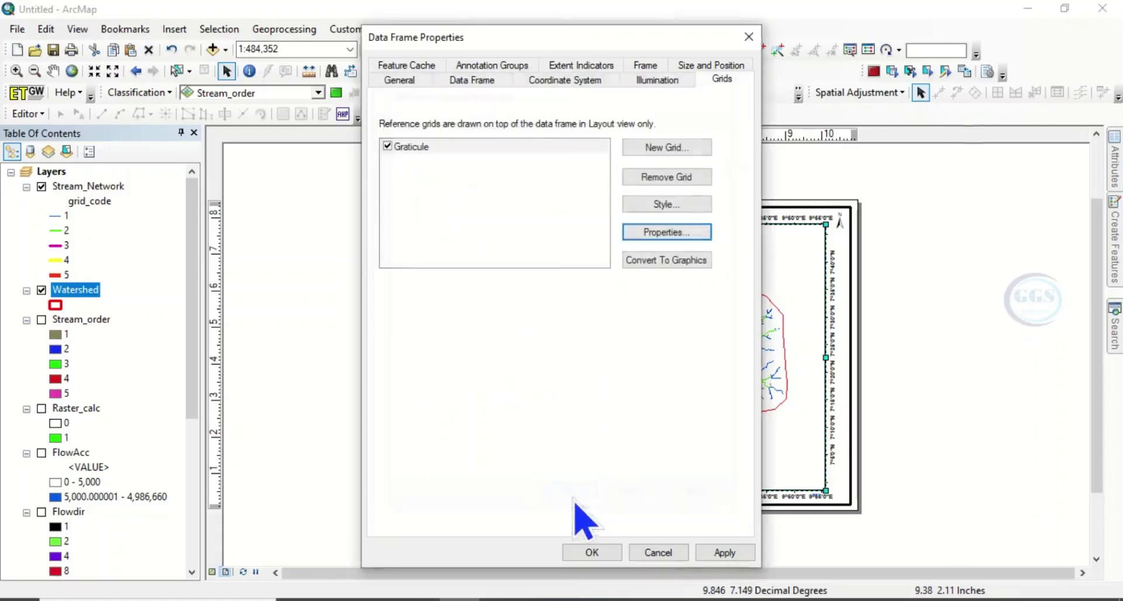
{"action": "left_click", "coordinate": [612, 552]}
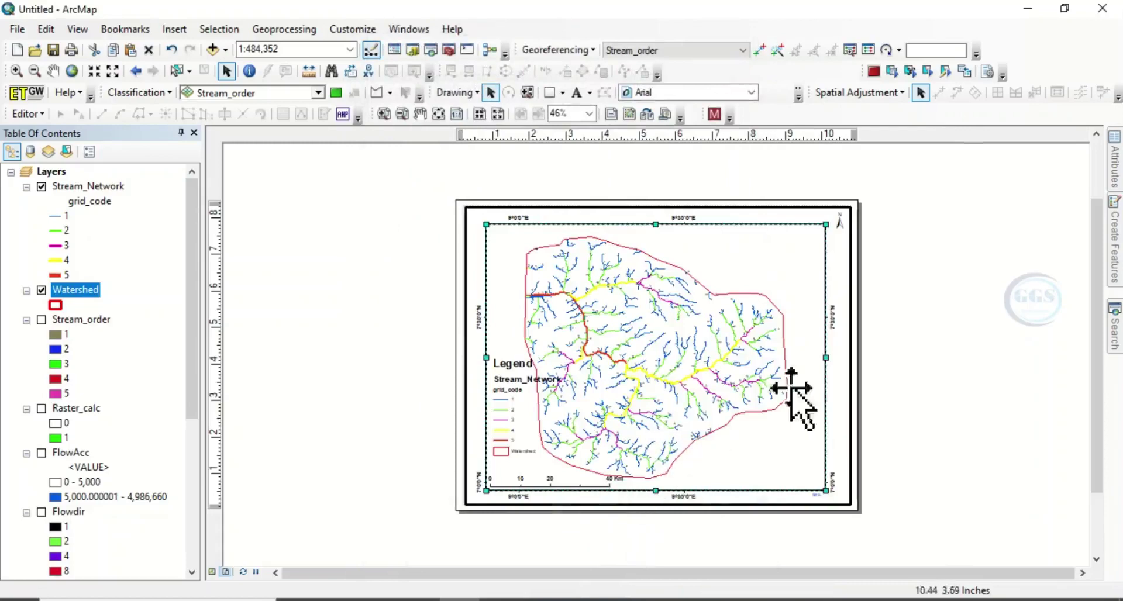
- Hide the grid_code heading of the Stream_Network item in the map legend
{"action": "left_click", "coordinate": [515, 400]}
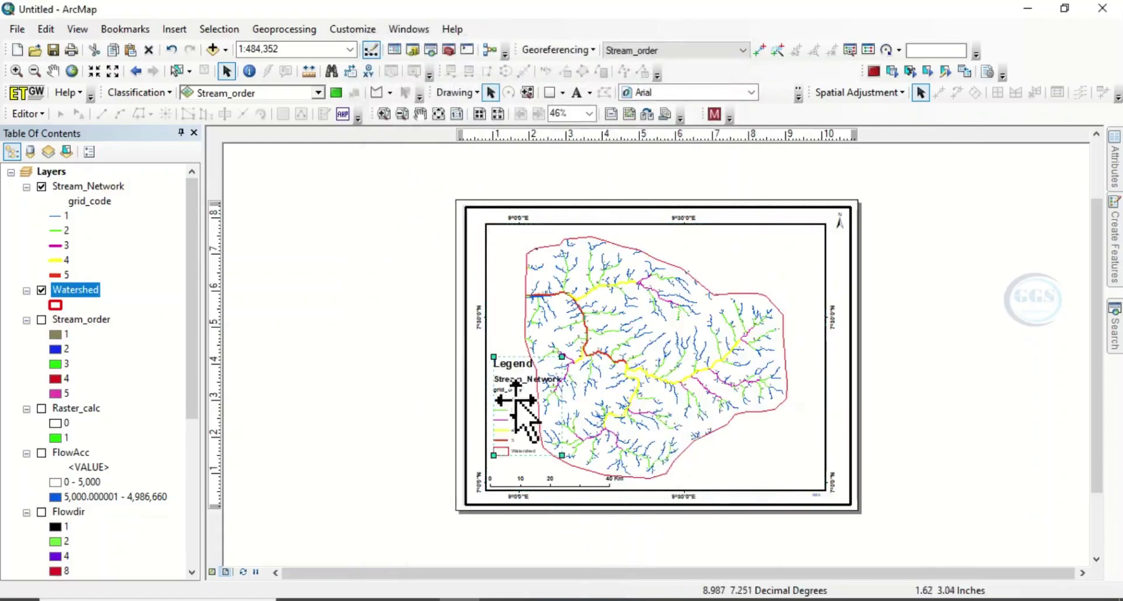
{"action": "right_click", "coordinate": [516, 400]}
{"action": "left_click", "coordinate": [570, 389]}
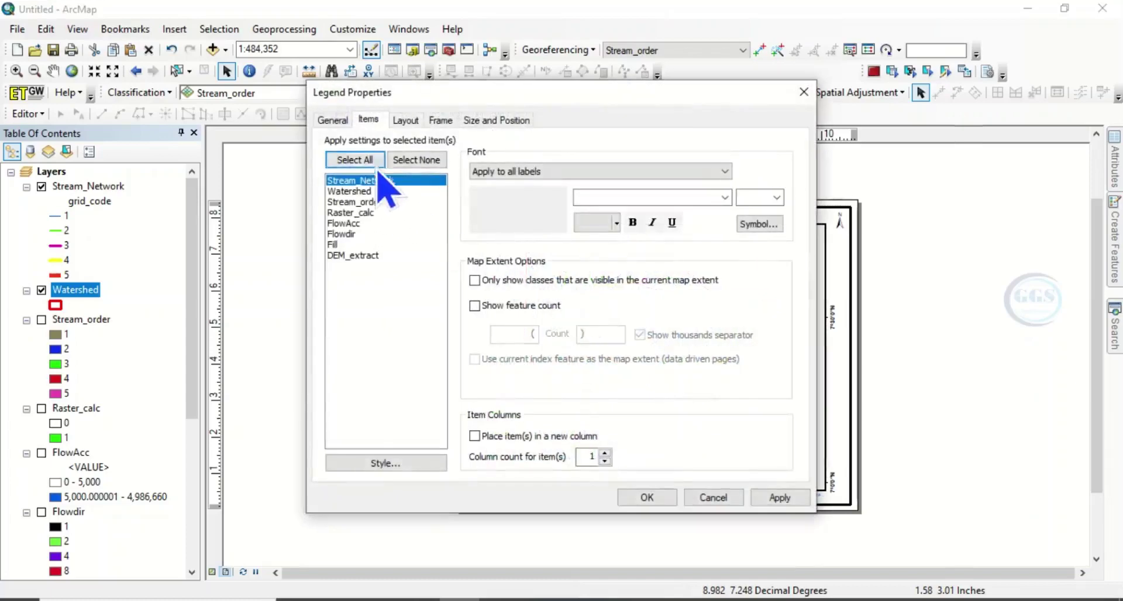
{"action": "right_click", "coordinate": [386, 181]}
{"action": "left_click", "coordinate": [468, 231]}
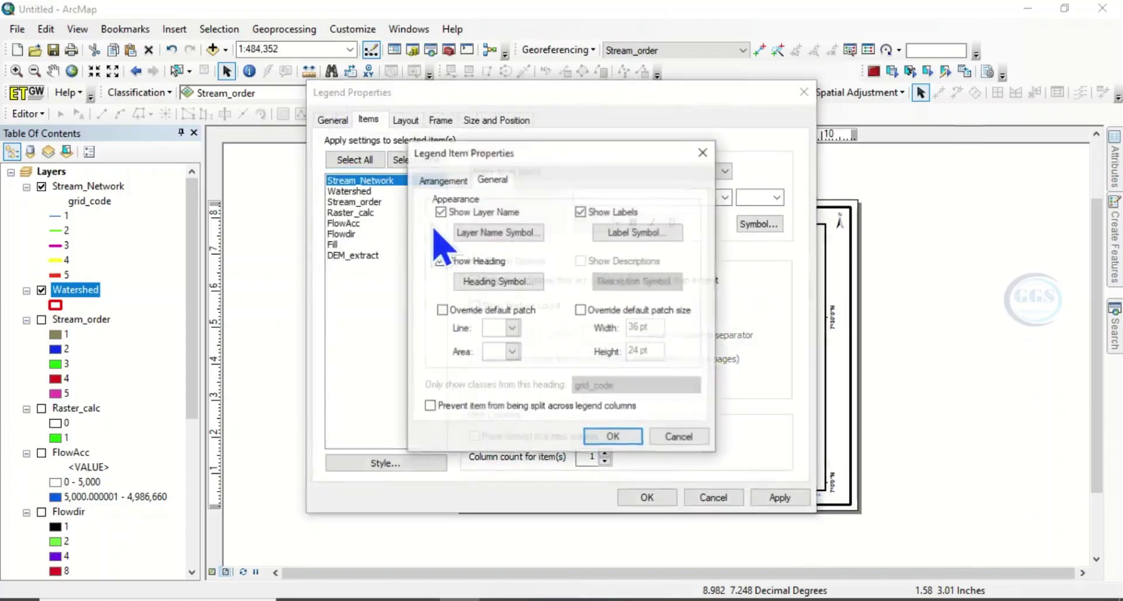
{"action": "left_click", "coordinate": [440, 261]}
{"action": "left_click", "coordinate": [620, 443]}
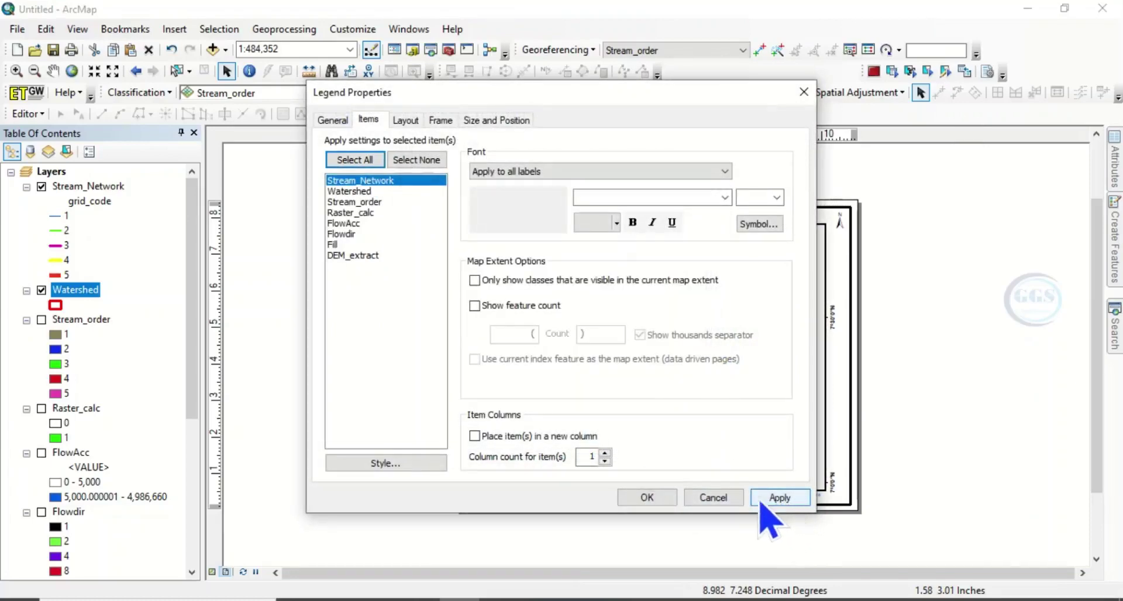
{"action": "left_click", "coordinate": [644, 498]}
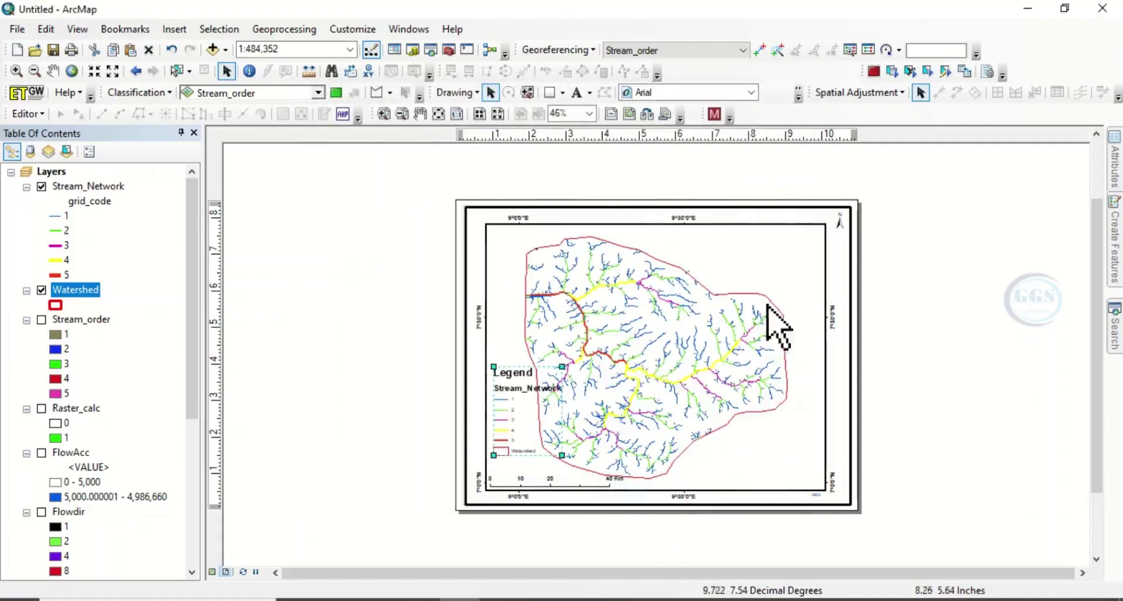
- Shift the map eastward inside the data frame so the watershed clears the legend
{"action": "left_click", "coordinate": [53, 71]}
{"action": "left_click_drag", "start_coordinate": [647, 331], "coordinate": [683, 326]}
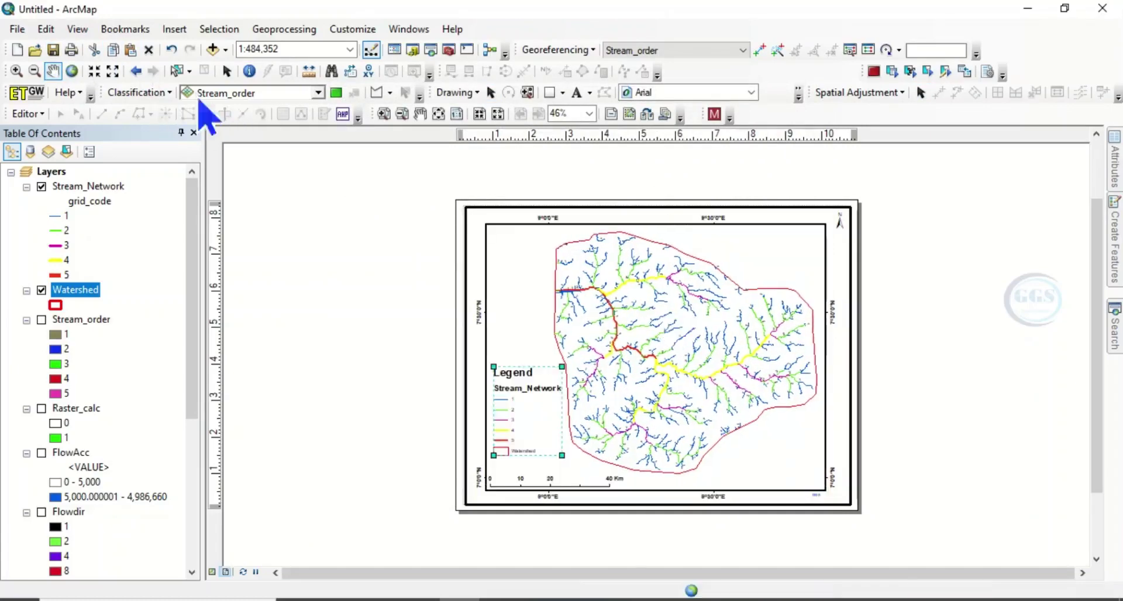
{"action": "left_click", "coordinate": [227, 70]}
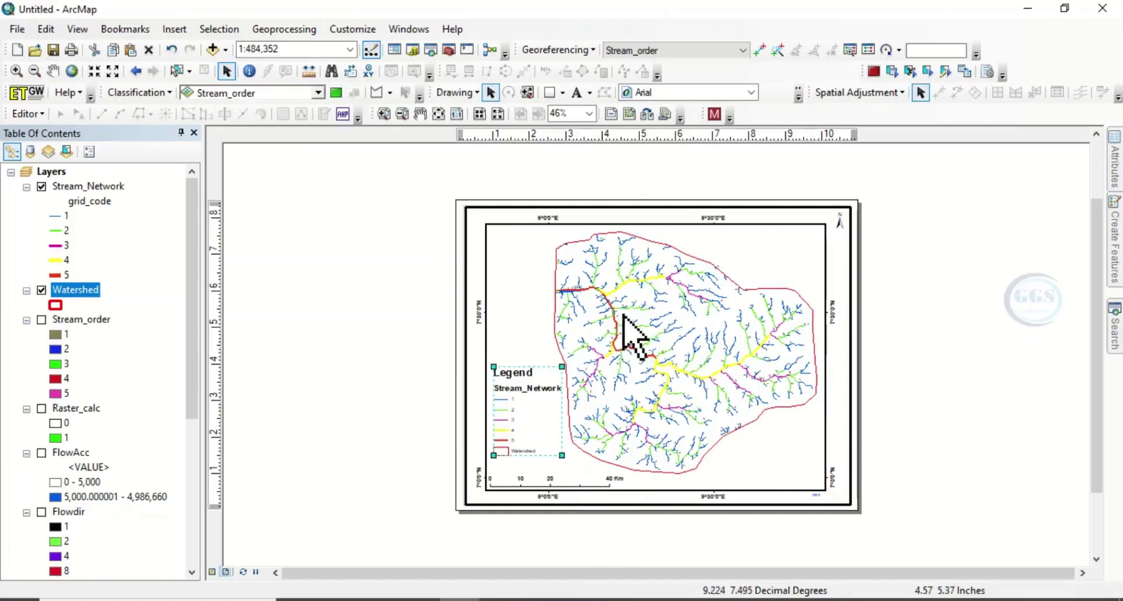
- Set the Stream_Network layer's label font size to 14
{"action": "left_click", "coordinate": [86, 186], "text": "ctrl"}
{"action": "right_click", "coordinate": [86, 186]}
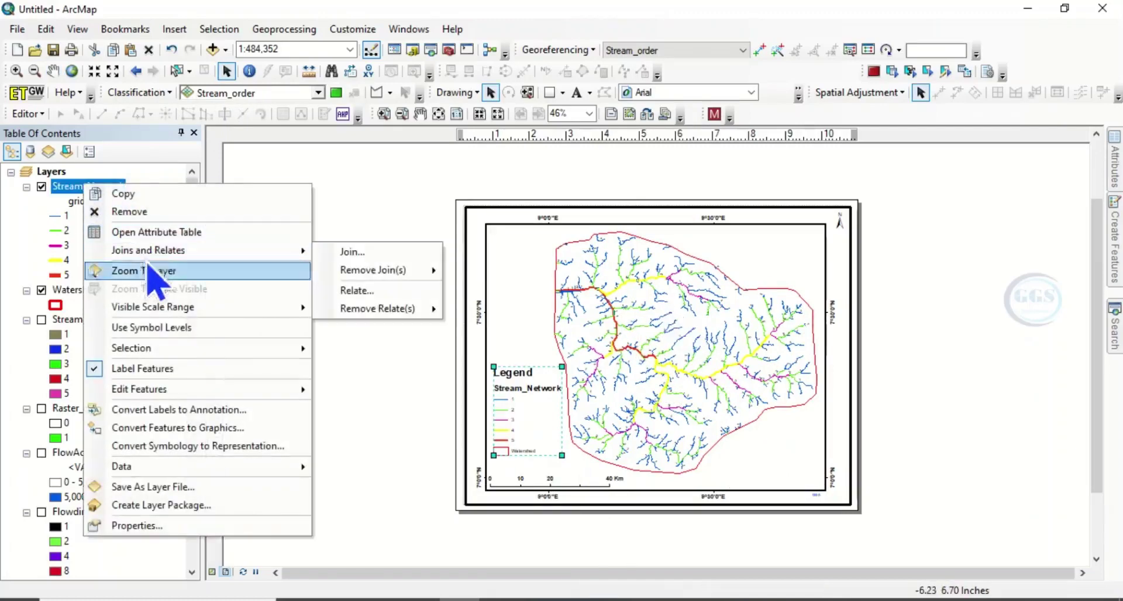
{"action": "left_click", "coordinate": [139, 525]}
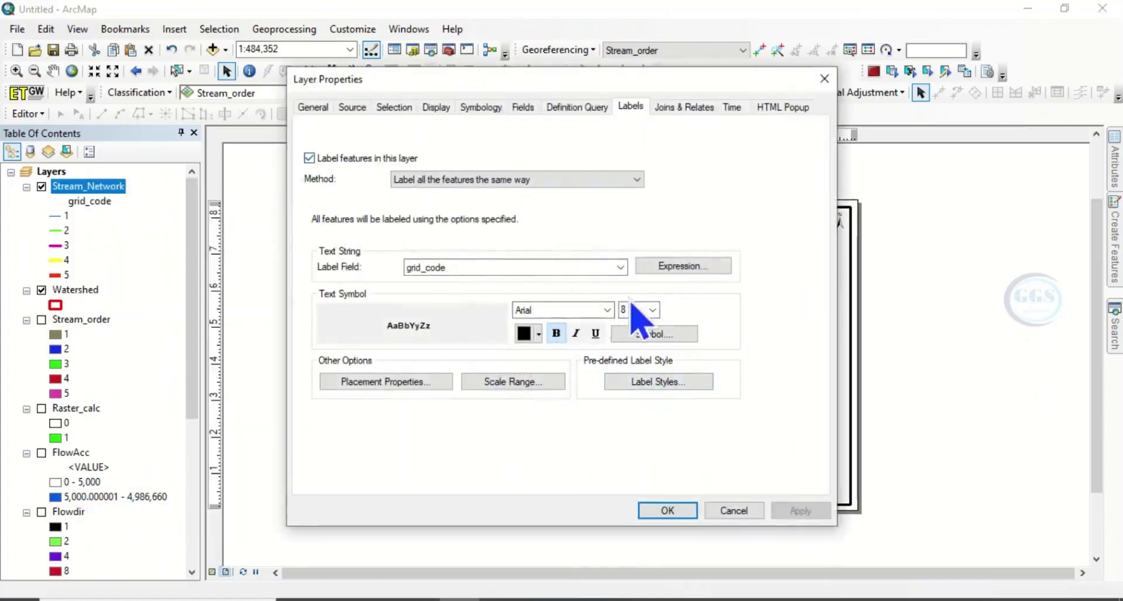
{"action": "left_click", "coordinate": [653, 310]}
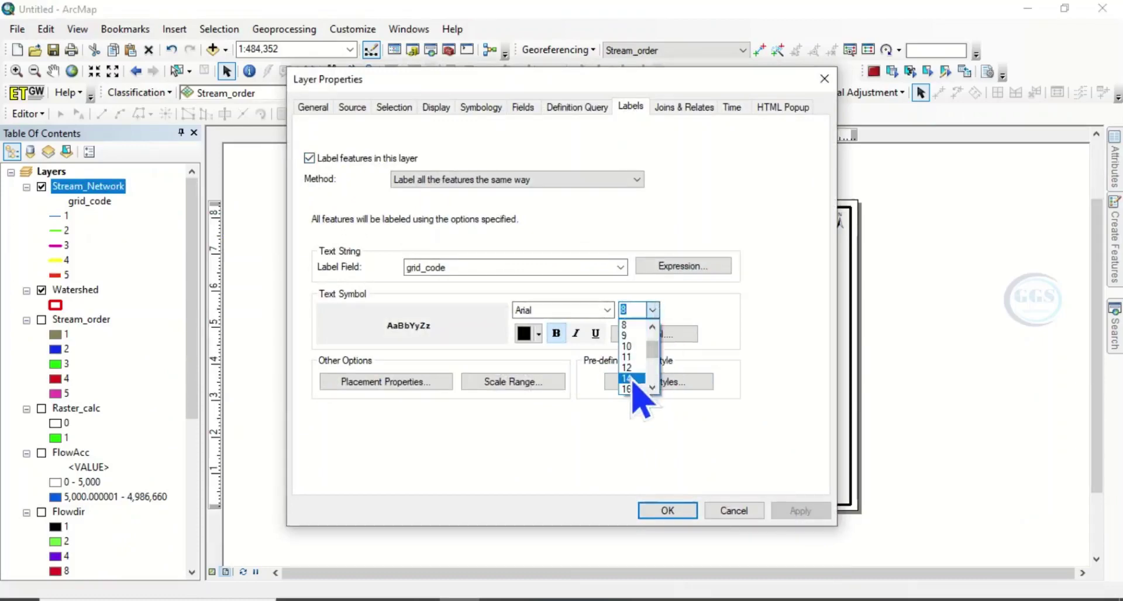
{"action": "left_click", "coordinate": [627, 379]}
{"action": "left_click", "coordinate": [670, 513]}
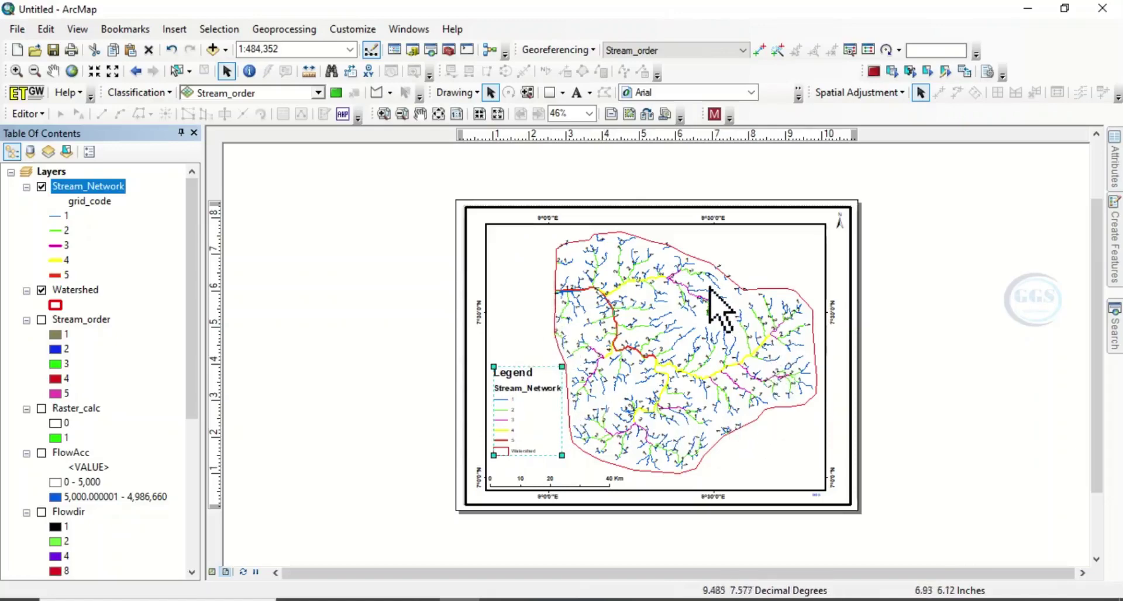
- Export the layout as a 400 dpi PNG named Stream order map into the Stream order folder under EXERCISE on the Desktop
{"action": "left_click", "coordinate": [18, 30]}
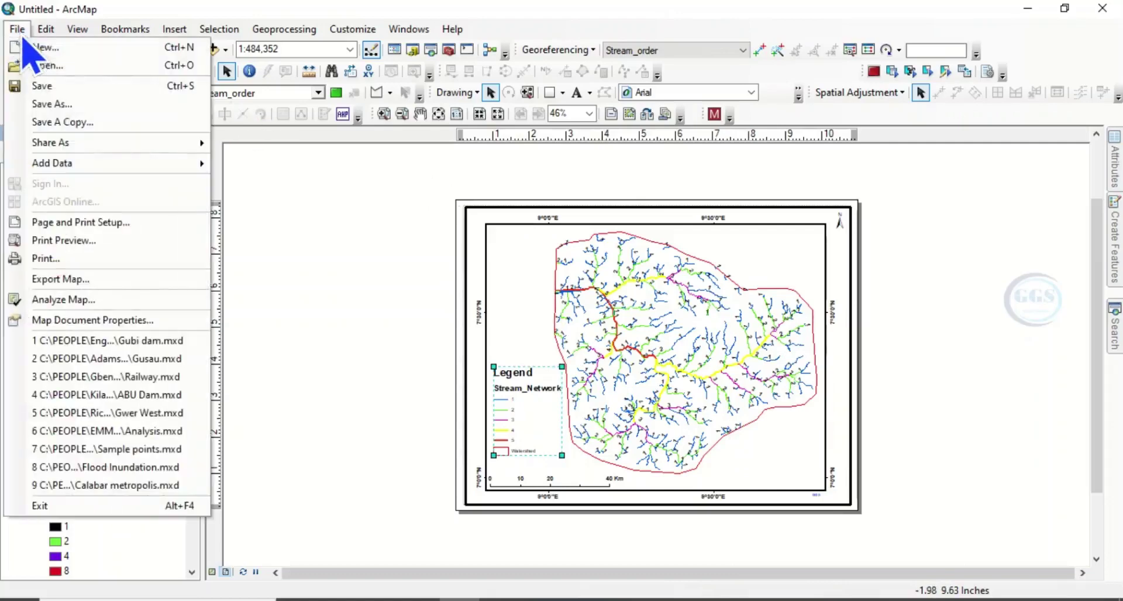
{"action": "left_click", "coordinate": [68, 299]}
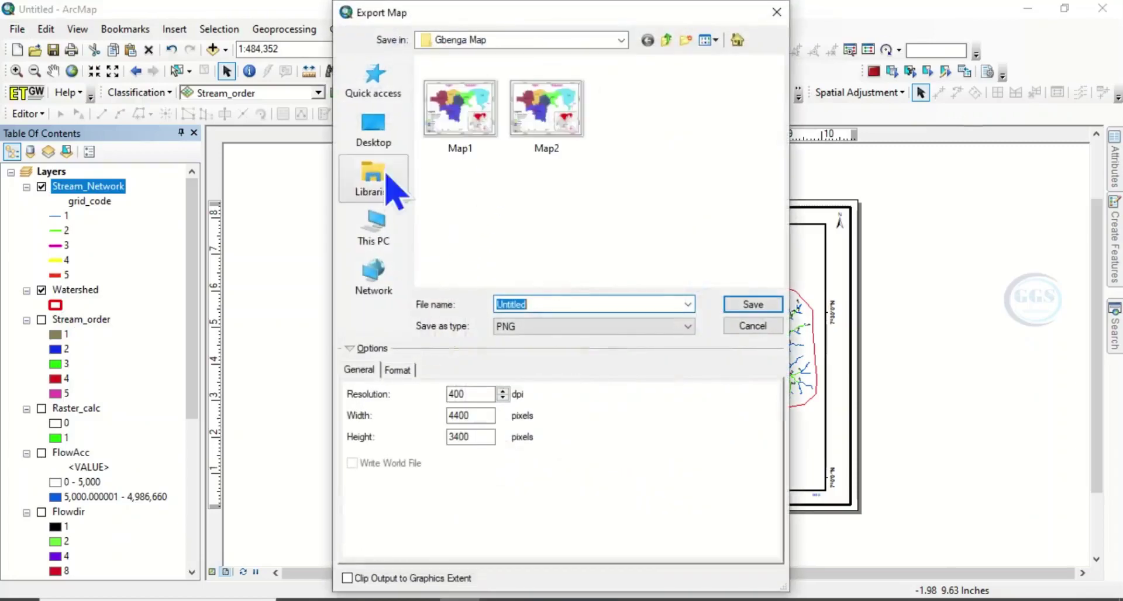
{"action": "left_click", "coordinate": [387, 134]}
{"action": "scroll", "coordinate": [526, 201], "scroll_direction": "down", "scroll_amount": 3}
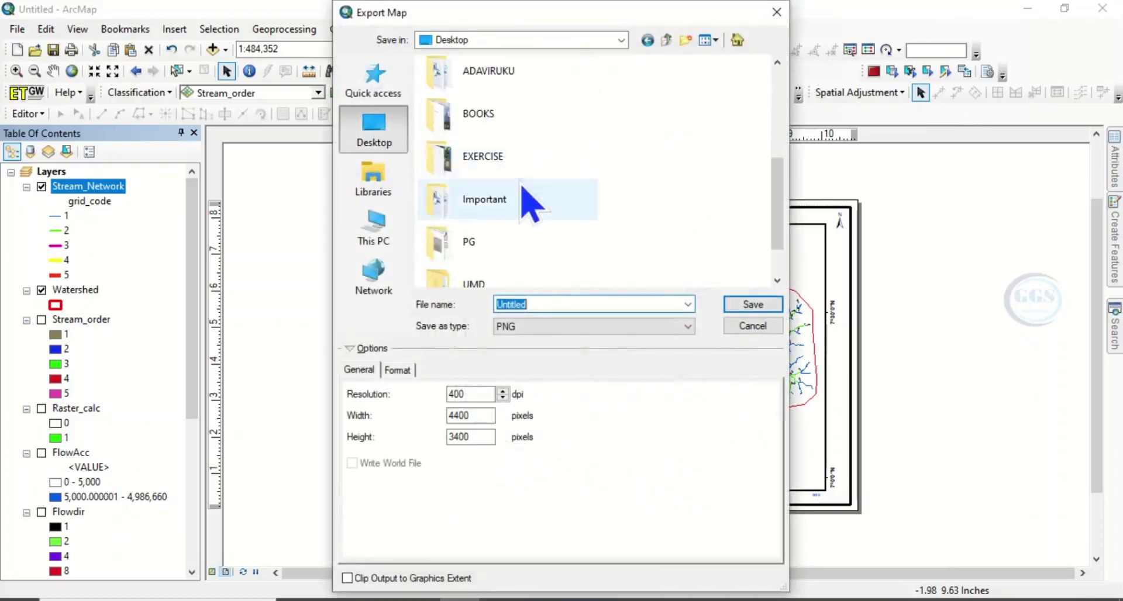
{"action": "scroll", "coordinate": [514, 200], "scroll_direction": "up", "scroll_amount": 2}
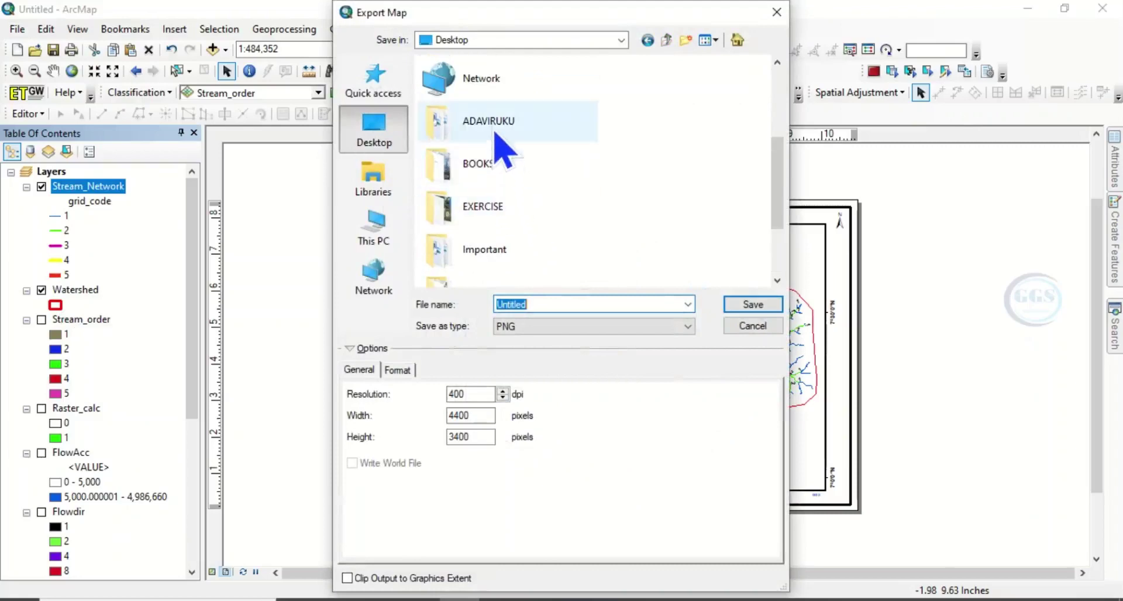
{"action": "double_click", "coordinate": [501, 207]}
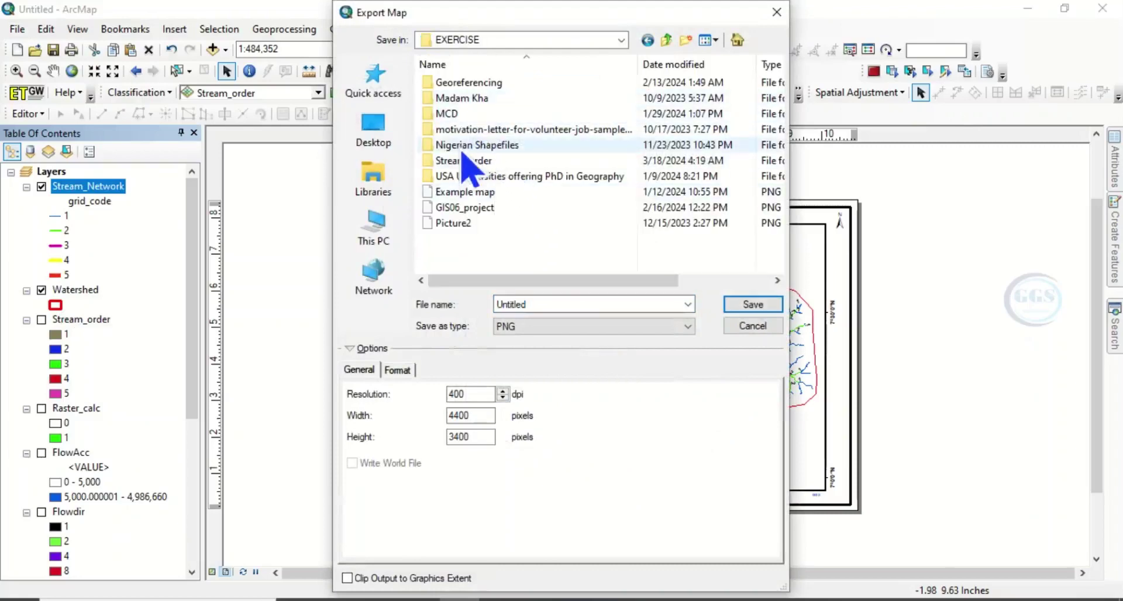
{"action": "double_click", "coordinate": [462, 161]}
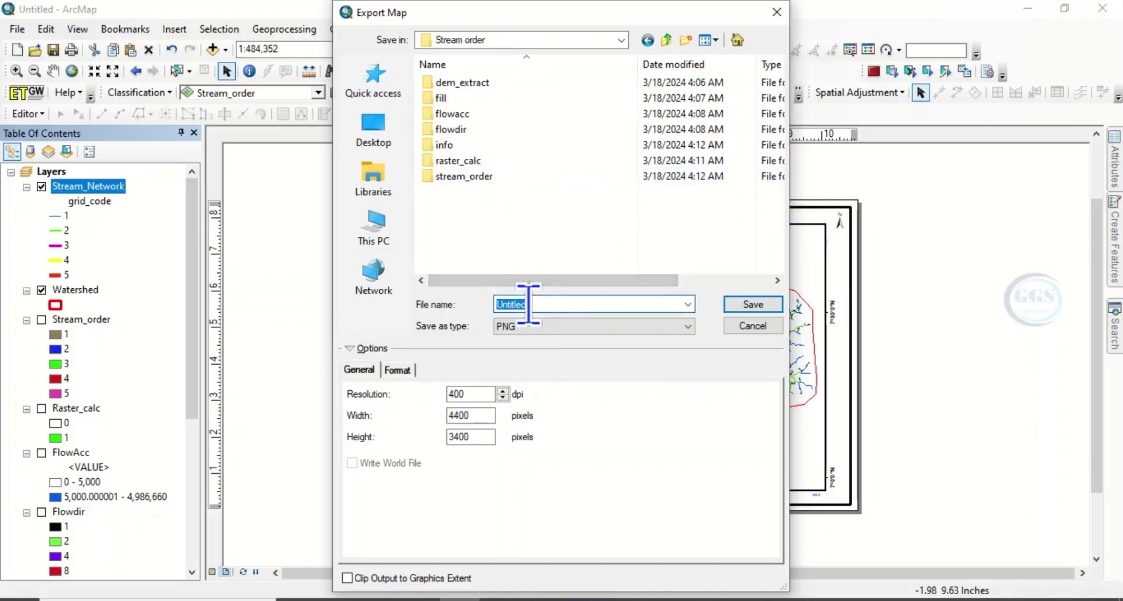
{"action": "type", "text": "Stream"}
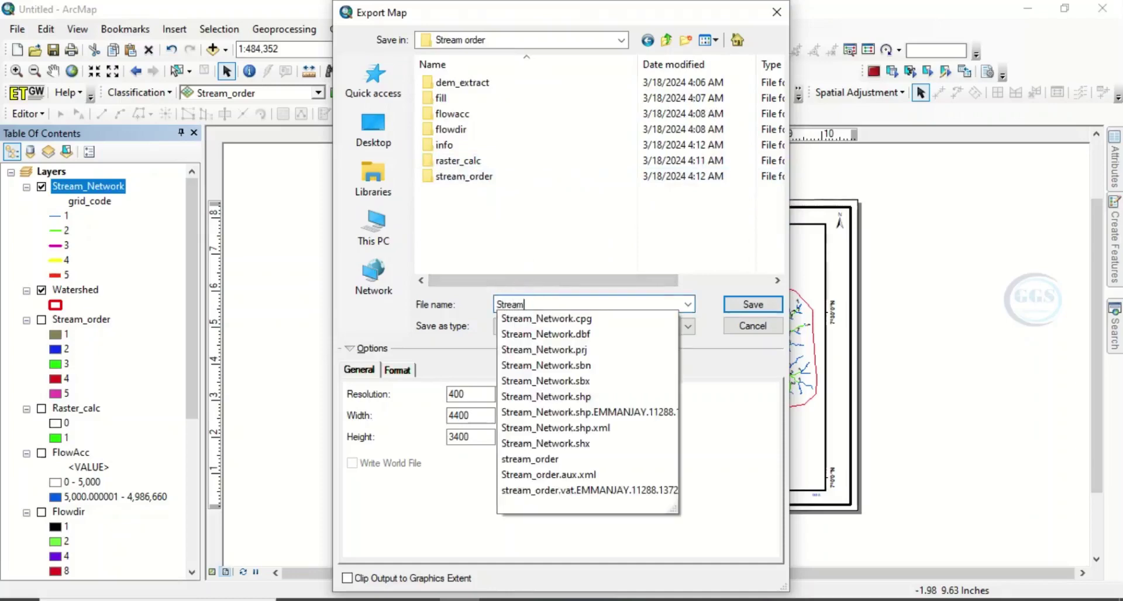
{"action": "left_click", "coordinate": [528, 304]}
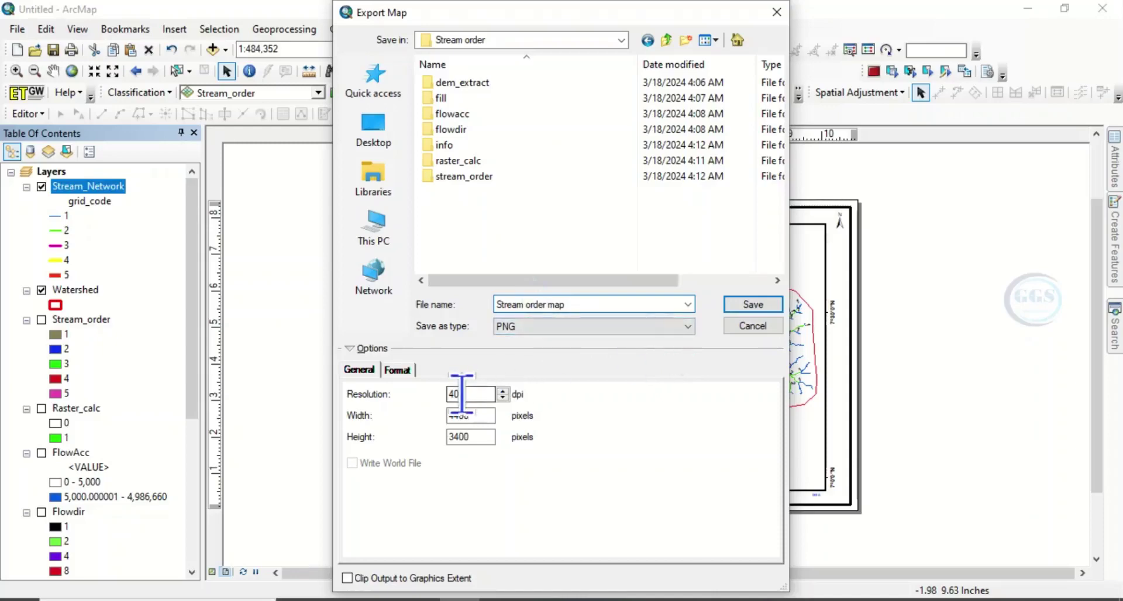
{"action": "left_click", "coordinate": [753, 304]}
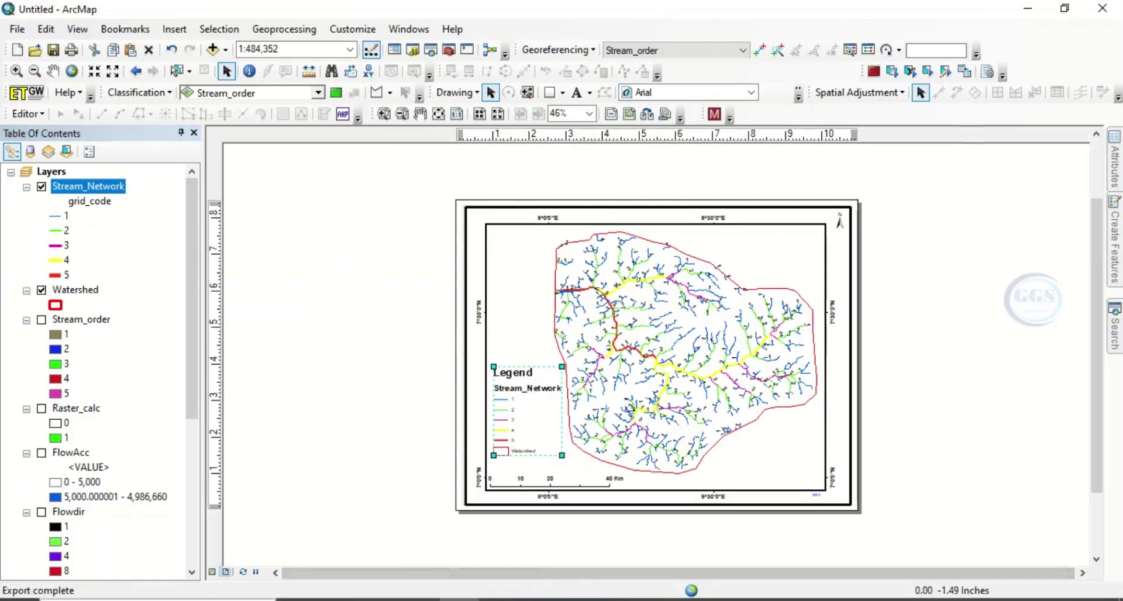
- Switch to File Explorer, open the exported Stream order map image from the Stream order folder, and examine its stream labels and legend
{"action": "left_click", "coordinate": [353, 568]}
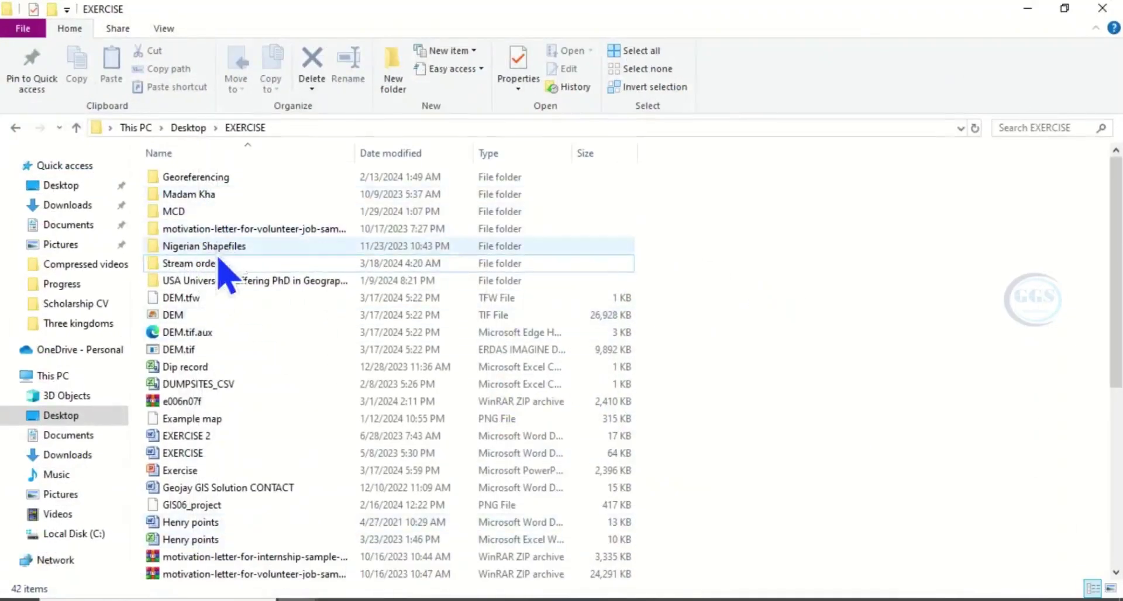
{"action": "double_click", "coordinate": [212, 268]}
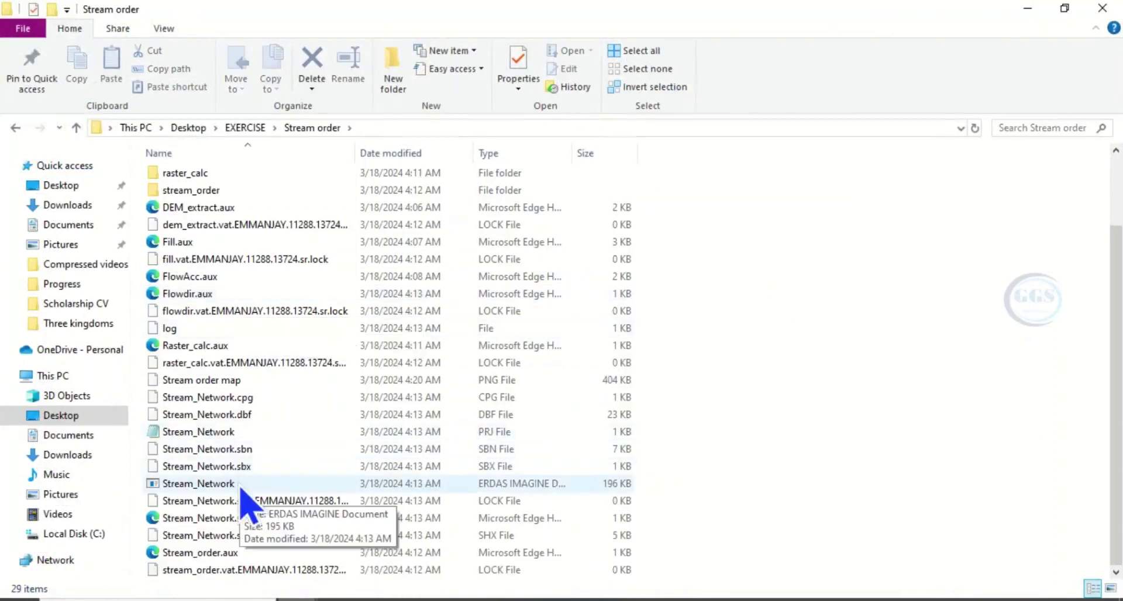
{"action": "left_click", "coordinate": [232, 383]}
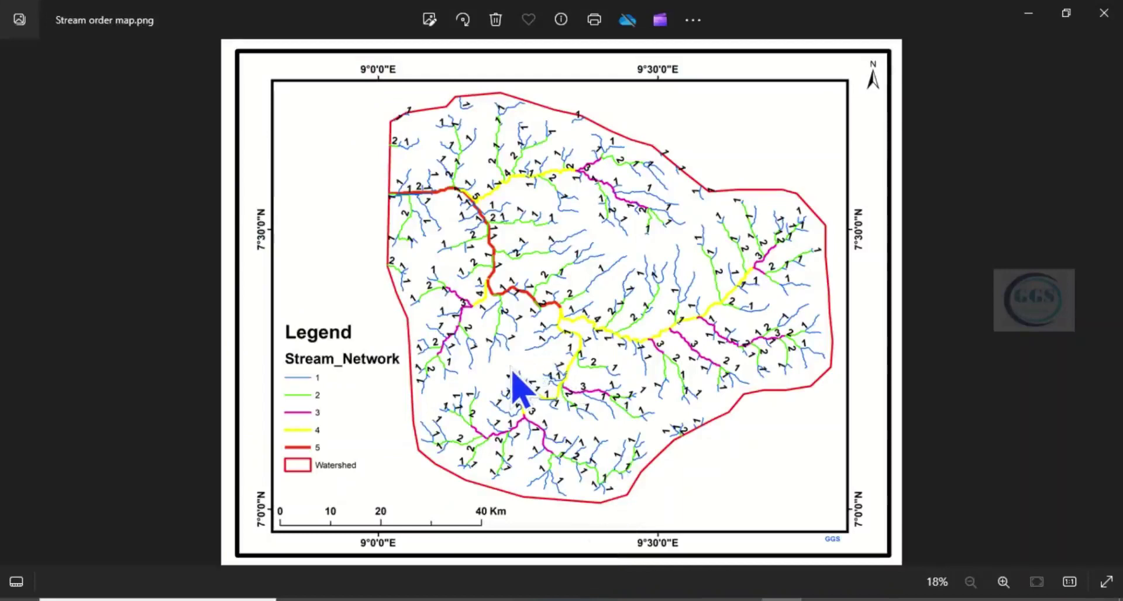
{"action": "scroll", "coordinate": [512, 386], "scroll_direction": "up", "scroll_amount": 2}
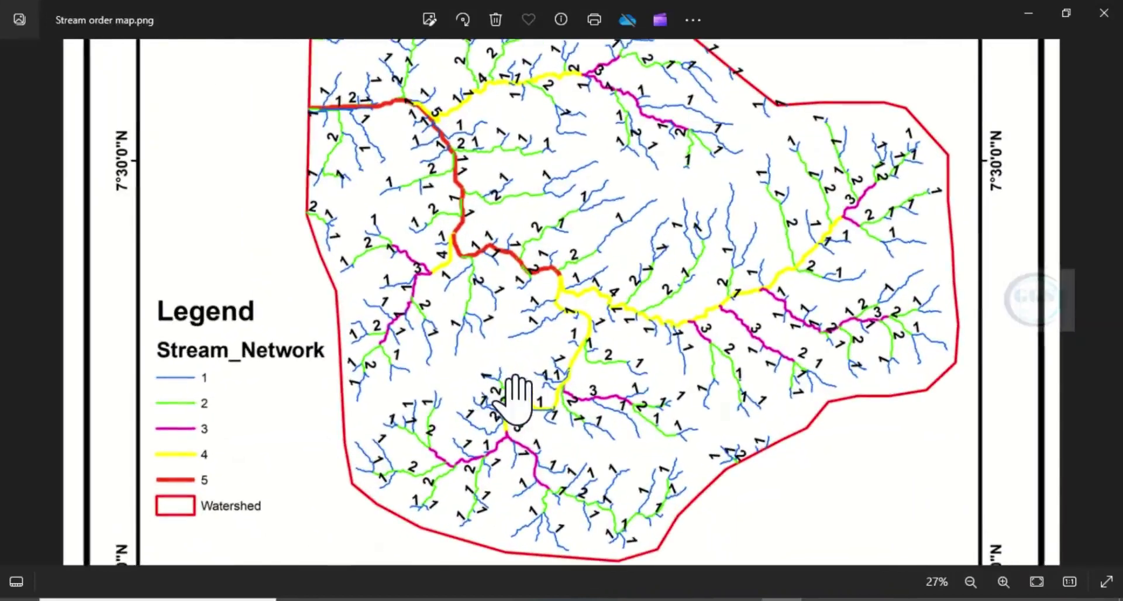
{"action": "scroll", "coordinate": [513, 393], "scroll_direction": "up", "scroll_amount": 1}
{"action": "scroll", "coordinate": [513, 395], "scroll_direction": "down", "scroll_amount": 3}
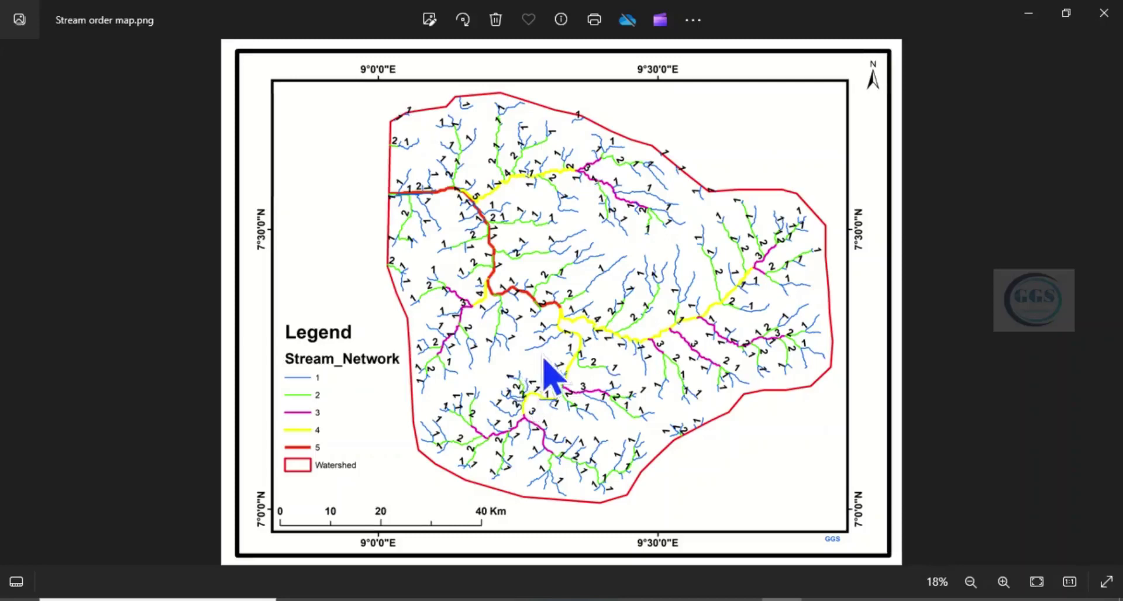
{"action": "scroll", "coordinate": [547, 373], "scroll_direction": "up", "scroll_amount": 2}
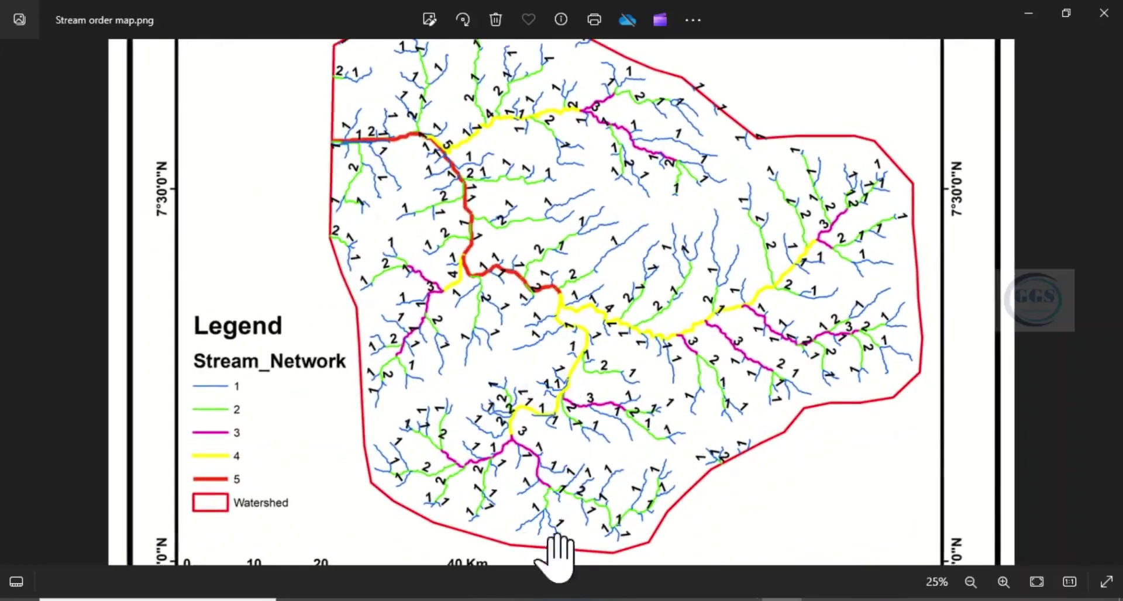